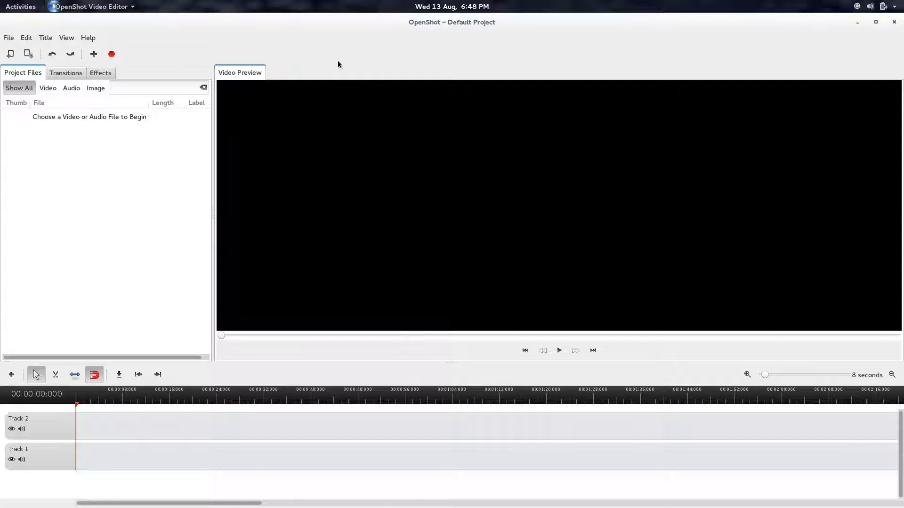
- Switch to Files, look at Introduction.avi, then open the Abstract project's Audio folder
key("super")
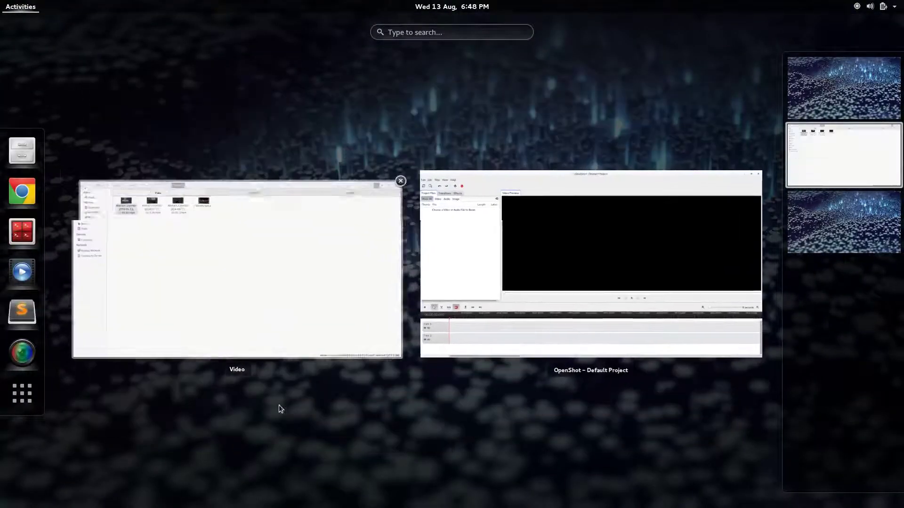
left_click(279, 405)
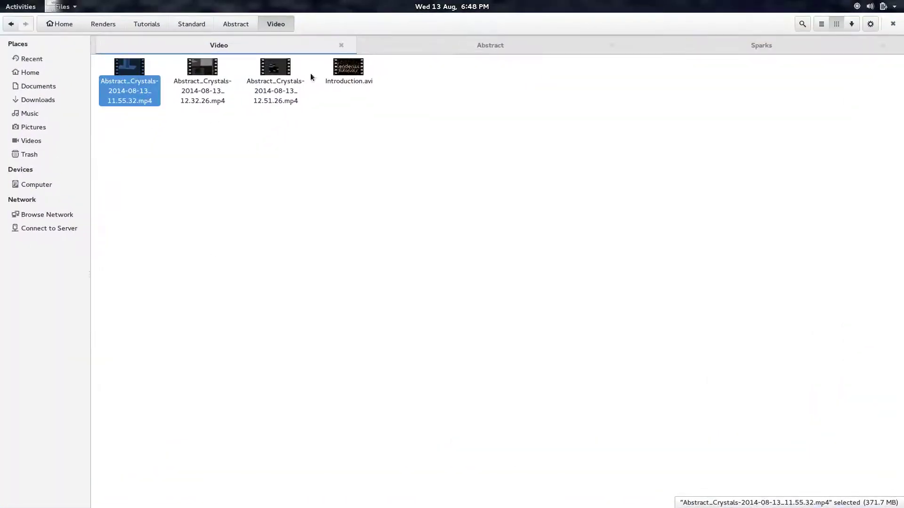
left_click(354, 74)
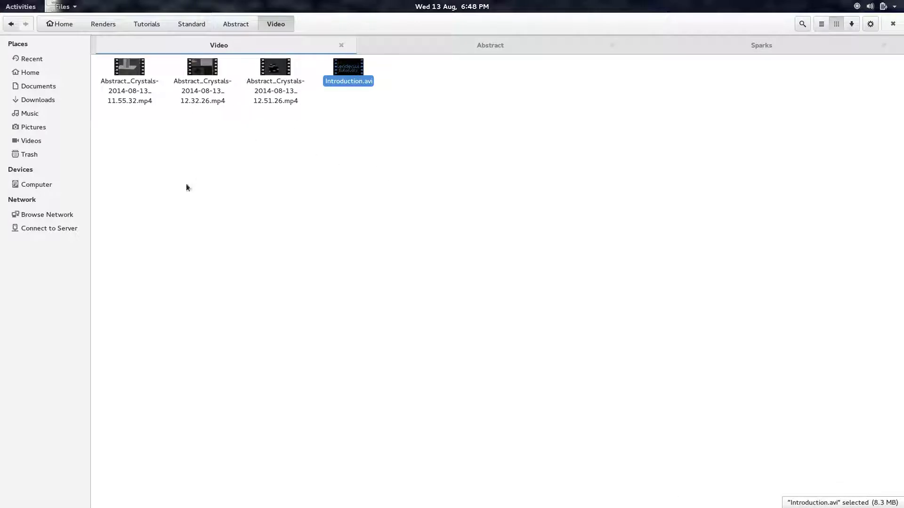
left_click(229, 26)
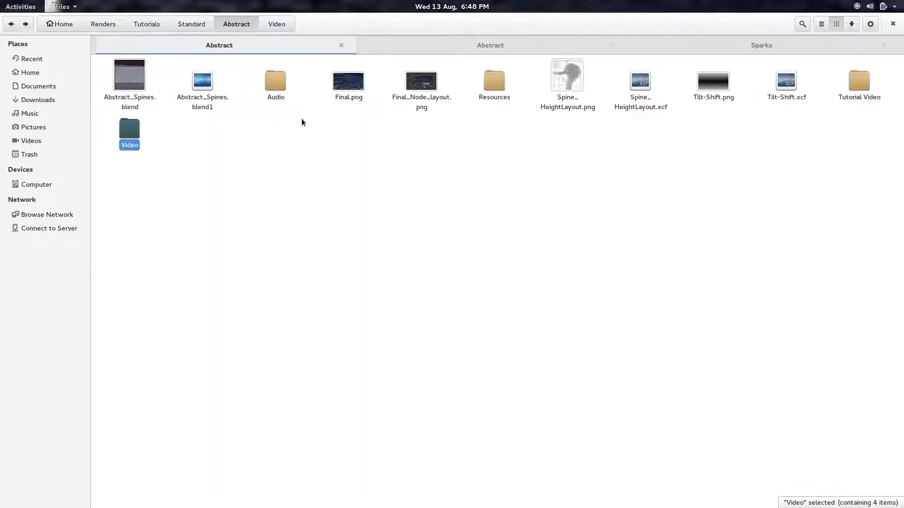
double_click(276, 90)
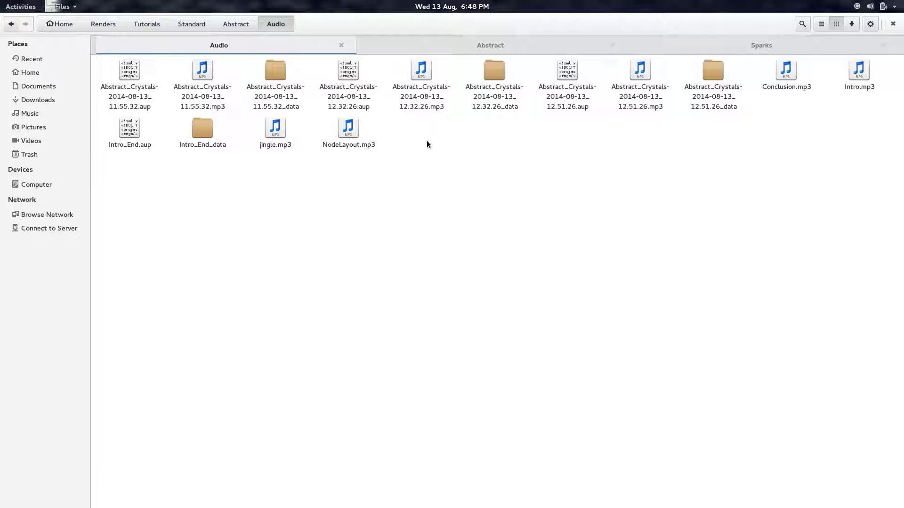
- Review the three Abstract_Crystals mp3 recordings and Conclusion.mp3, then the Resources folder
left_click(203, 90)
left_click(419, 89)
left_click(635, 90)
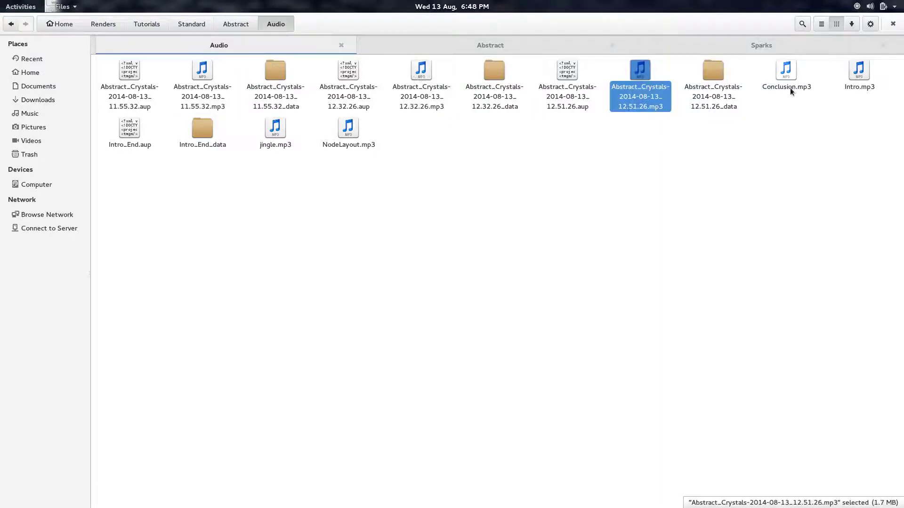
left_click(790, 88)
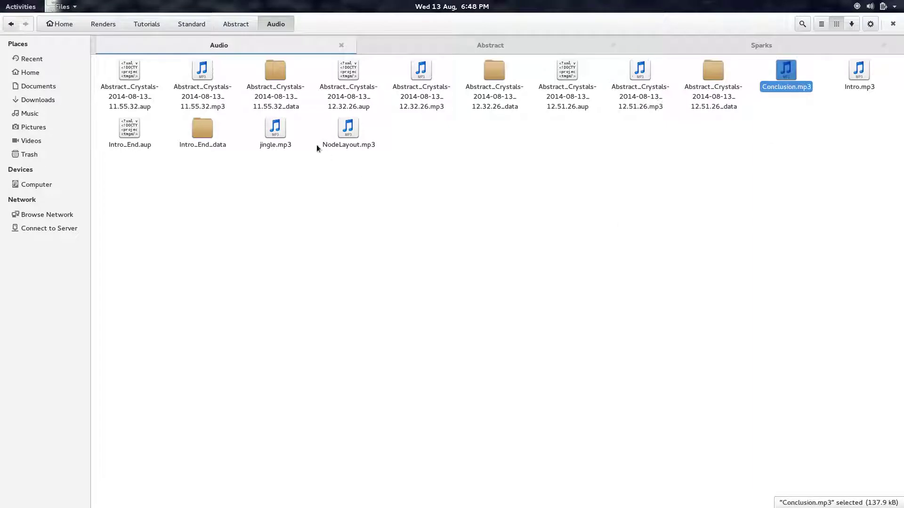
left_click(232, 25)
double_click(495, 81)
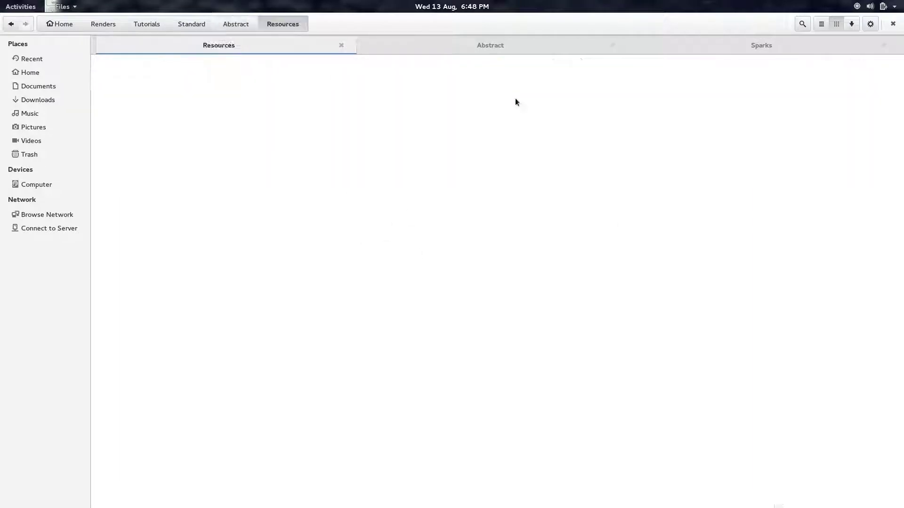
left_click(236, 25)
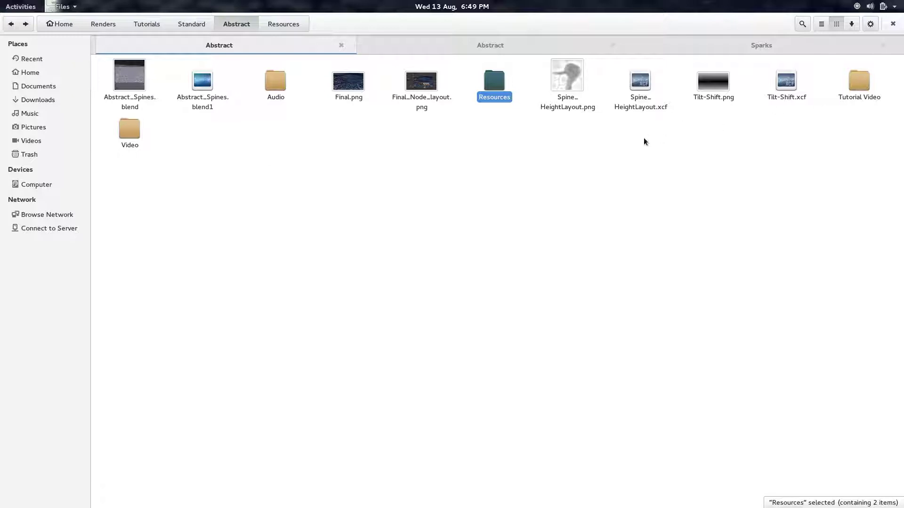
- Preview Final.png from the Abstract folder, then close the viewer
double_click(360, 102)
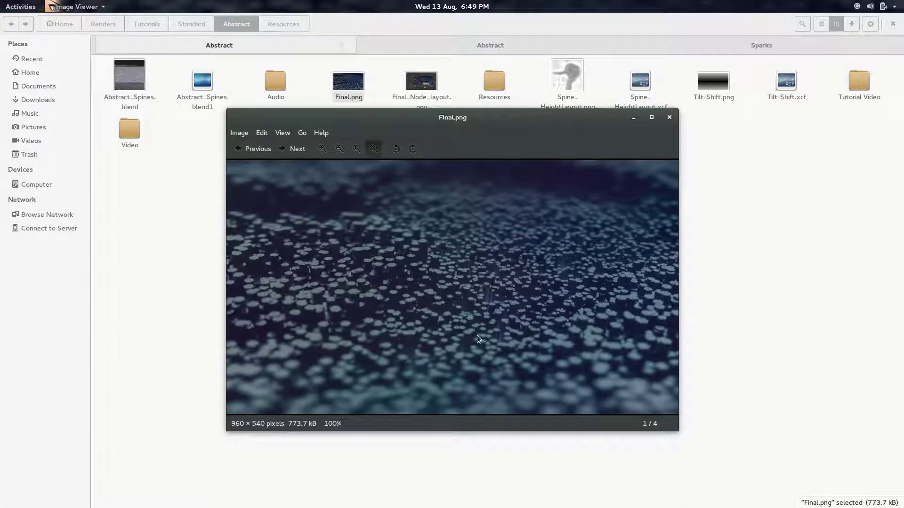
left_click_drag(474, 122, 387, 157)
left_click(579, 154)
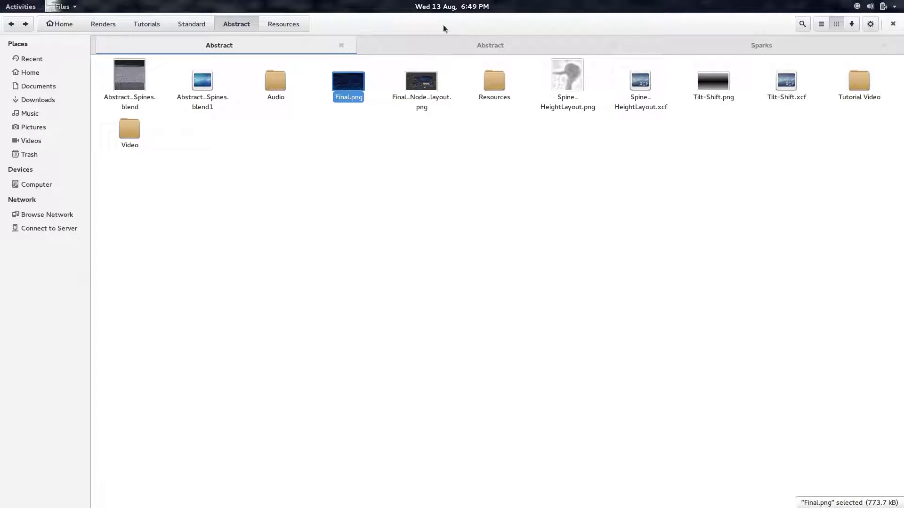
- Open Final.png with GNU Image Manipulation Program and un-maximize the GIMP window
right_click(351, 89)
mouse_move(408, 112)
left_click(497, 114)
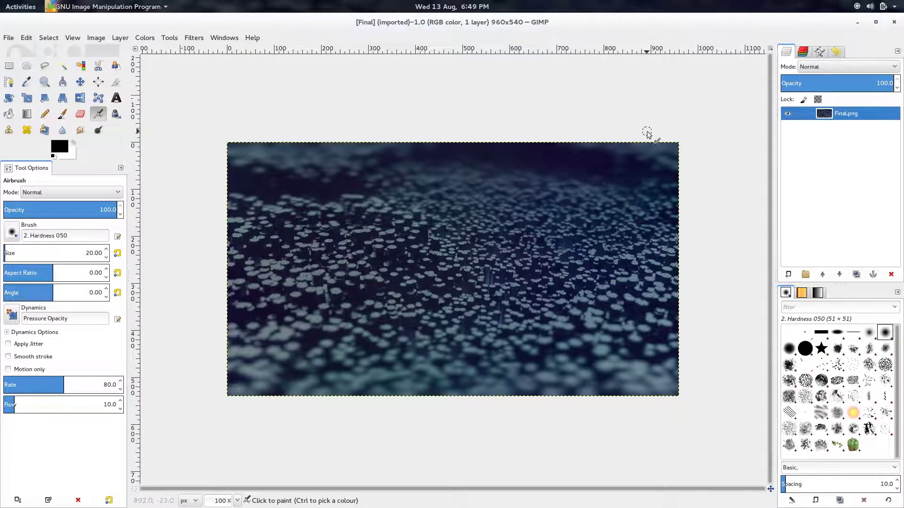
key("super+Down")
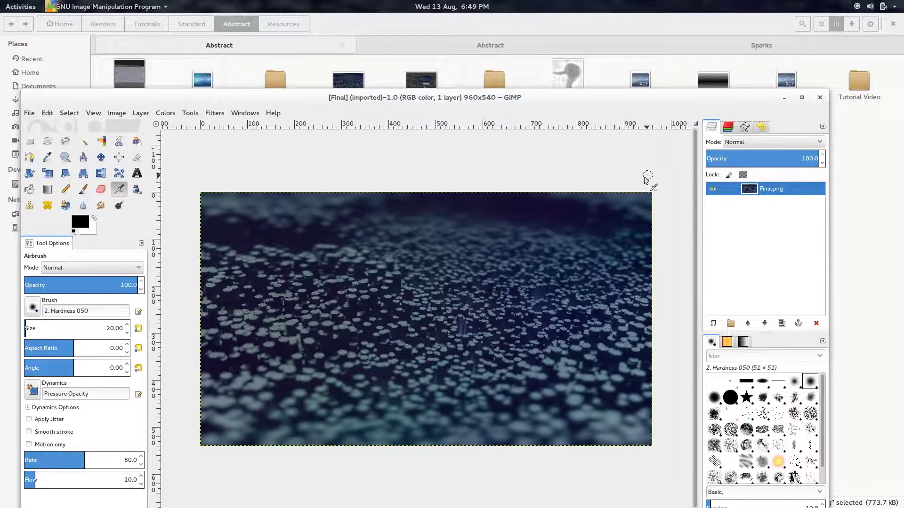
- Find and preview the full-size Final.png render in Renders > Abstract
left_click_drag(595, 189, 281, 124, "super")
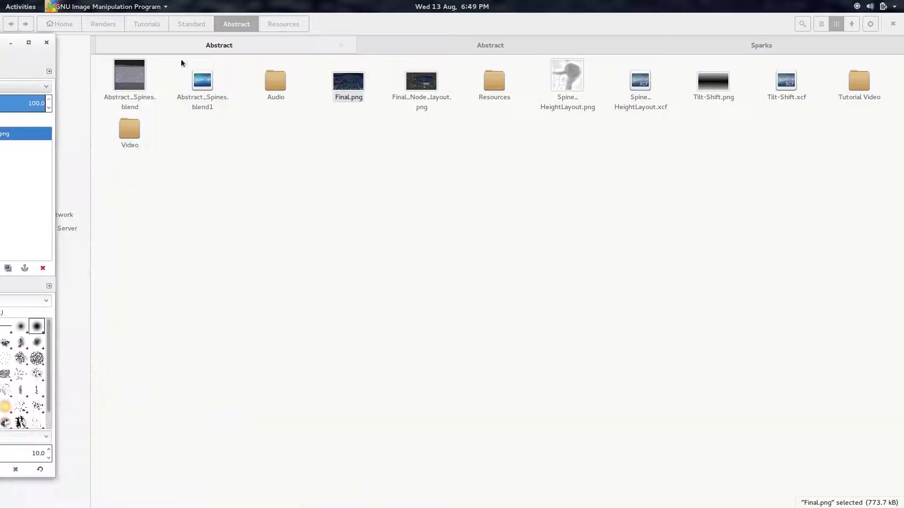
left_click(190, 25)
middle_click(108, 25)
left_click(462, 47)
double_click(130, 72)
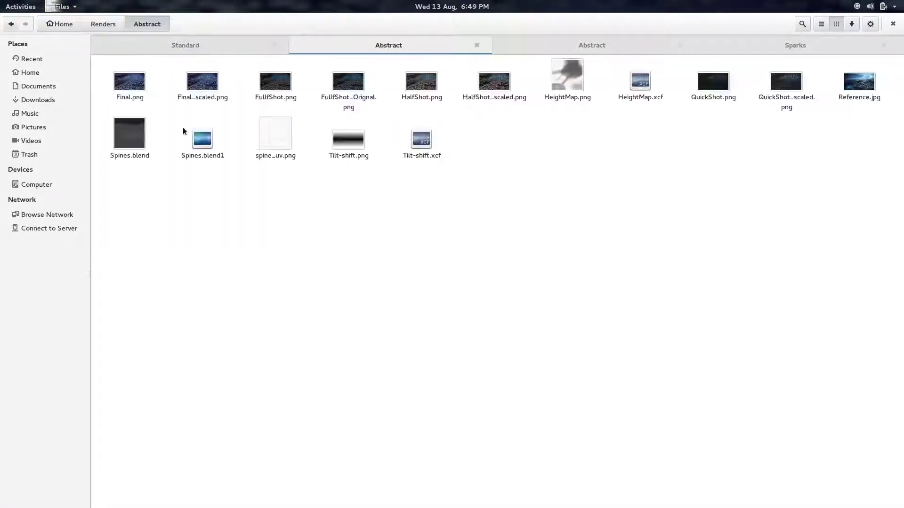
double_click(129, 82)
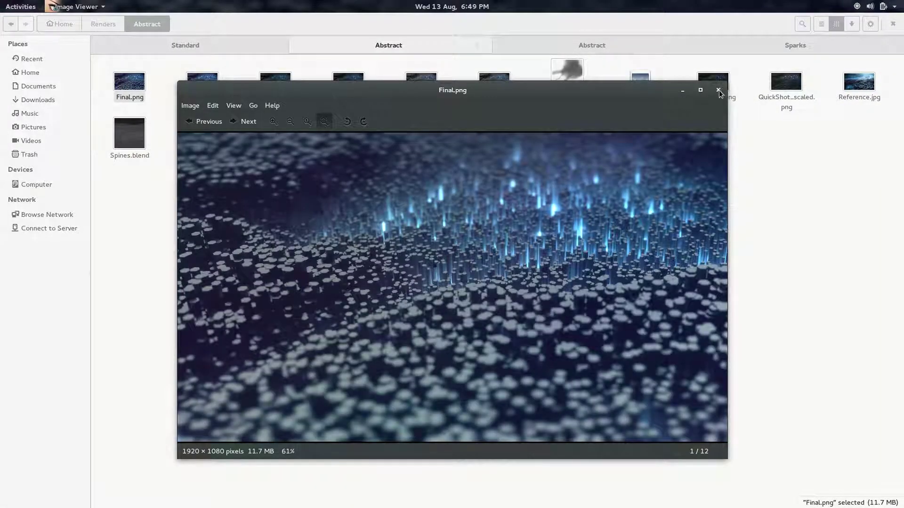
left_click(718, 91)
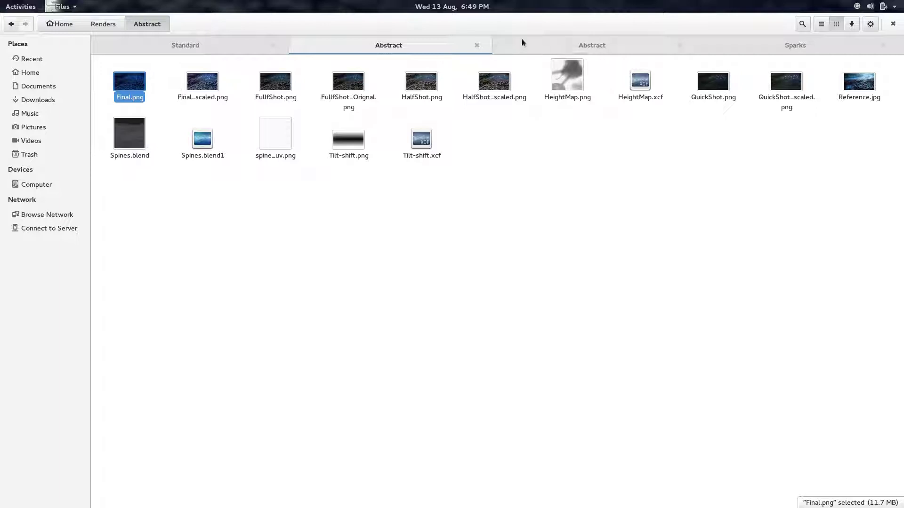
- Browse to the Tutorials > Standard > Abstract > Resources folder
left_click(206, 42)
left_click(568, 45)
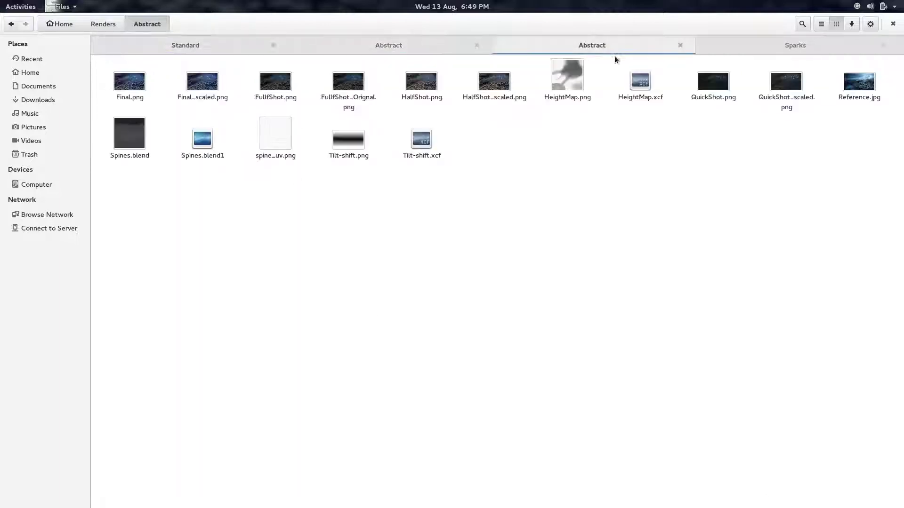
left_click(369, 47)
left_click(103, 24)
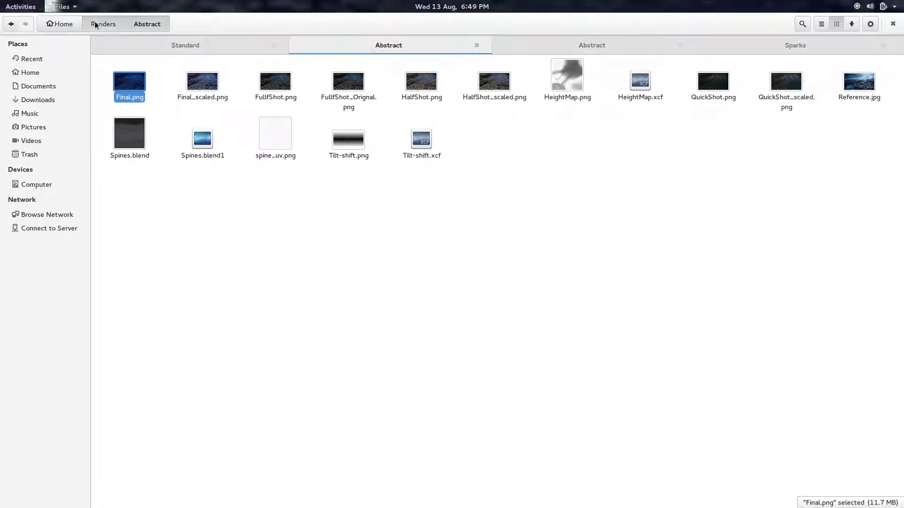
double_click(420, 74)
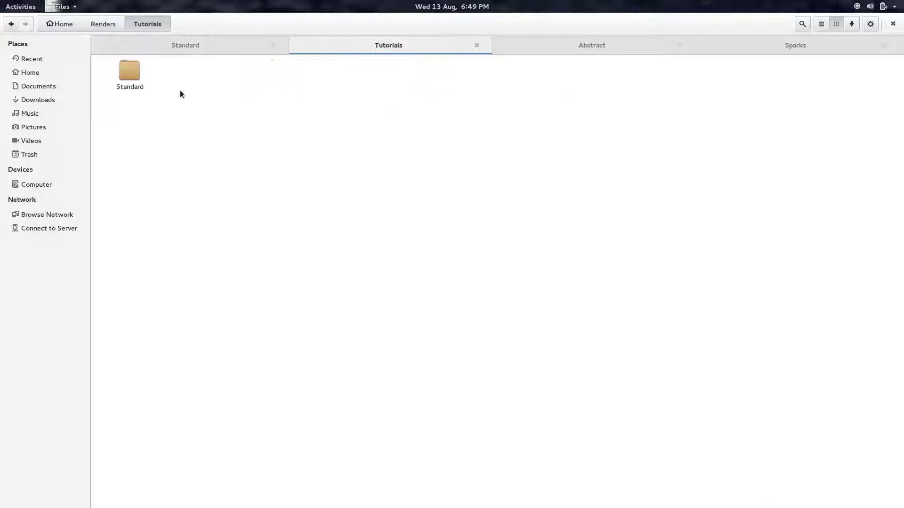
double_click(128, 75)
double_click(198, 71)
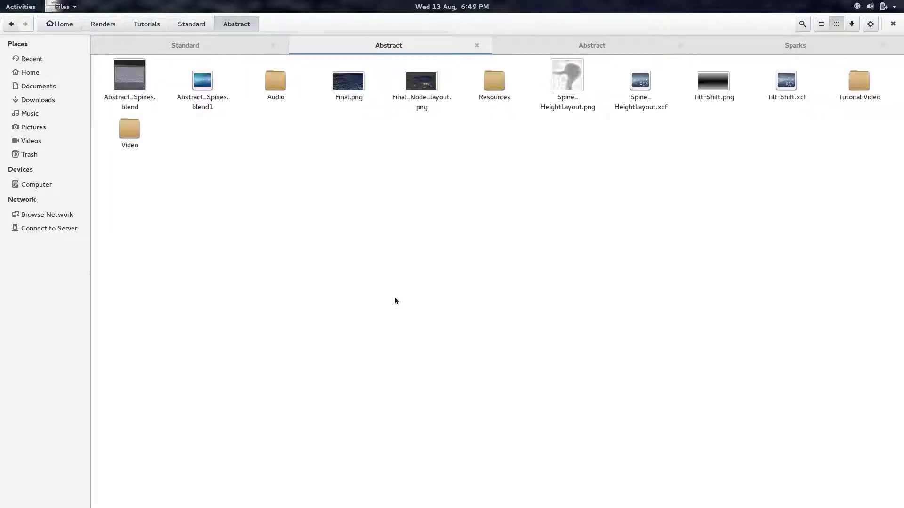
double_click(485, 95)
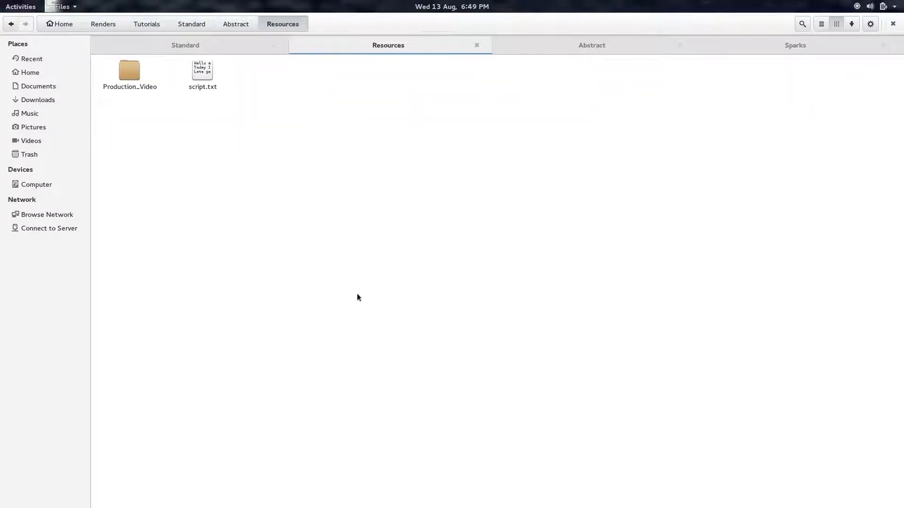
- Paste the Final.png render into Resources and open that copy in GIMP
key("ctrl+v")
right_click(128, 73)
mouse_move(177, 97)
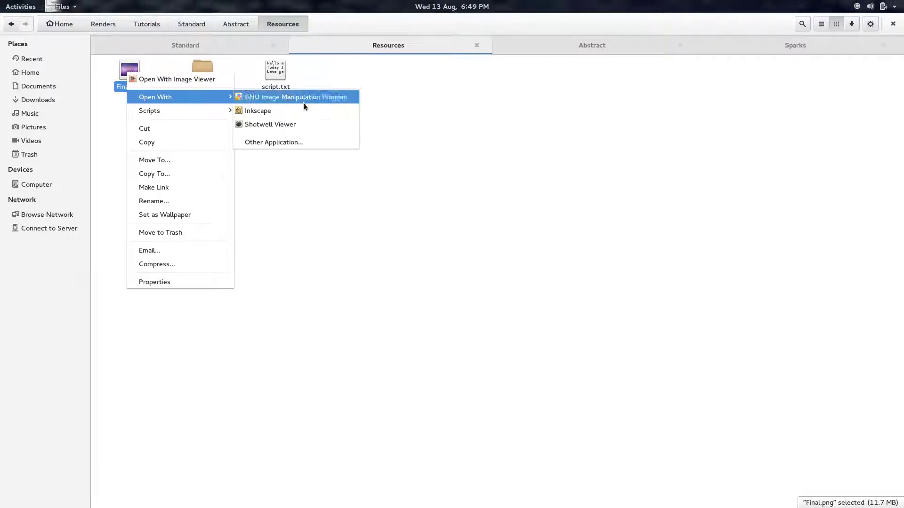
left_click(298, 99)
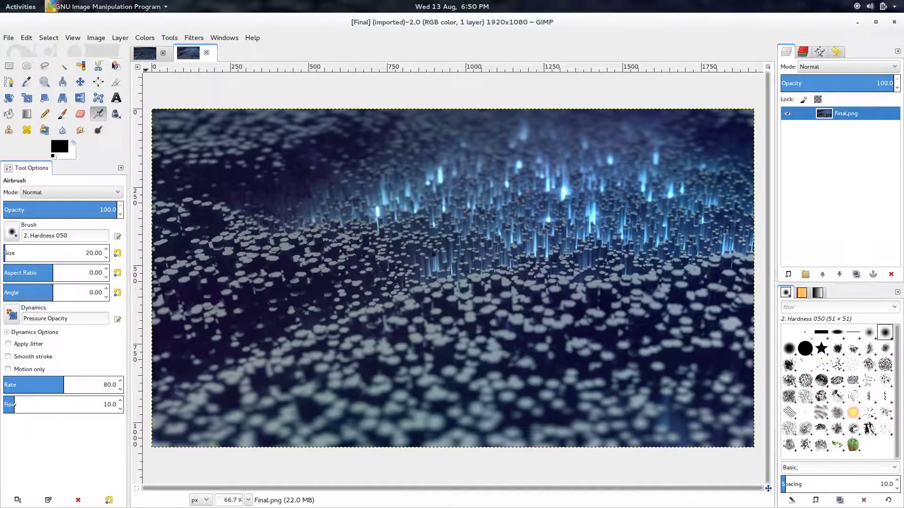
- Create a new transparent layer named Black_boxes from the Layers panel
right_click(820, 176)
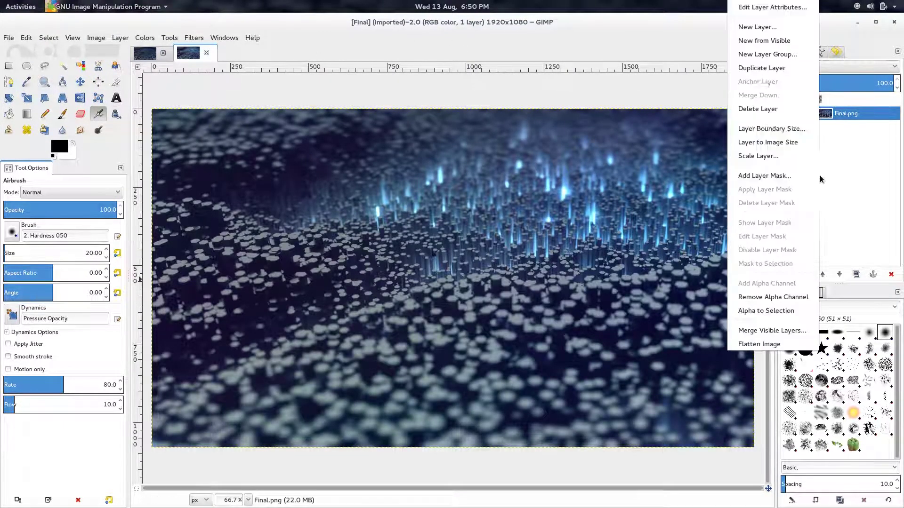
left_click(758, 26)
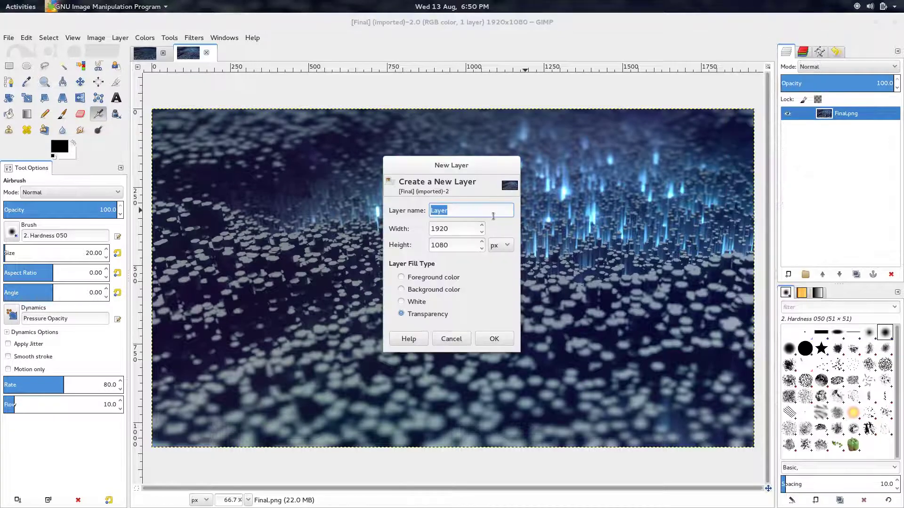
key("BackSpace")
type("Black_boxes")
key("Return")
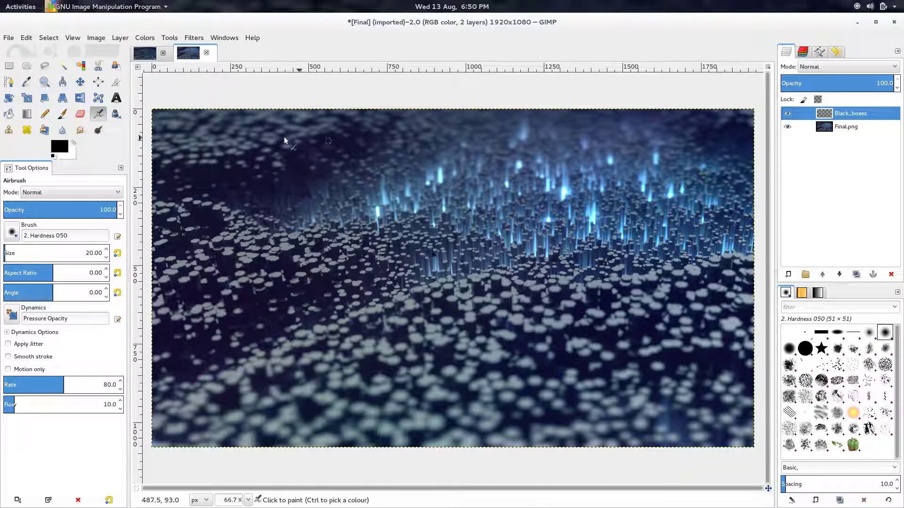
- Draw a text box near the top right with white text colour and 30 px size
left_click(116, 97)
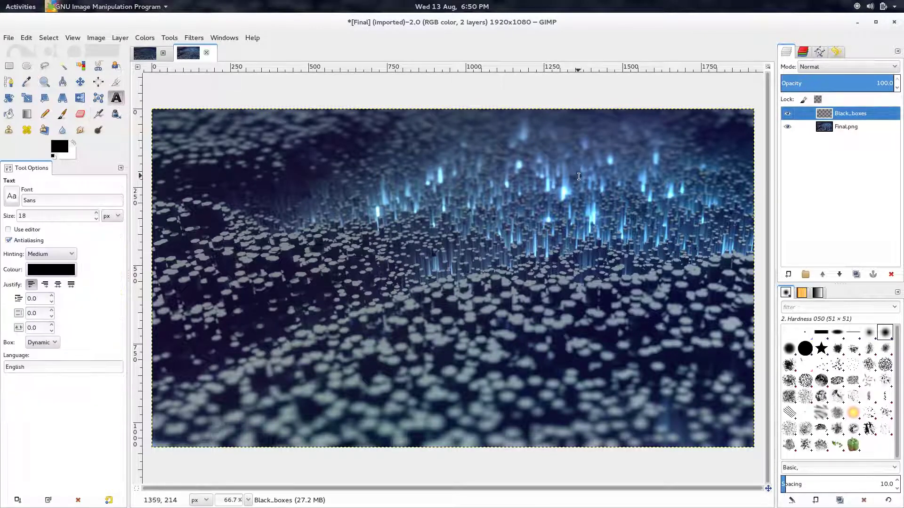
scroll(542, 179, "right", 2)
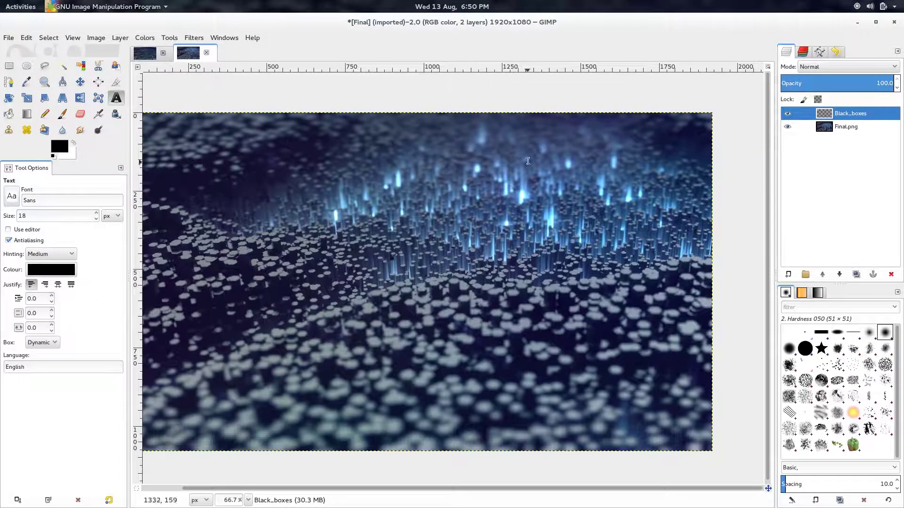
left_click_drag(490, 154, 700, 202)
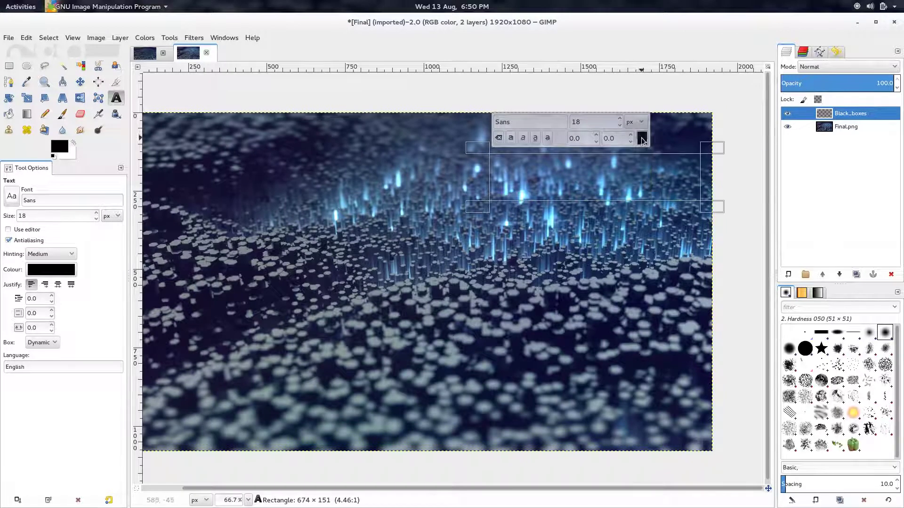
left_click(642, 139)
left_click(410, 296)
left_click(528, 340)
double_click(613, 122)
type("30")
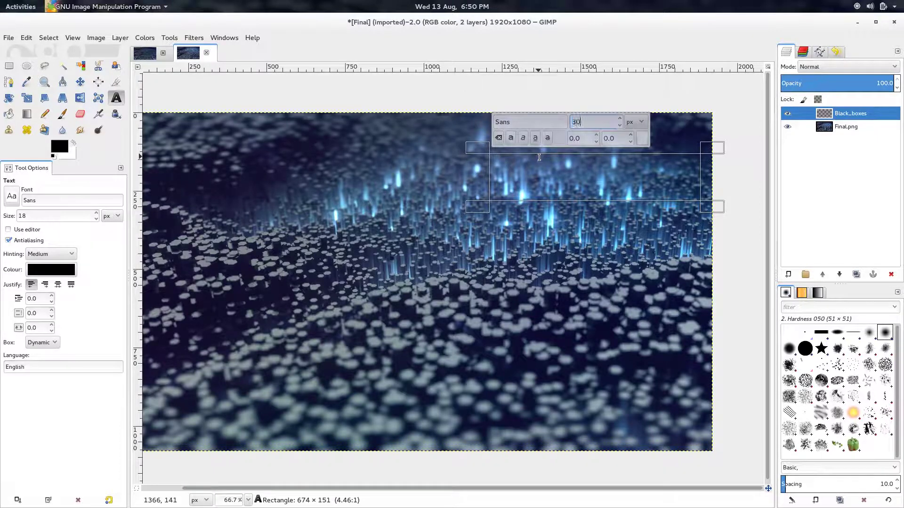
- Type 'BlenderWiz Video Tutorial', enlarge it to about 56 px, and widen the box to one line
left_click(546, 189)
type("BlenderWiz")
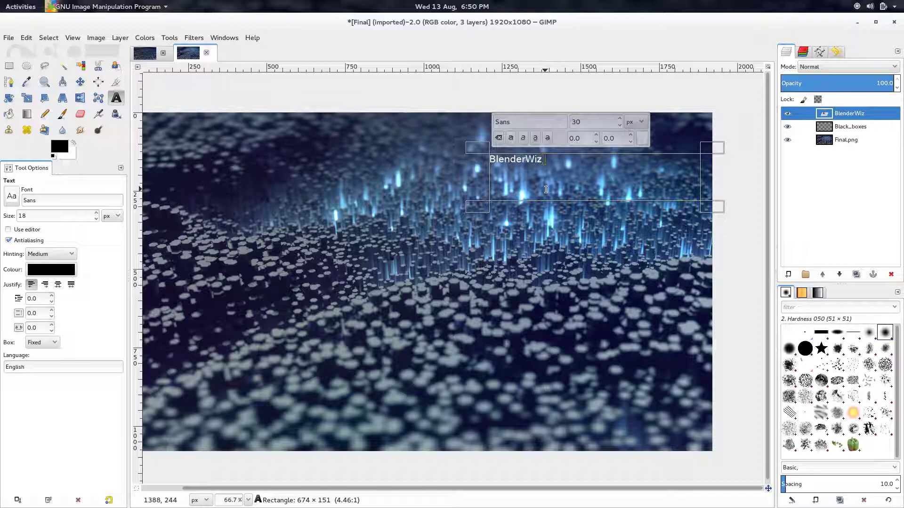
type(" Video Tutorial")
key("ctrl+a")
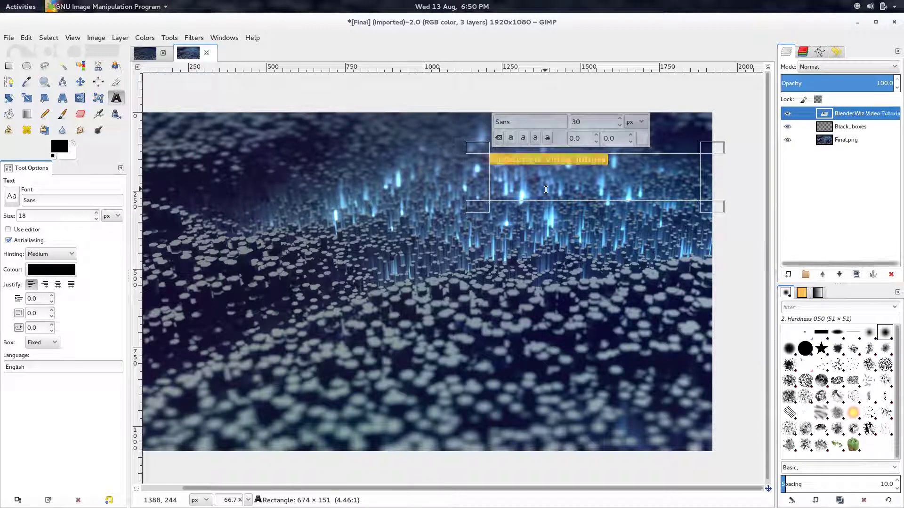
left_click(620, 119)
left_click(620, 119)
left_click(620, 119)
left_click(620, 119)
scroll(621, 121, "up", 20)
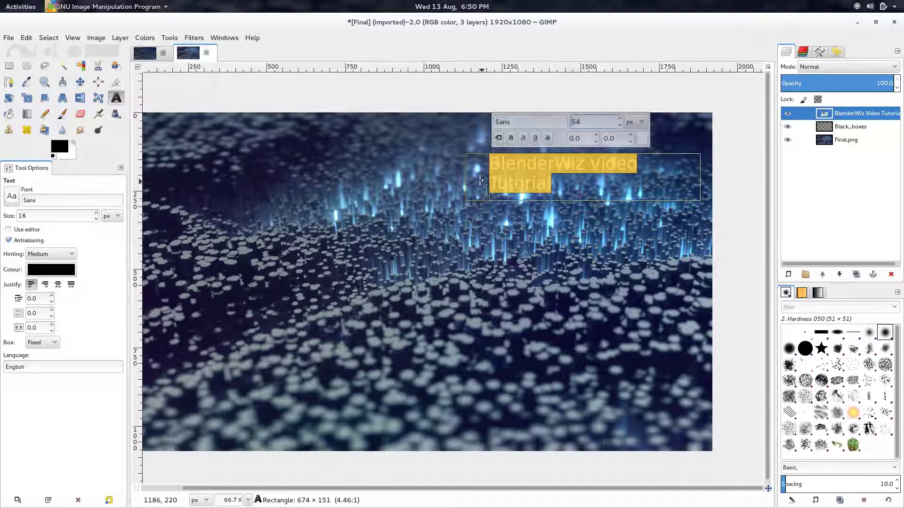
left_click_drag(481, 181, 447, 211)
scroll(447, 211, "down", 1)
scroll(518, 189, "down", 1)
scroll(565, 165, "up", 1)
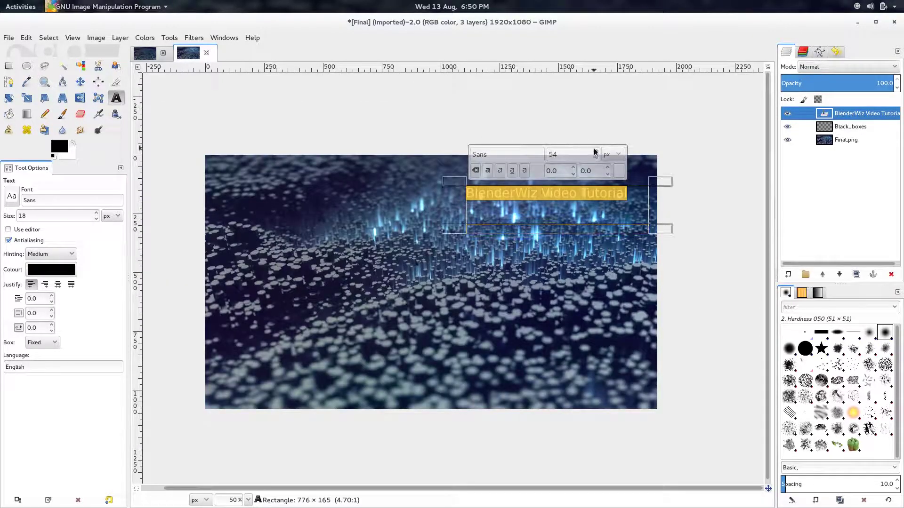
left_click(595, 152)
scroll(604, 299, "down", 1)
left_click(833, 127)
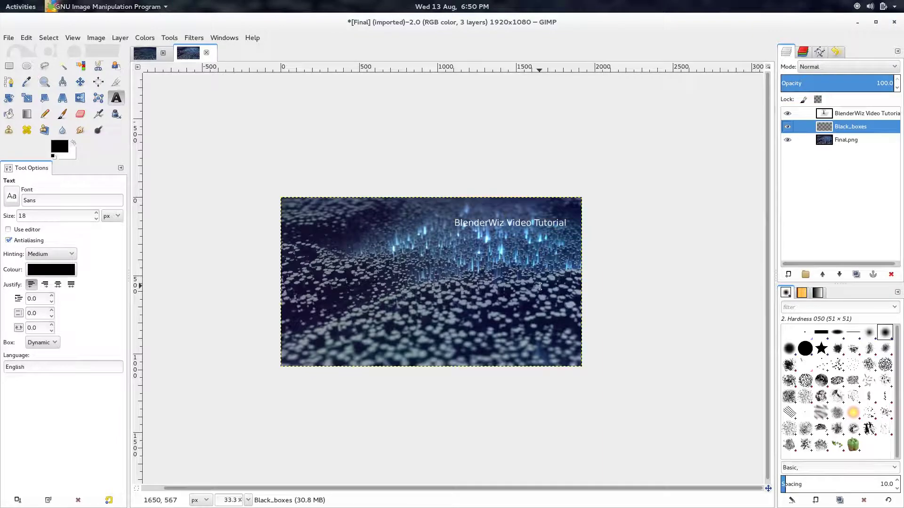
scroll(540, 287, "up", 1)
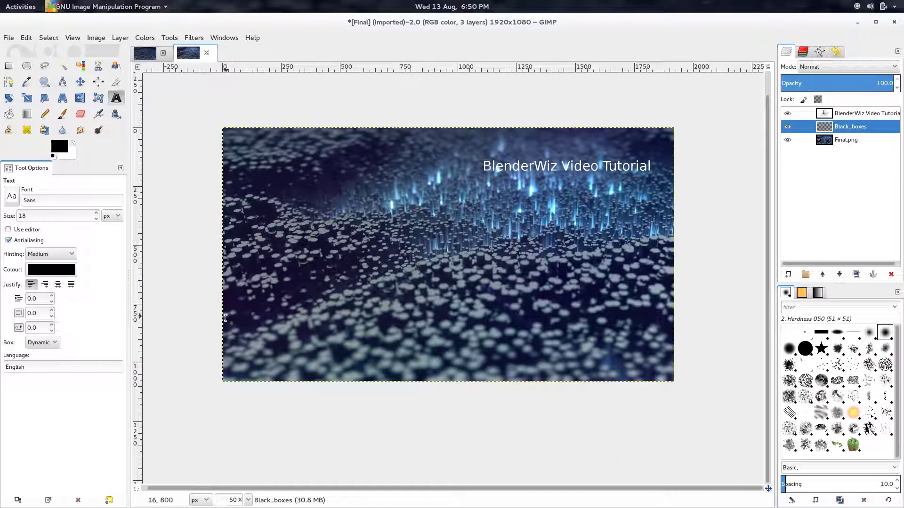
- Draw a text box at the lower left with 45 px size and white colour
mouse_move(231, 329)
left_mouse_down()
mouse_move(405, 372)
mouse_move(407, 358)
left_mouse_up()
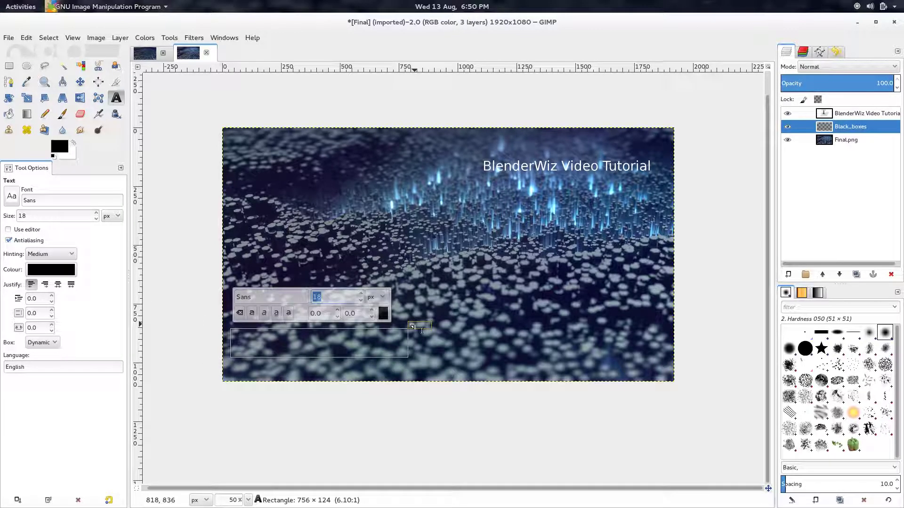
type("30")
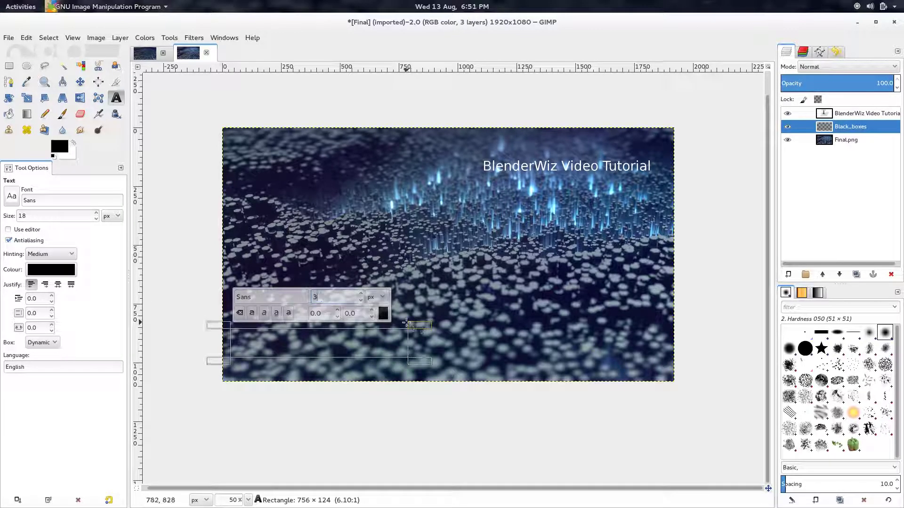
key("BackSpace")
type("45")
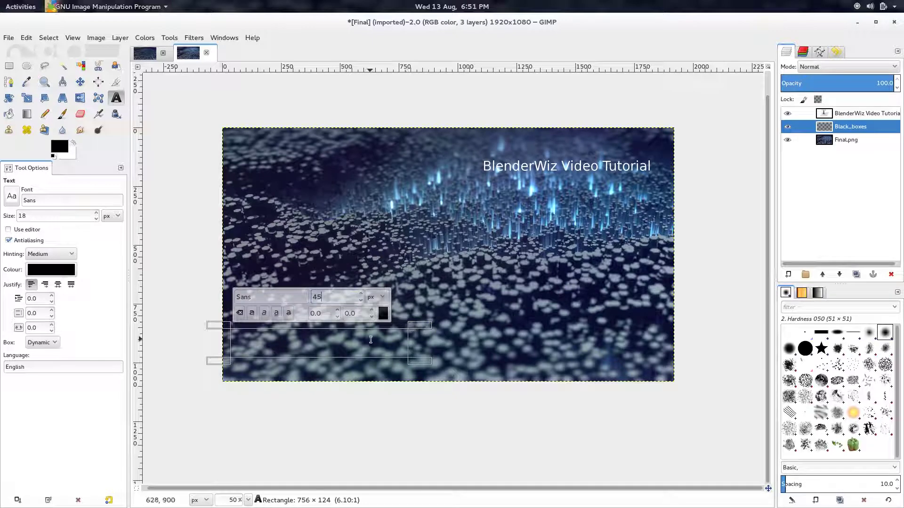
left_click(382, 313)
left_click(466, 301)
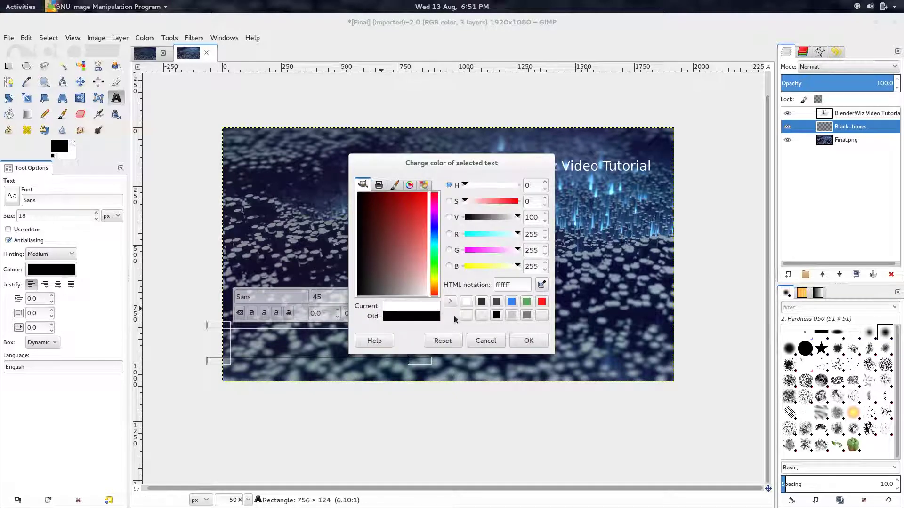
left_click(529, 340)
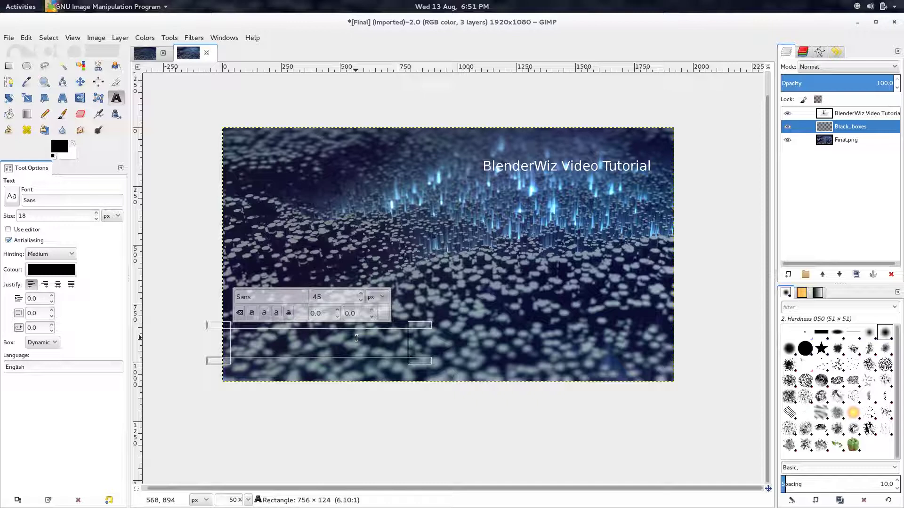
- Type the subtitle 'Crsytal Landscape' and make it white at 45 px
type("Hair Crystal Effe")
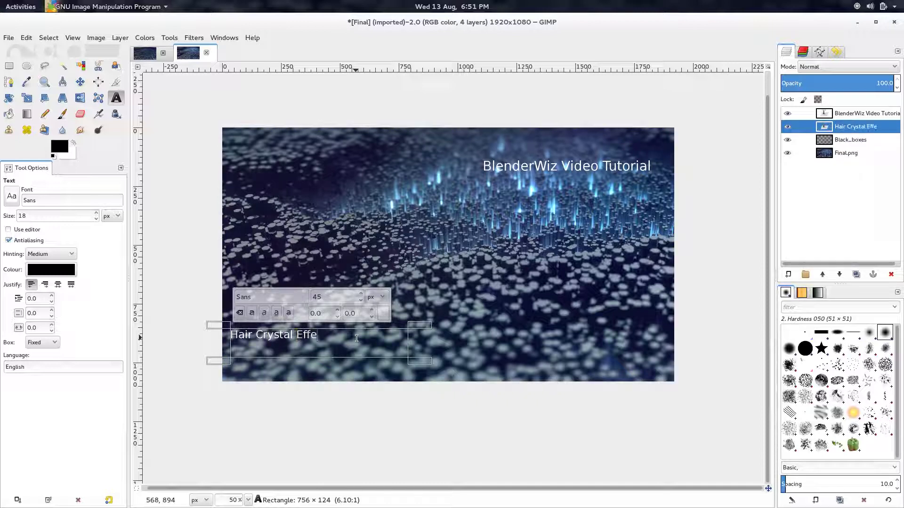
type("ct?")
key("ctrl+a")
key("BackSpace")
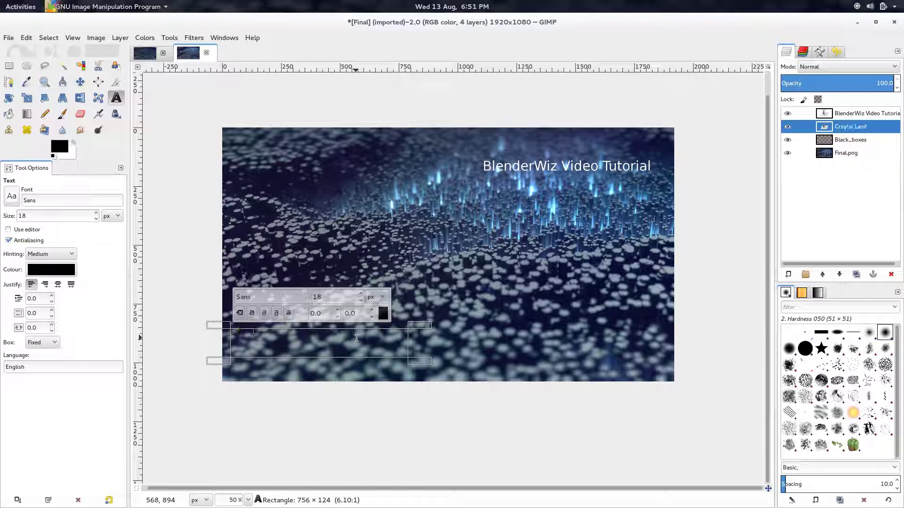
type("scape")
key("ctrl+a")
left_click(380, 315)
left_click(518, 301)
left_click(528, 339)
double_click(351, 297)
type("45")
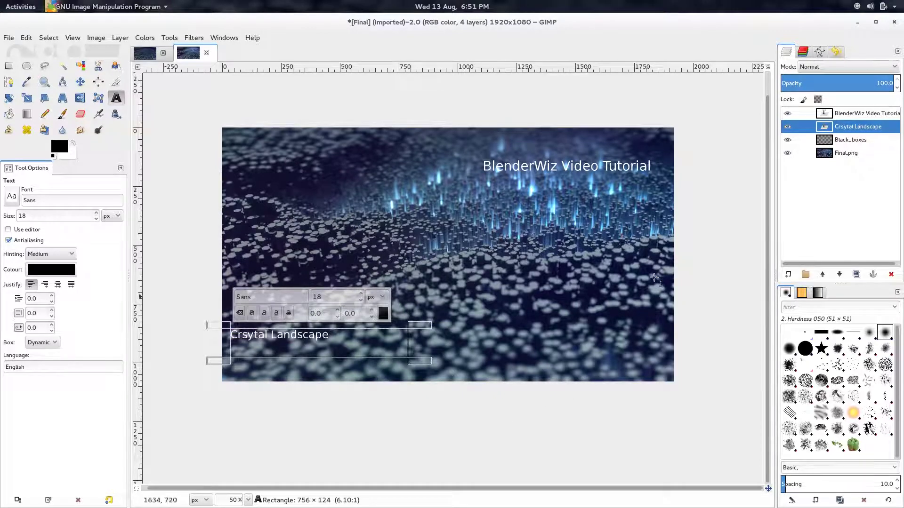
left_click(846, 153)
- Nudge the subtitle text layer slightly to the right with the Move tool
scroll(489, 285, "down", 2)
scroll(489, 284, "up", 3)
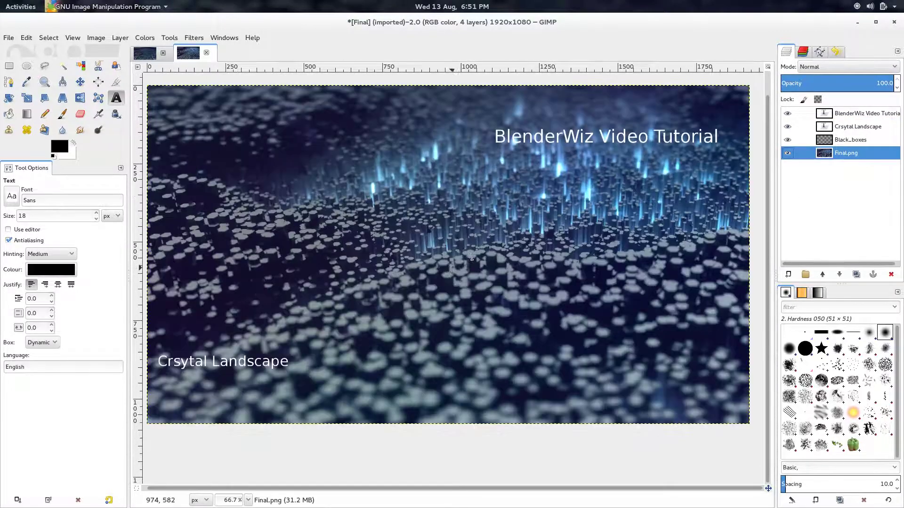
key("Page_Up")
key("Page_Up")
key("m")
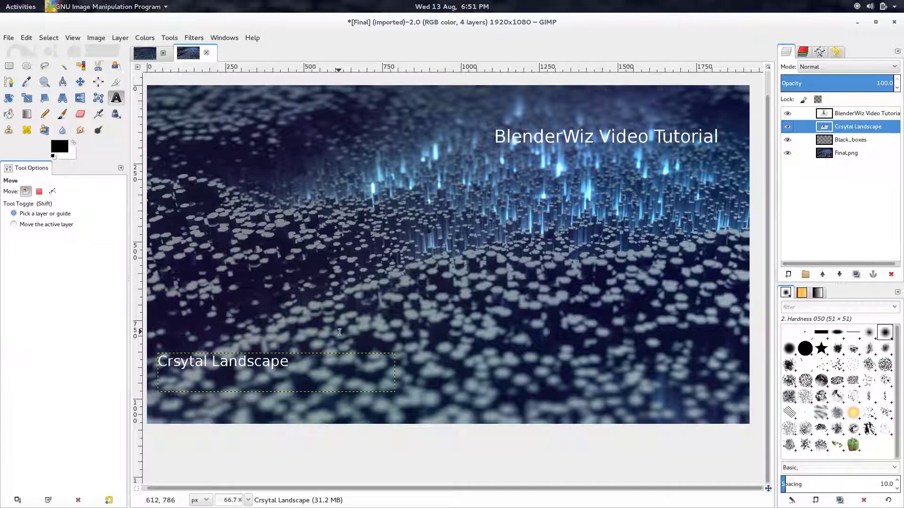
left_click_drag(284, 371, 333, 365)
key("minus")
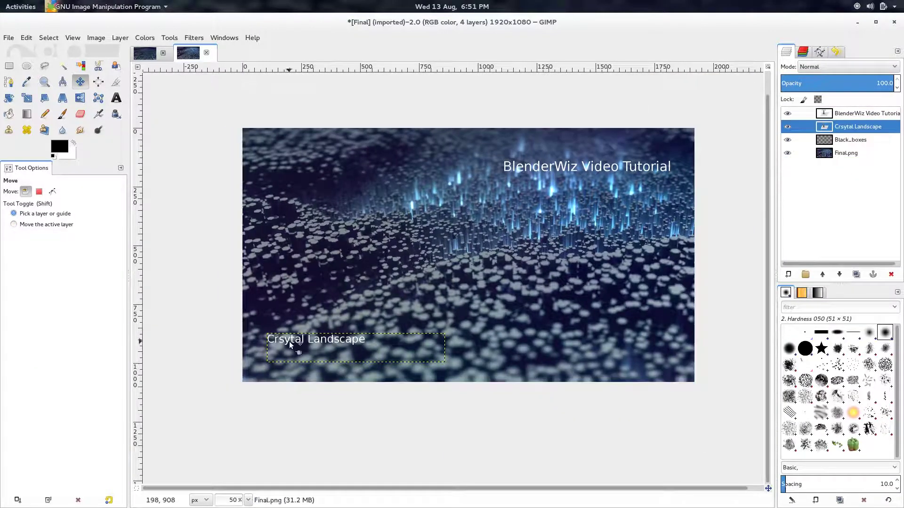
- Retype the subtitle as 'Crystal Landscape' in white at 45 px
left_click(116, 97)
double_click(284, 339)
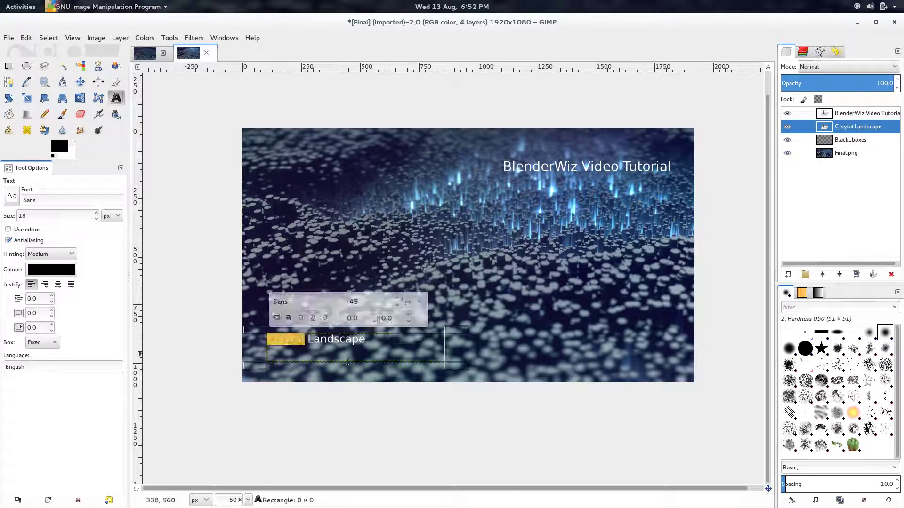
key("BackSpace")
key("Delete")
key("Delete")
key("Delete")
key("Delete")
key("Delete")
key("Delete")
key("Delete")
key("Delete")
key("Delete")
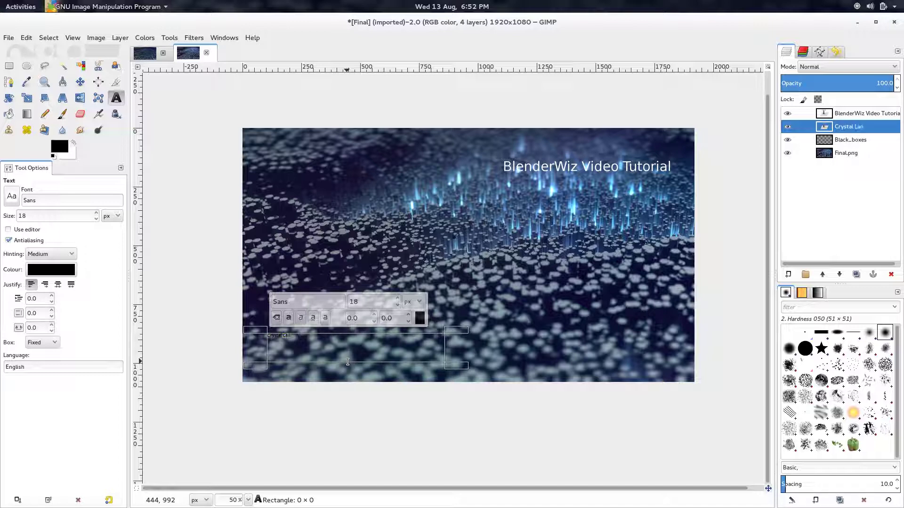
type("Crystal Landscape")
key("ctrl+a")
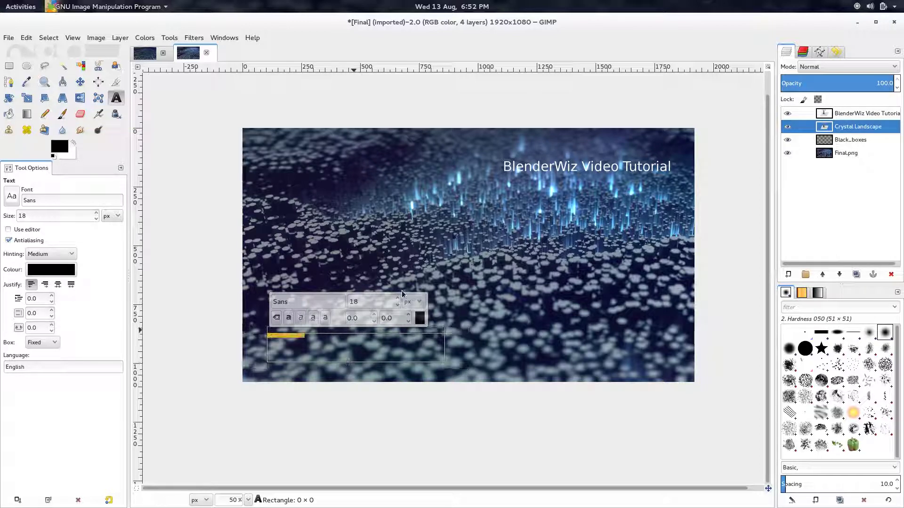
left_click(420, 318)
left_click(393, 277)
key("Return")
double_click(384, 300)
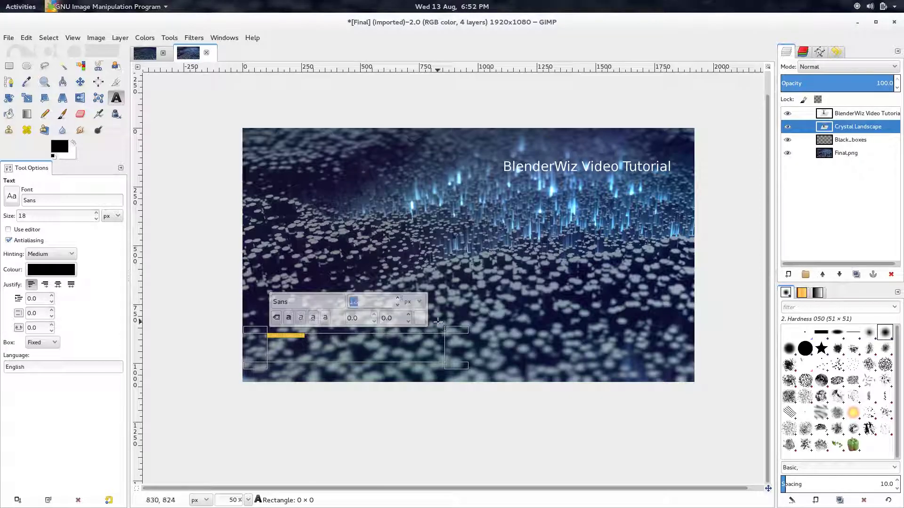
type("45")
key("Return")
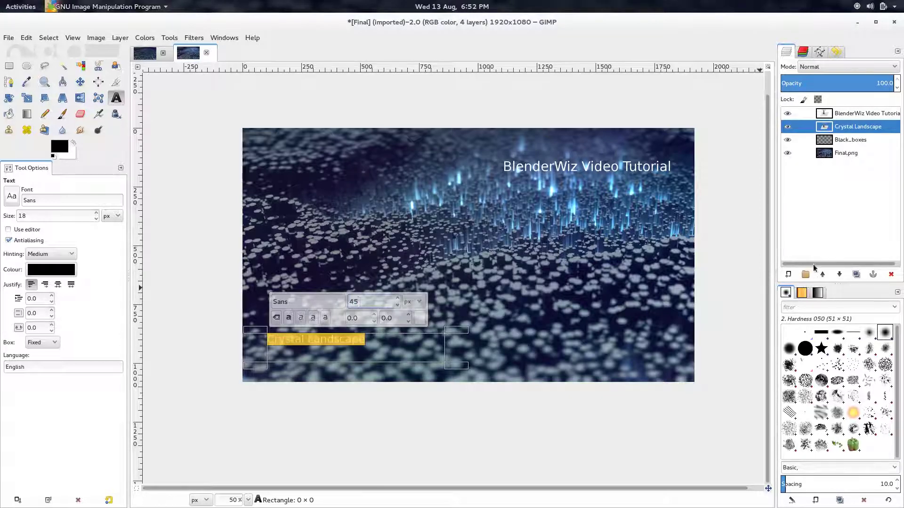
left_click(848, 152)
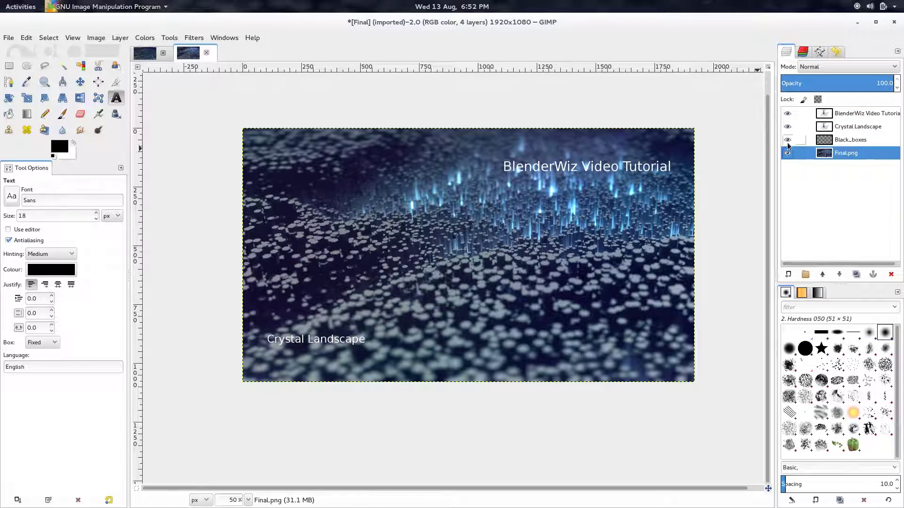
- On the Black_boxes layer, fill a black band behind the BlenderWiz Video Tutorial title
left_click(851, 140)
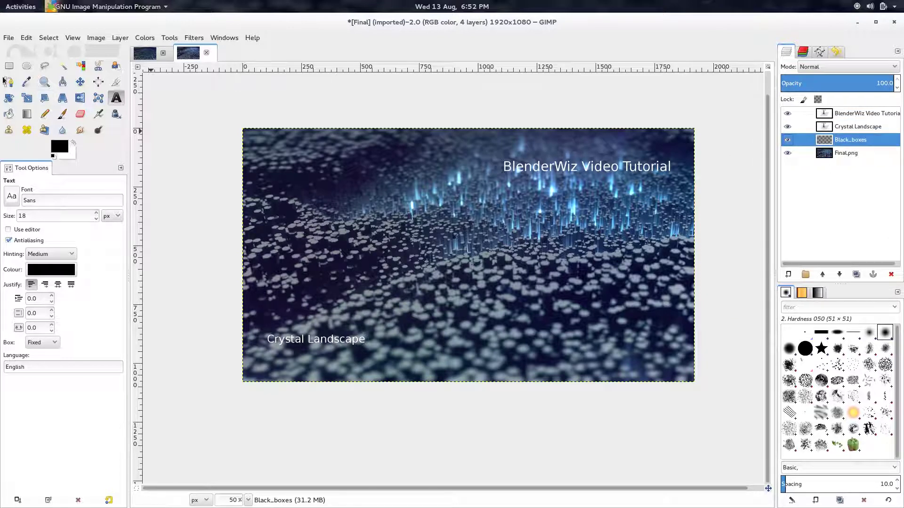
key("r")
left_click_drag(494, 153, 708, 181)
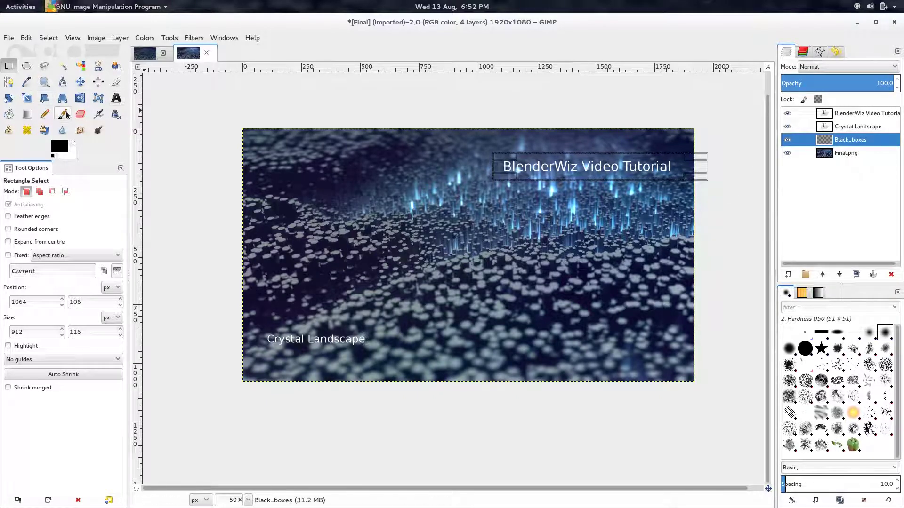
left_click(9, 114)
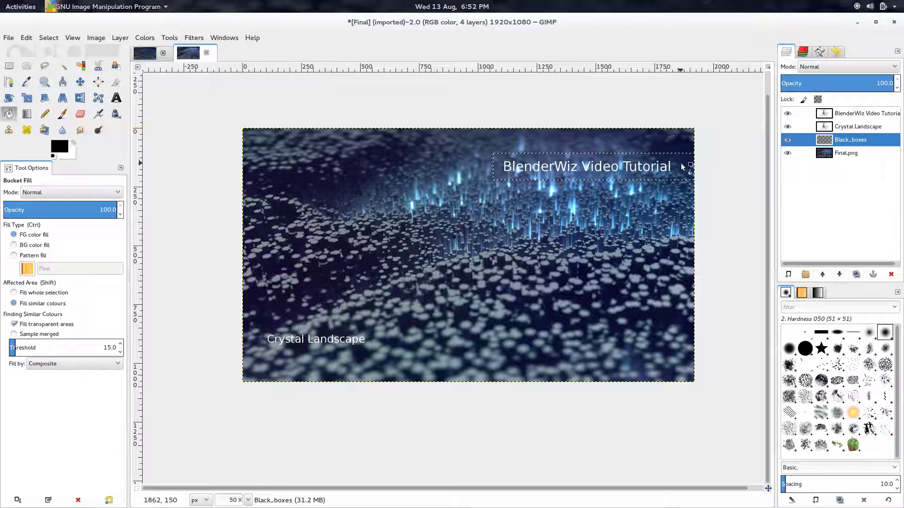
left_click(483, 295)
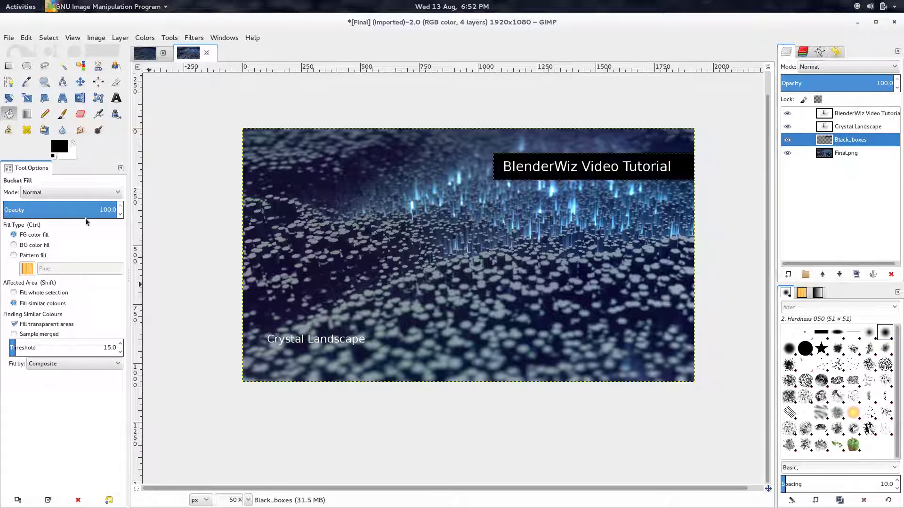
- Fill a black band behind the Crystal Landscape subtitle
left_click(9, 66)
left_click_drag(227, 312, 378, 356)
left_click_drag(305, 317, 305, 329)
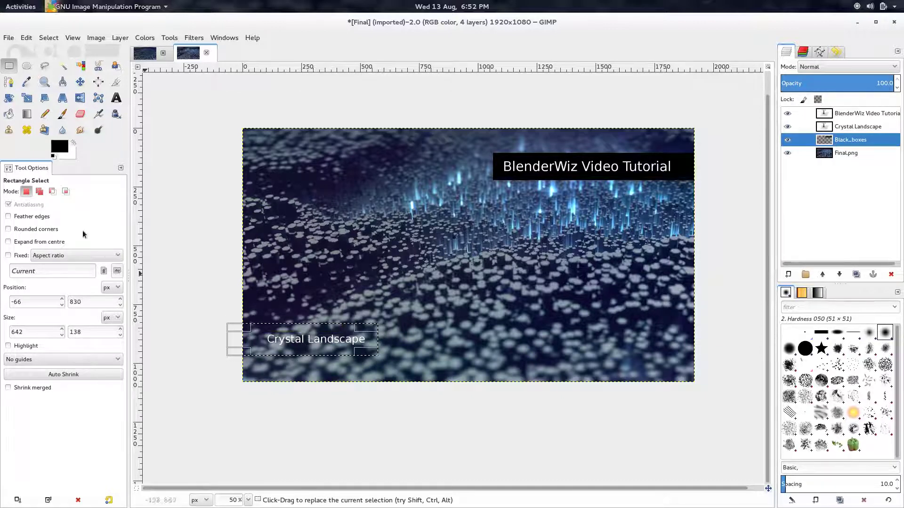
key("shift+b")
left_click(335, 330)
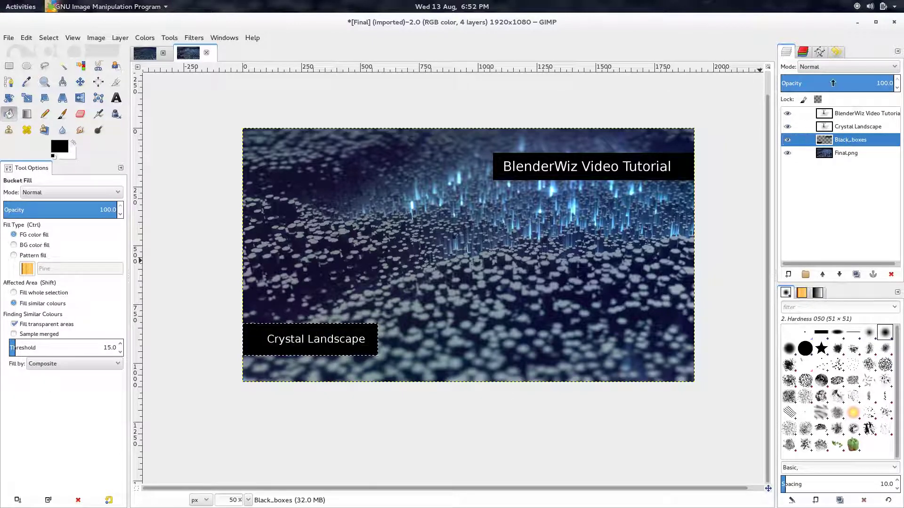
- Lower the Black_boxes layer opacity to about 60%
left_click_drag(833, 83, 825, 84)
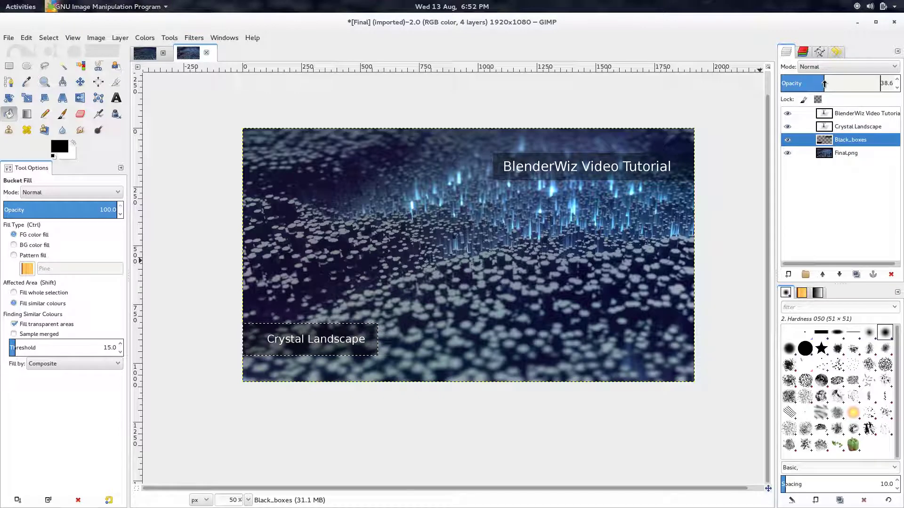
left_click(846, 153)
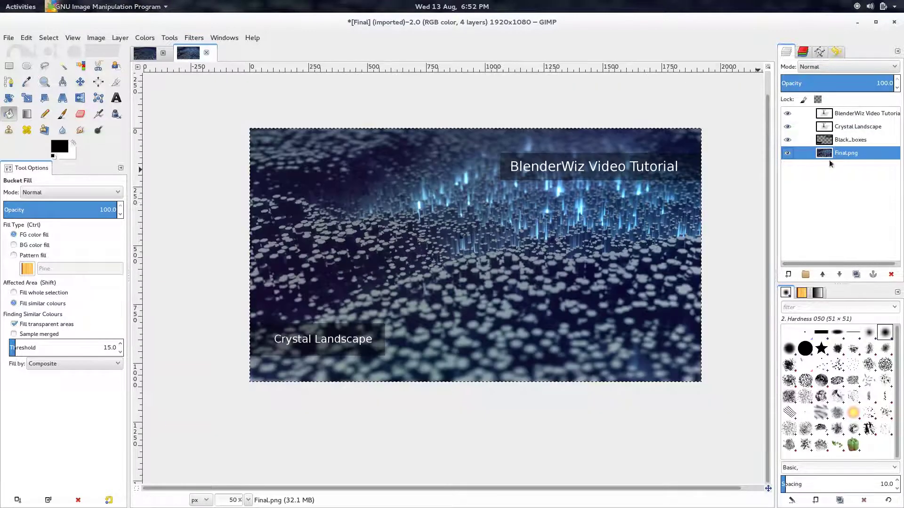
left_click(848, 140)
left_click_drag(829, 86, 849, 83)
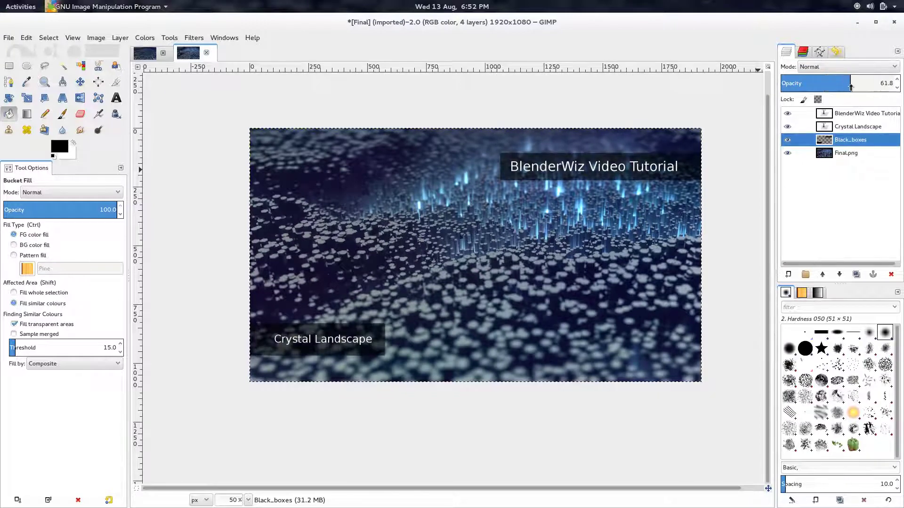
- Save the composition as Thumbnail.xcf
left_click(846, 153)
scroll(480, 338, "up", 1)
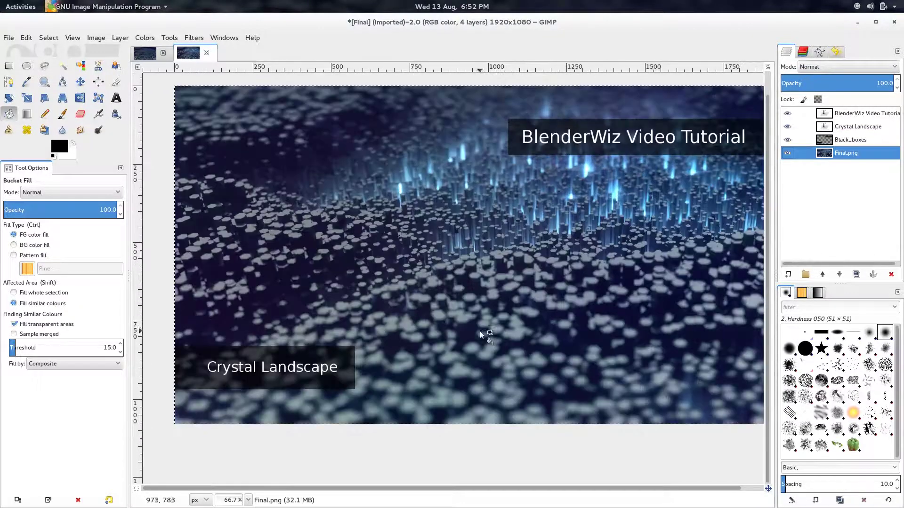
scroll(496, 333, "down", 2)
scroll(497, 333, "left", 2)
scroll(419, 203, "up", 1)
key("ctrl+s")
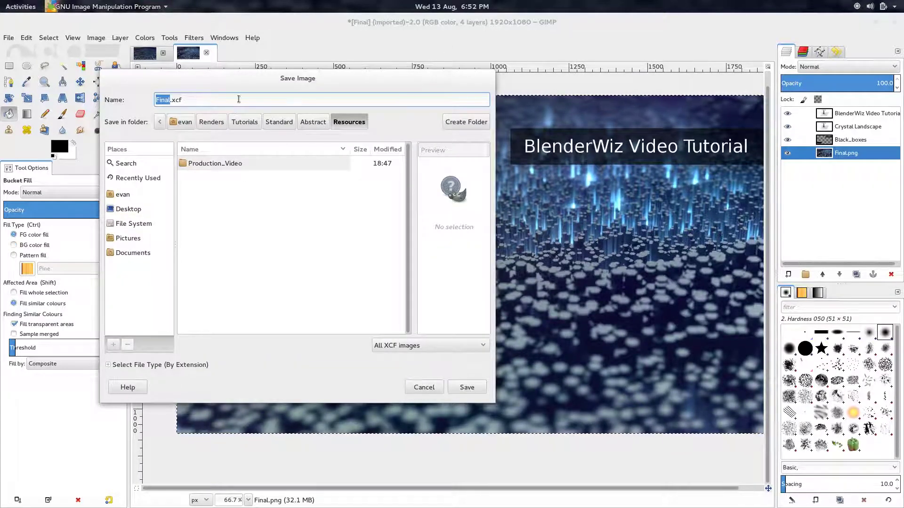
key("BackSpace")
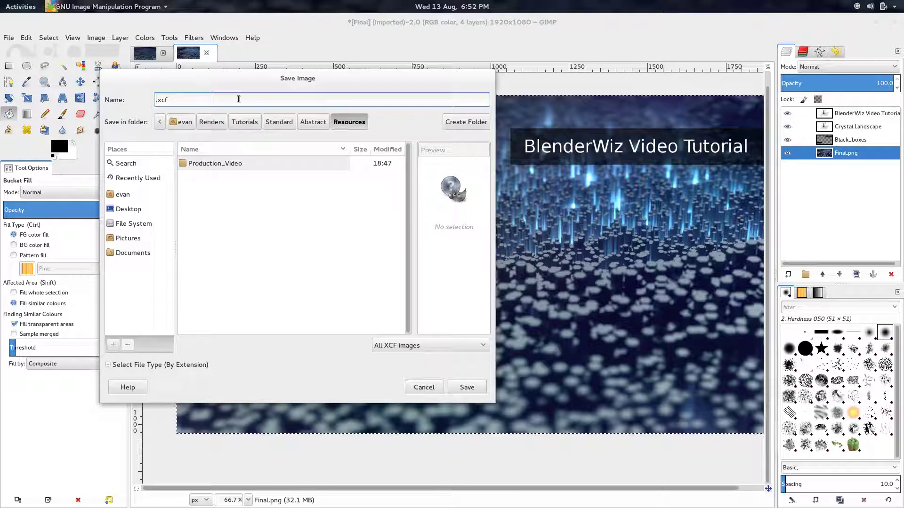
type("Thumbnail")
key("Return")
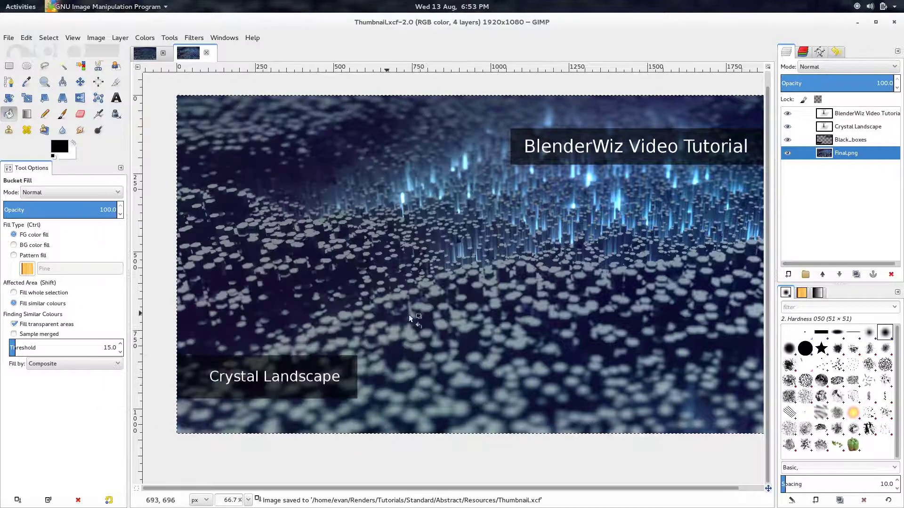
- Export the image as Thumbnail.png into Resources with default PNG options
key("minus")
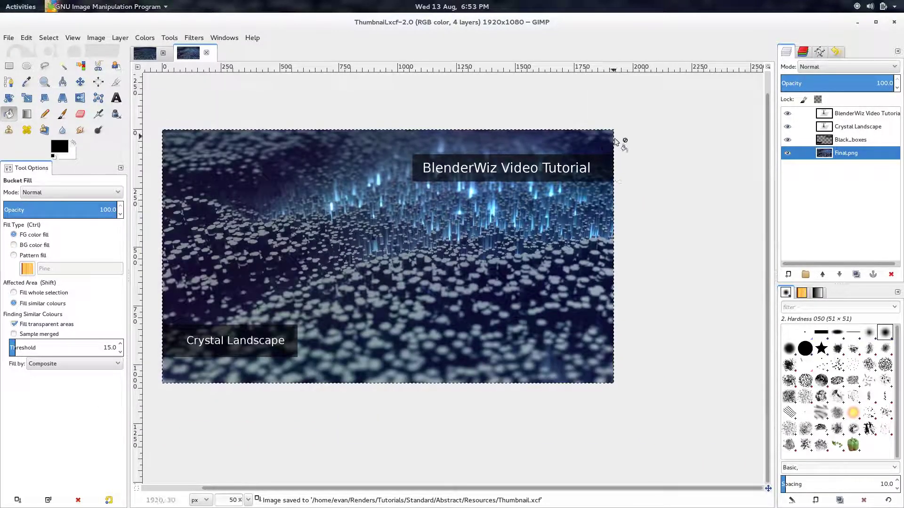
key("ctrl+shift")
key("ctrl+shift+e")
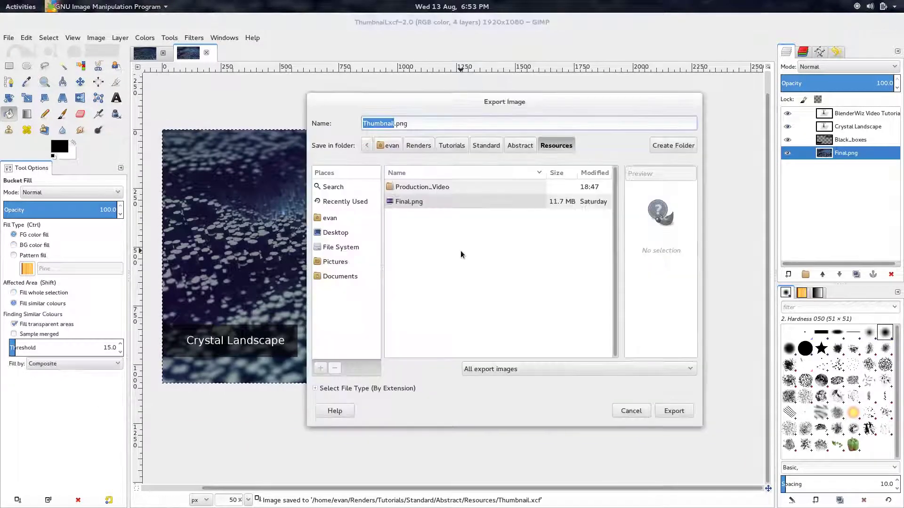
left_click(683, 418)
left_click(558, 327)
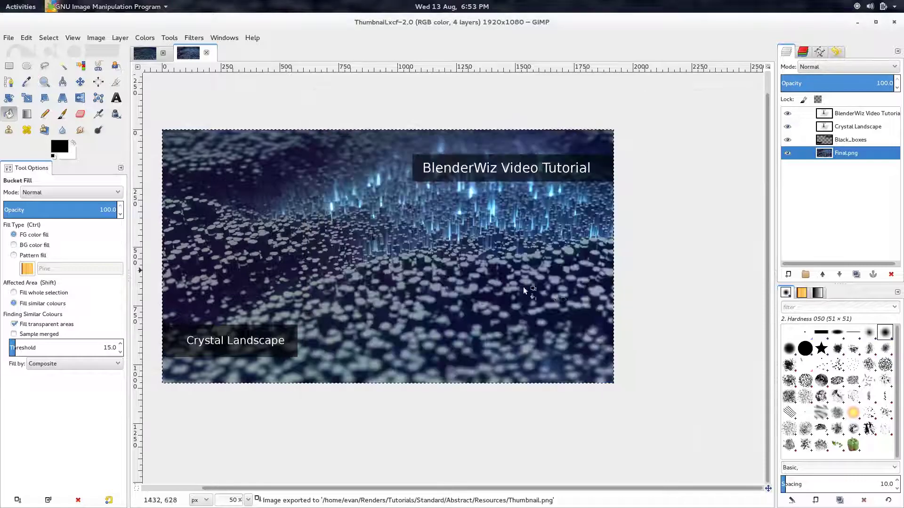
- Hide GIMP and the other windows so OpenShot sits beside the file browser
left_click(857, 22)
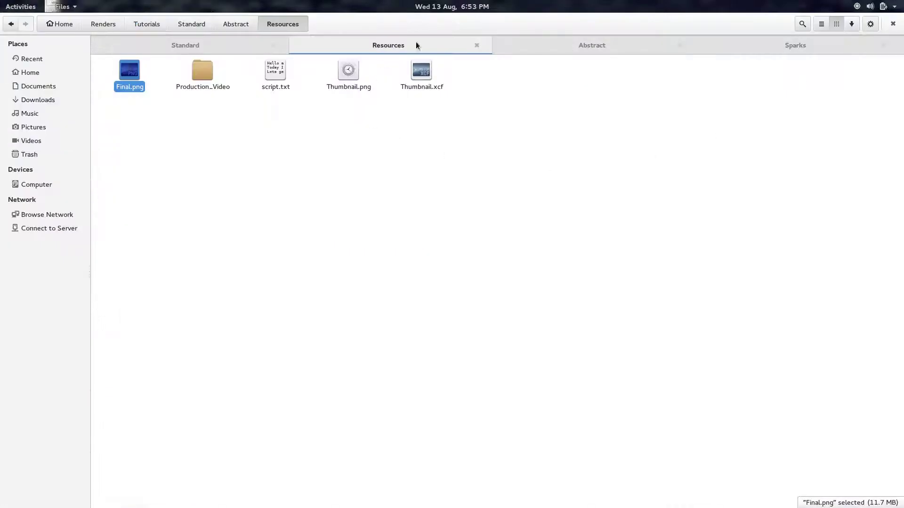
key("super")
left_click(416, 383)
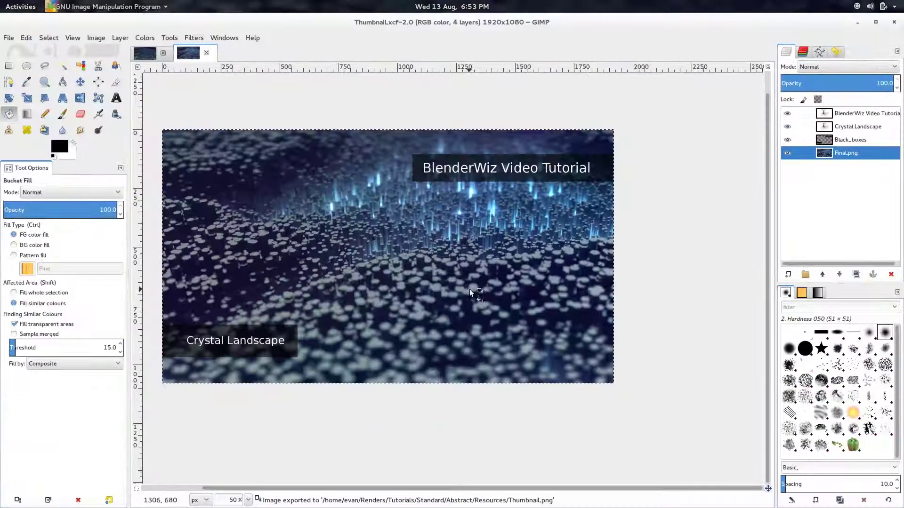
key("super+h")
key("super+h")
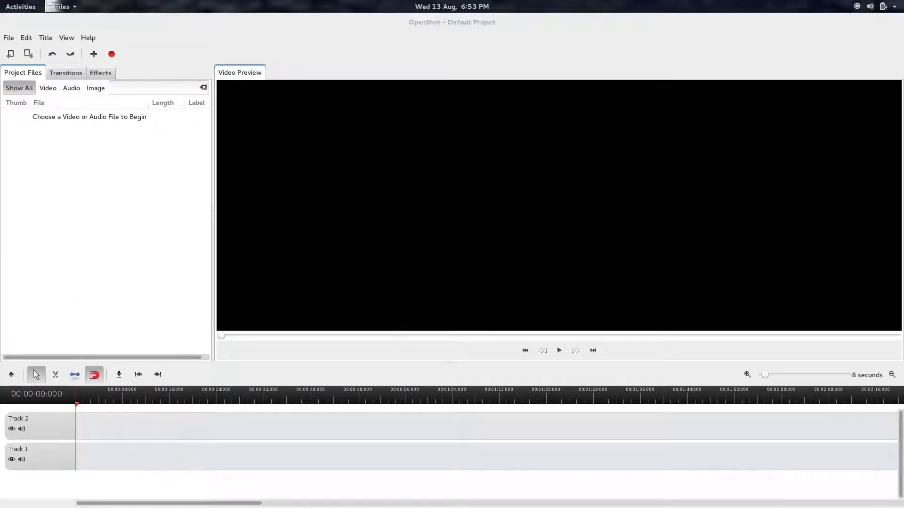
- Import Thumbnail.png, Final_Node_layout.png, Final.png, Introduction.avi and the Abstract_Crystals recordings into Project Files
left_click_drag(142, 94, 111, 201)
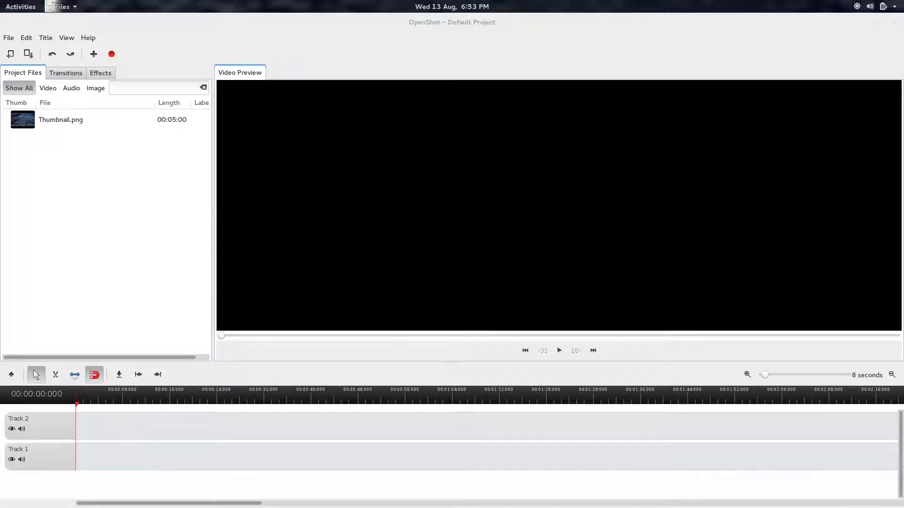
left_click_drag(142, 94, 127, 219)
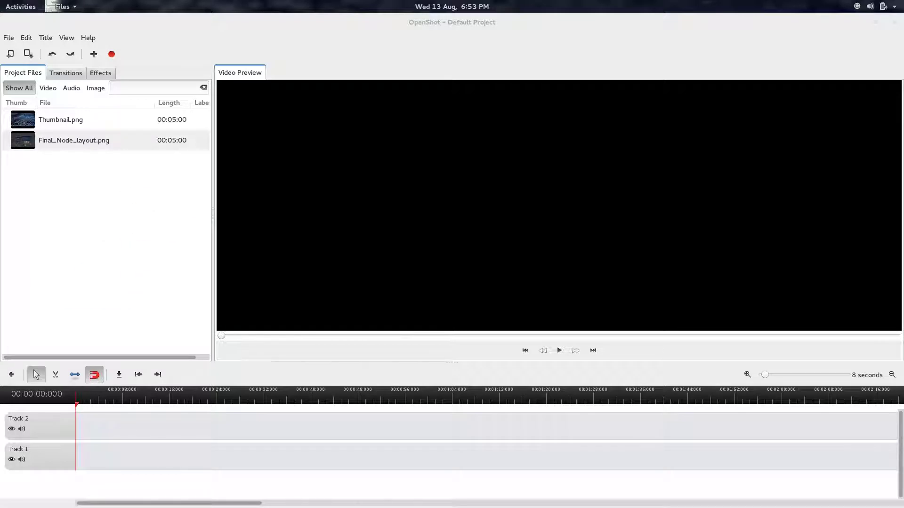
left_click_drag(61, 206, 134, 221)
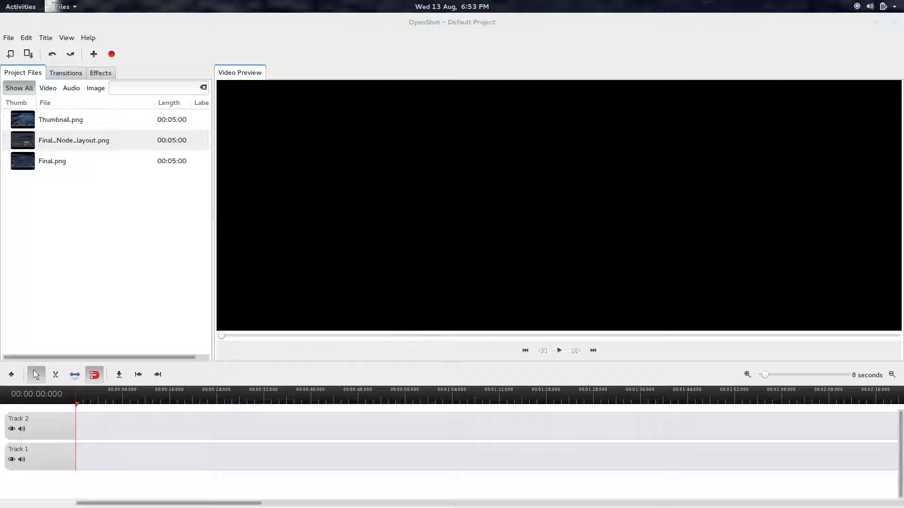
mouse_move(64, 241)
left_mouse_down()
mouse_move(61, 248)
mouse_move(66, 242)
left_mouse_up()
left_click_drag(17, 283, 90, 280)
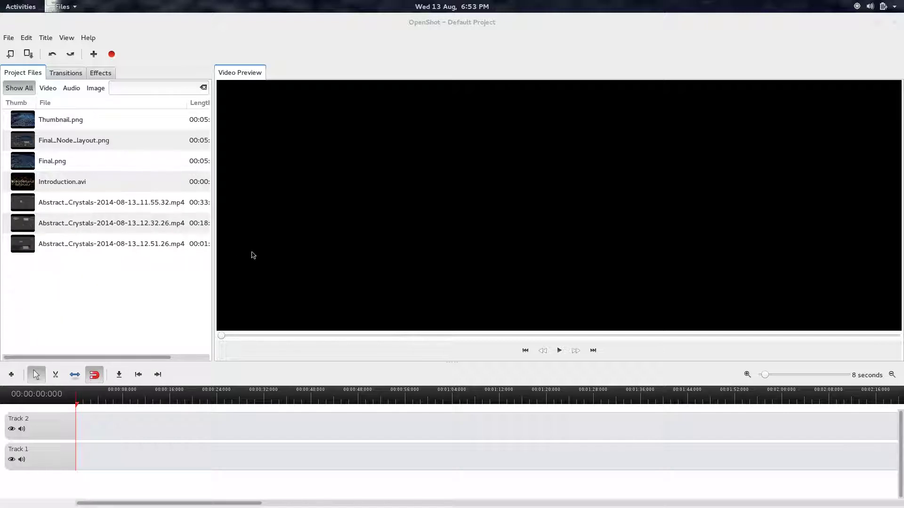
- Widen the Project Files list and import the 11.55.32, 12.32.26 and 12.51.26 Abstract_Crystals mp3s
left_click_drag(212, 258, 274, 273)
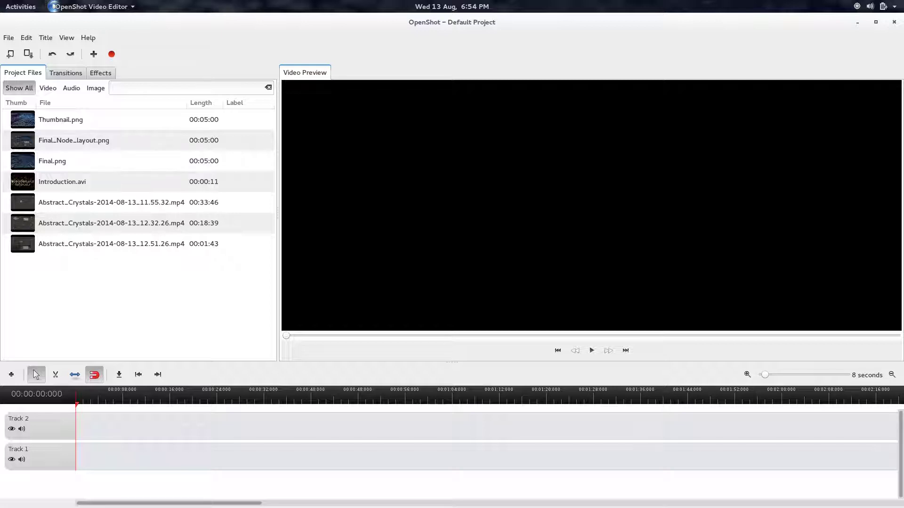
left_click_drag(227, 301, 191, 273)
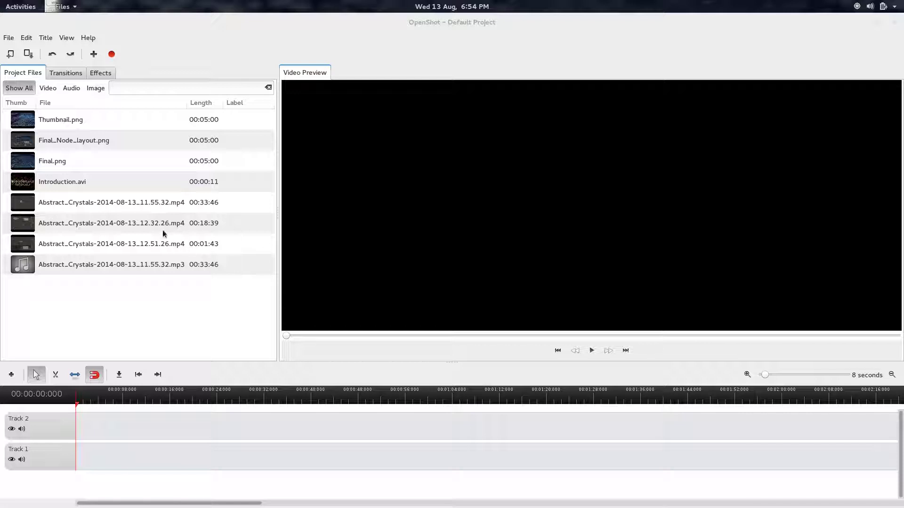
left_click_drag(70, 274, 152, 290)
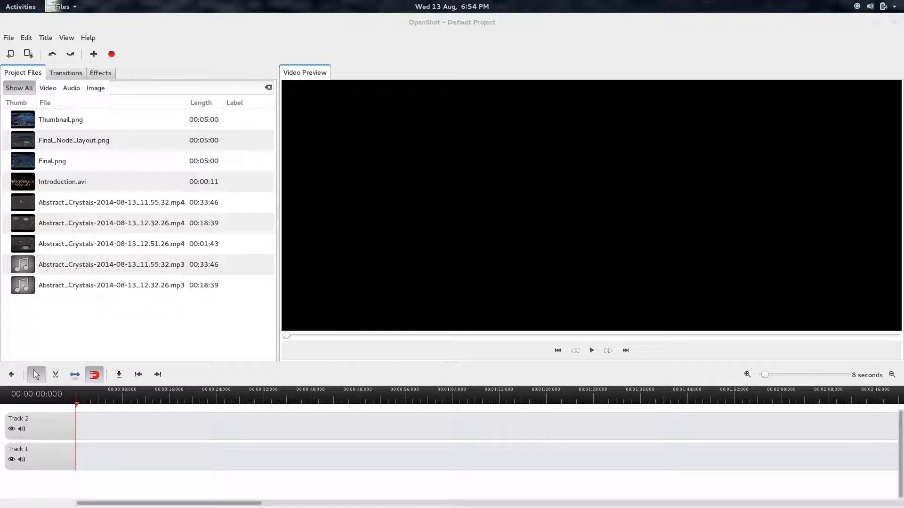
left_click_drag(36, 278, 154, 310)
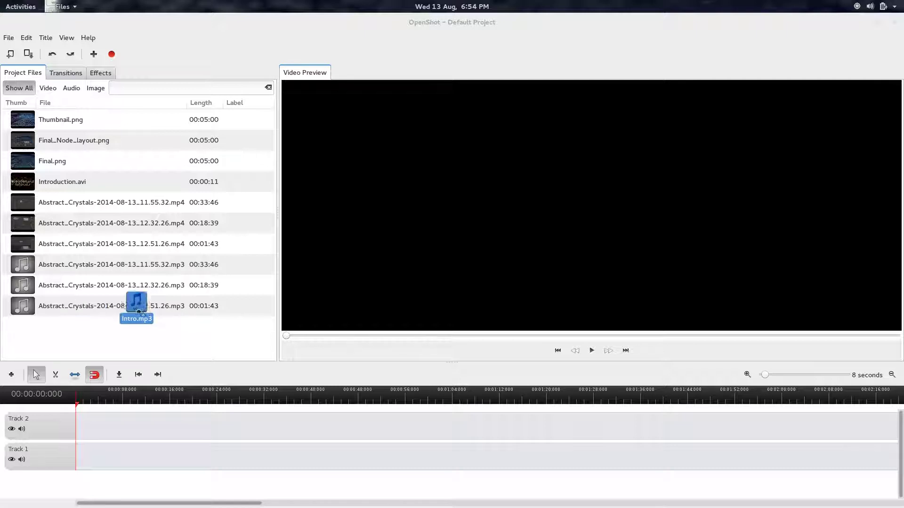
- Import Intro.mp3, NodeLayout.mp3, Conclusion.mp3 and jingle.mp3 into Project Files
left_click_drag(123, 295, 122, 336)
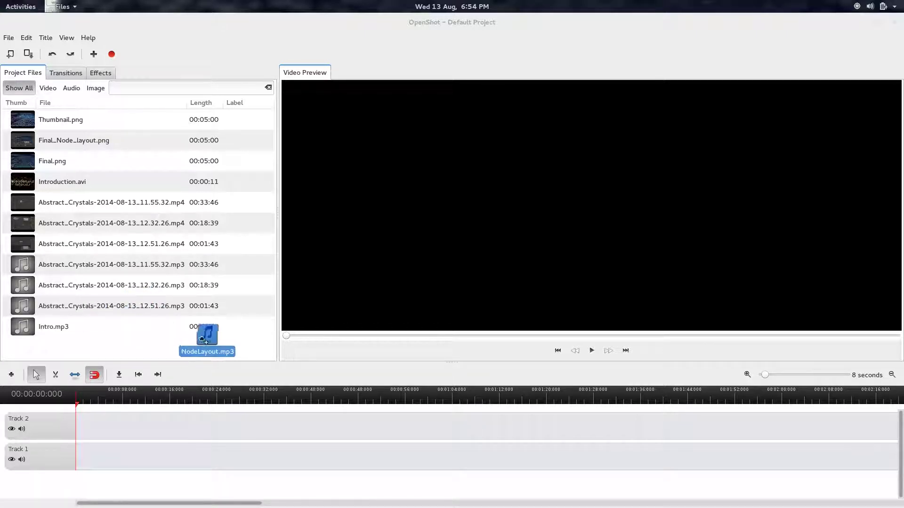
left_click_drag(201, 333, 154, 346)
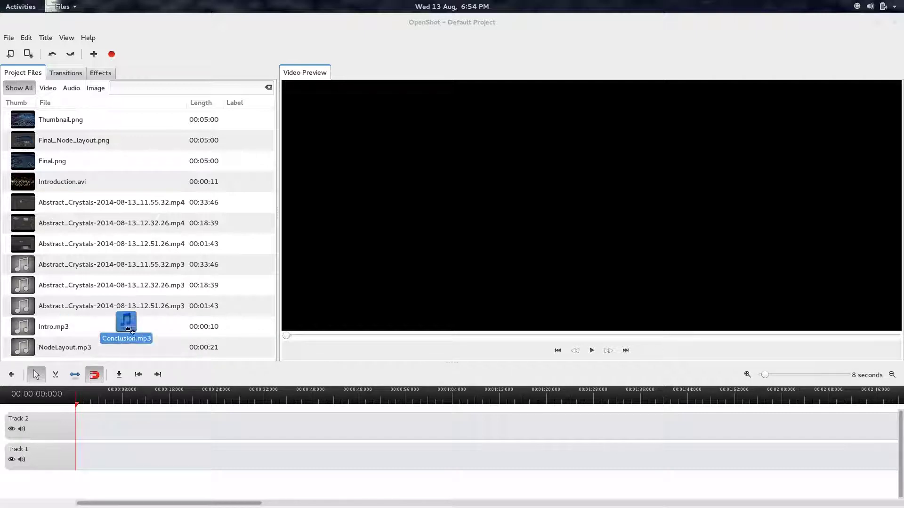
left_click_drag(125, 322, 126, 357)
scroll(126, 360, "down", 1)
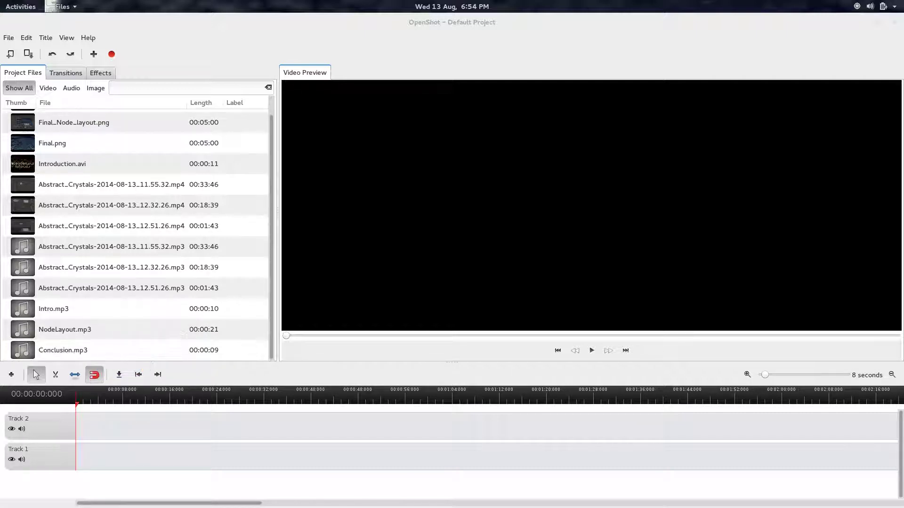
left_click_drag(199, 329, 190, 346)
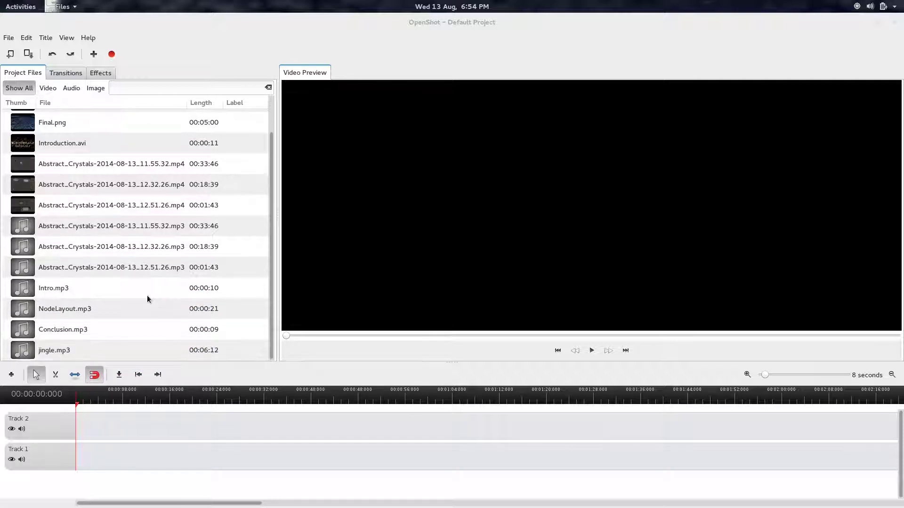
scroll(147, 295, "up", 2)
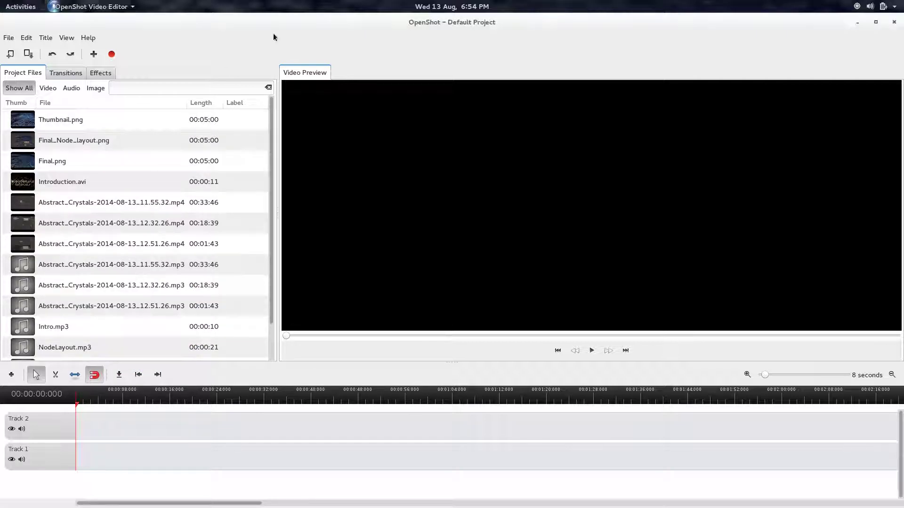
- Choose Renders/Tutorials/Standard/Abstract/Tutorial Video as the folder for saving the project
key("ctrl+s")
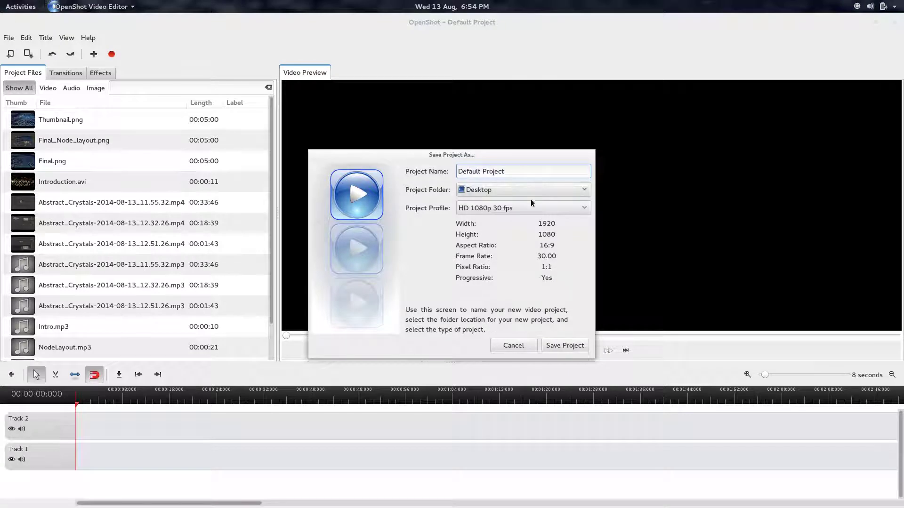
left_click(531, 189)
left_click(506, 227)
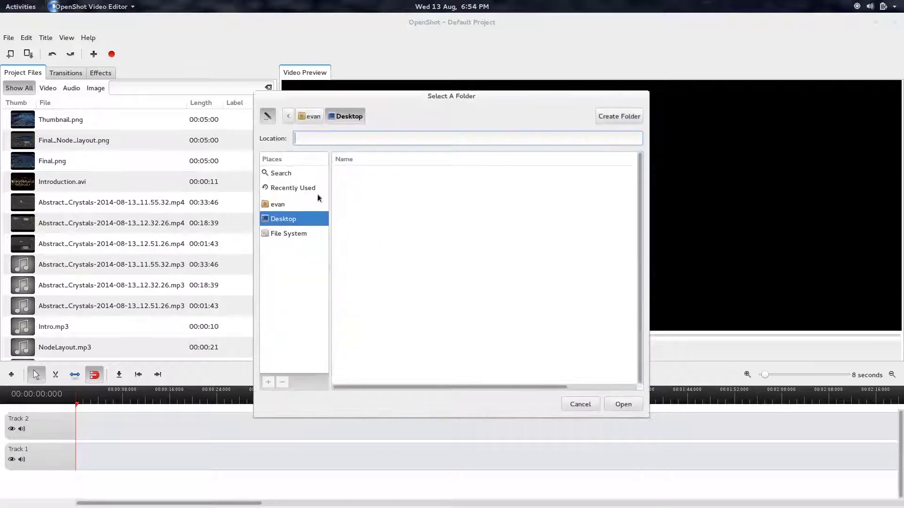
left_click(310, 116)
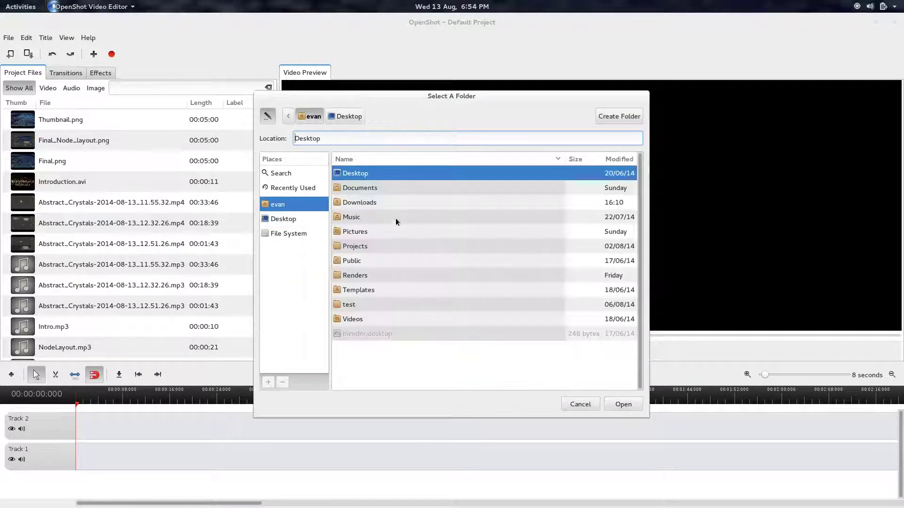
double_click(354, 275)
double_click(355, 234)
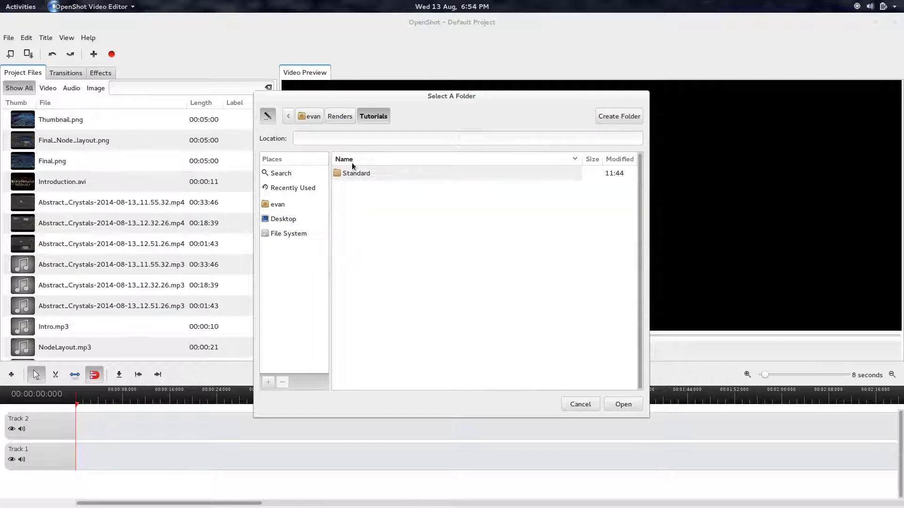
double_click(354, 173)
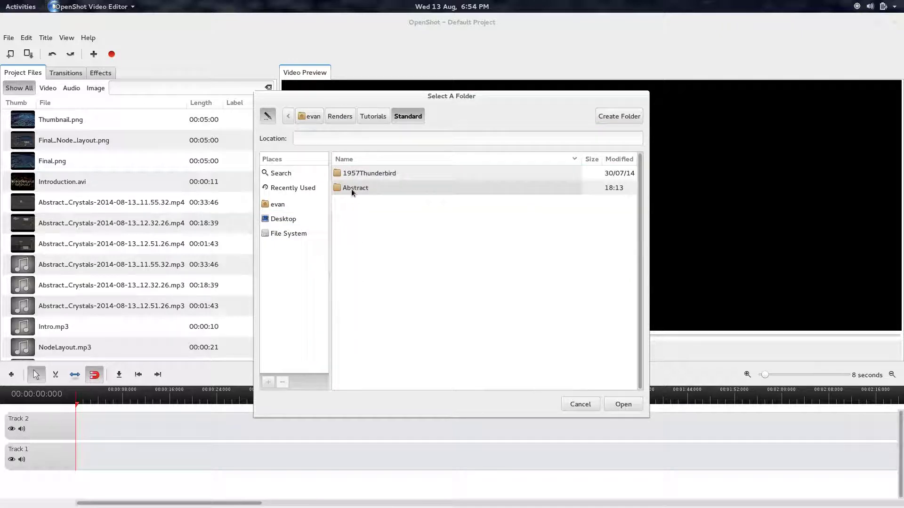
double_click(354, 188)
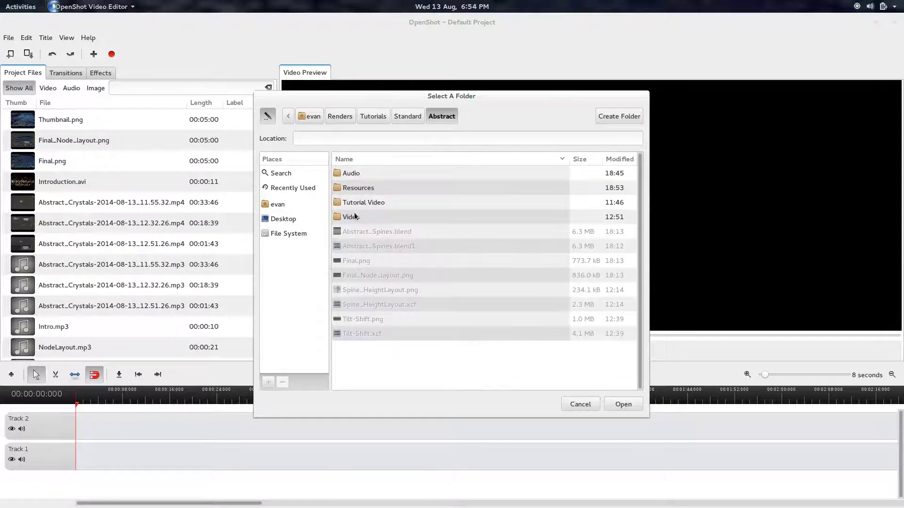
double_click(360, 203)
left_click(623, 404)
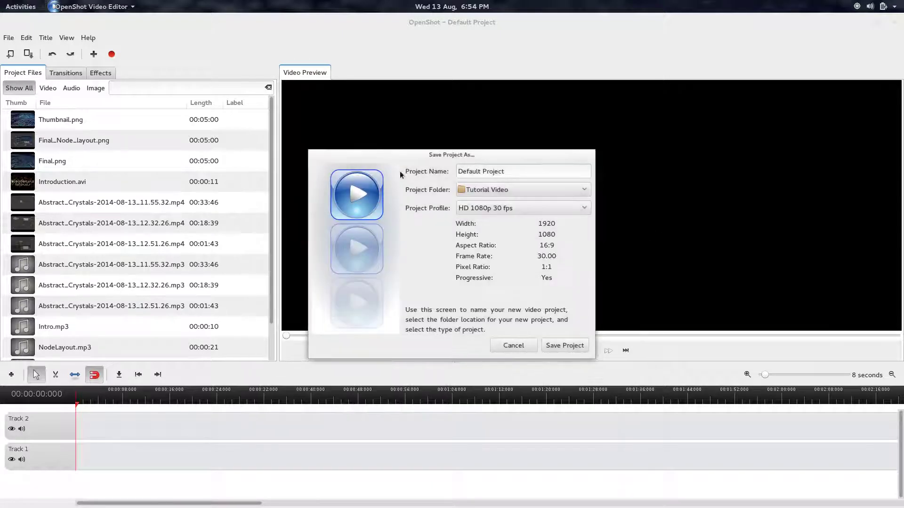
- Name the project 'Crystal Landscape' and save it
triple_click(528, 171)
key("BackSpace")
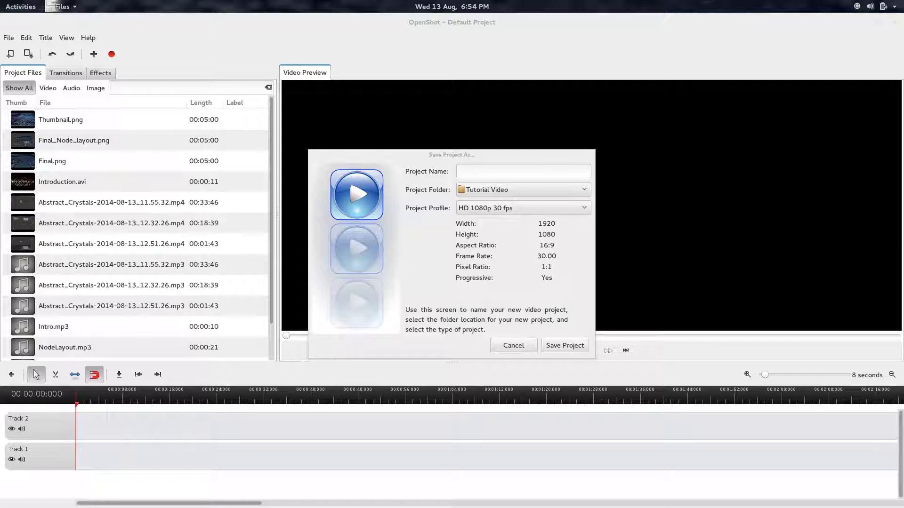
left_click(490, 174)
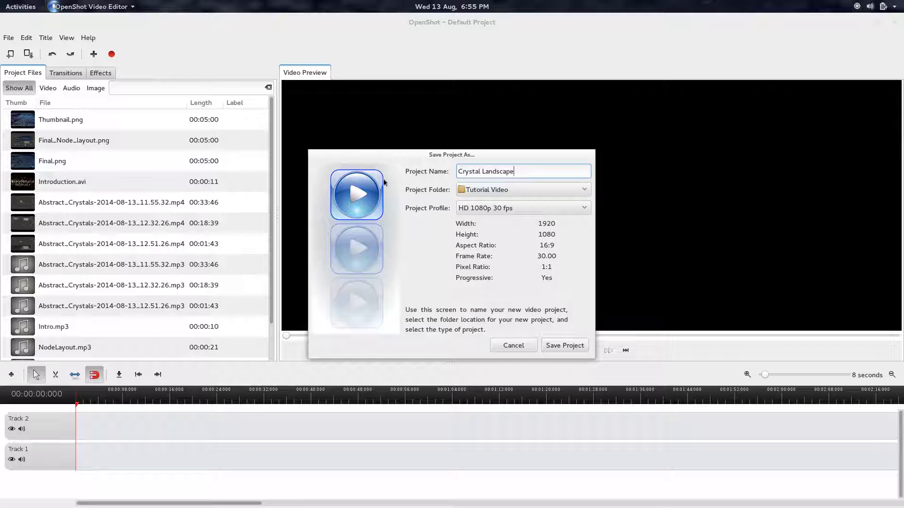
left_click(560, 345)
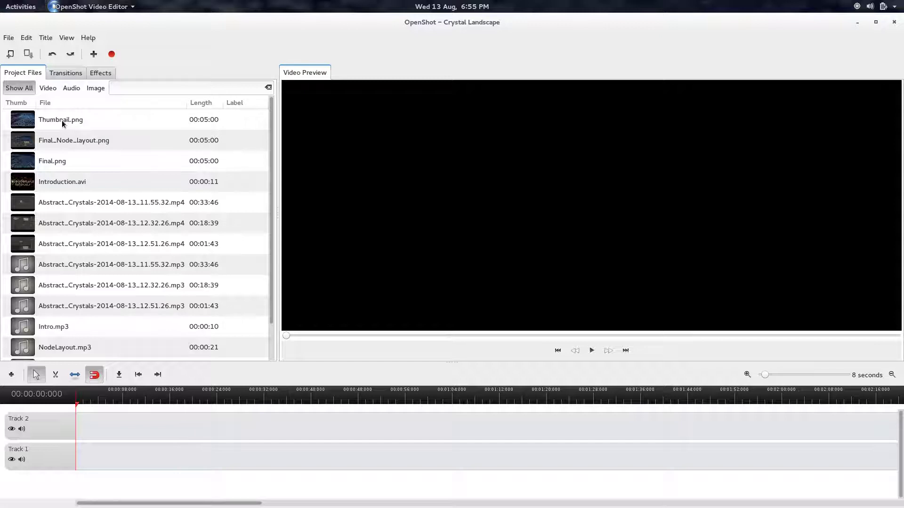
- Put Introduction.avi then Thumbnail.png on Track 2, and Intro.mp3 at the start of Track 1
left_click_drag(61, 120, 82, 426)
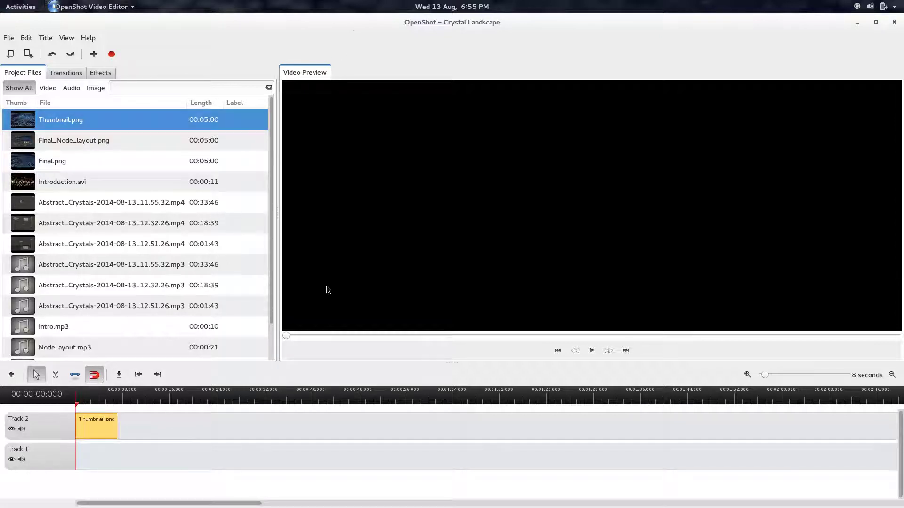
scroll(225, 275, "down", 2)
left_click_drag(61, 296, 87, 456)
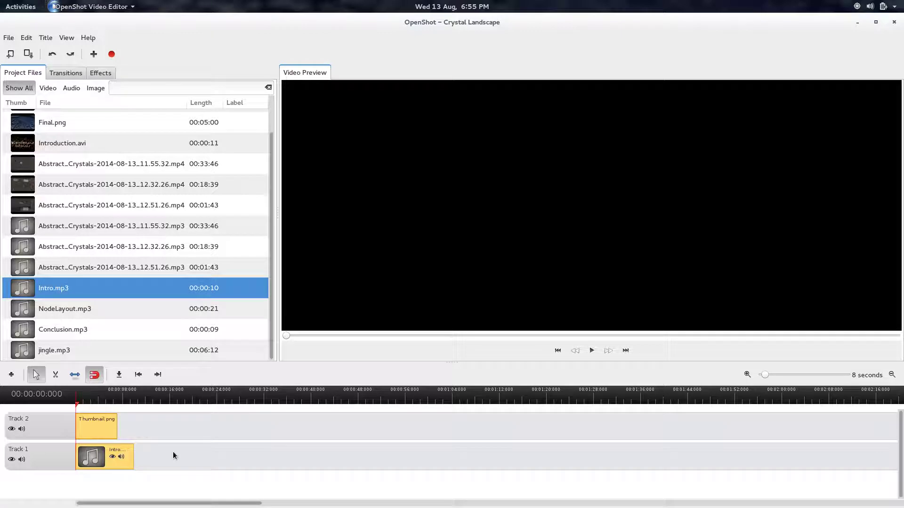
scroll(173, 451, "up", 1)
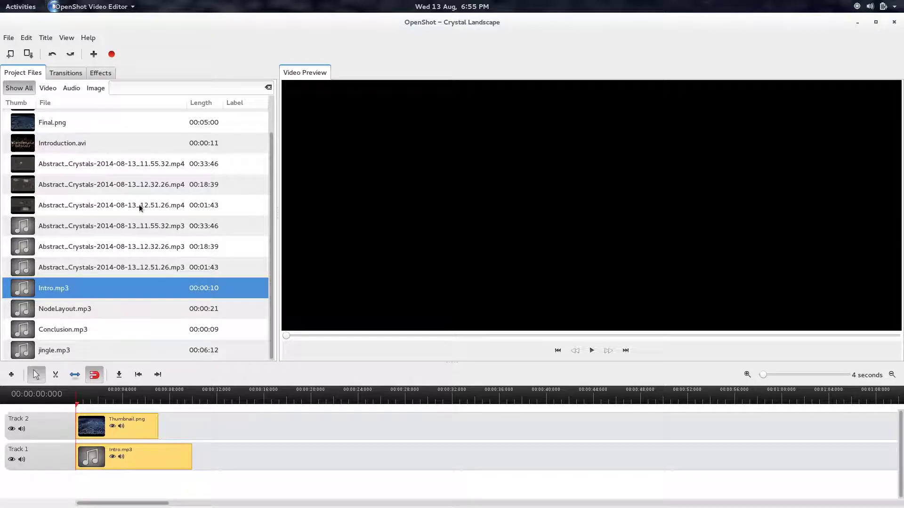
left_click_drag(137, 431, 200, 433)
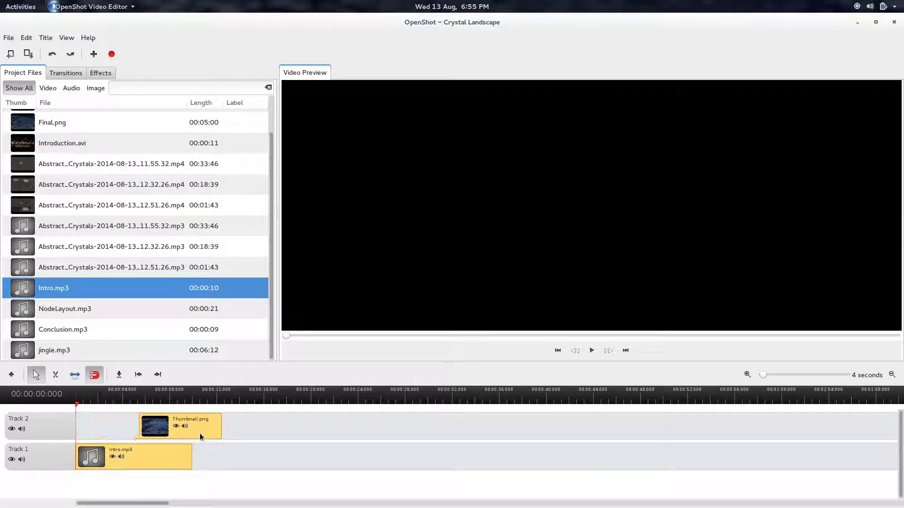
left_click_drag(69, 151, 92, 426)
left_click_drag(223, 425, 337, 429)
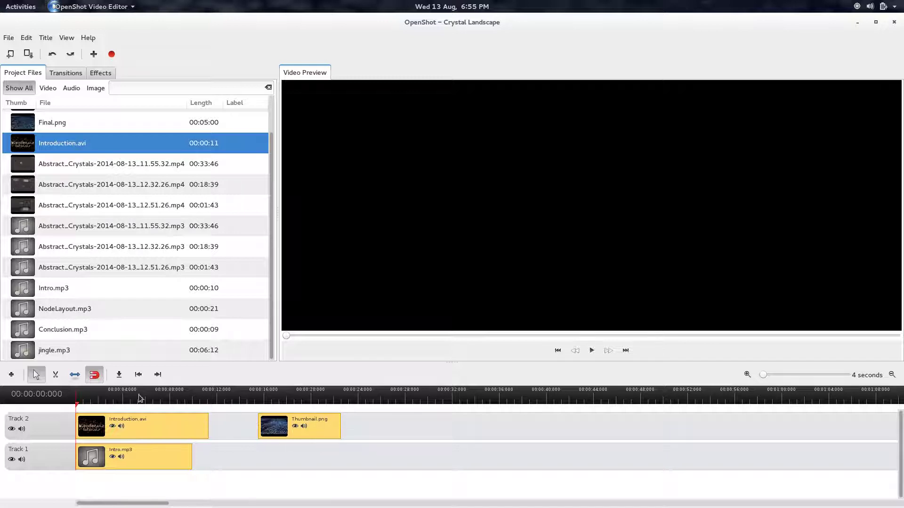
- Shorten the end of Introduction.avi with the Resize tool and briefly preview the result
left_click(75, 375)
left_click_drag(207, 431, 130, 431)
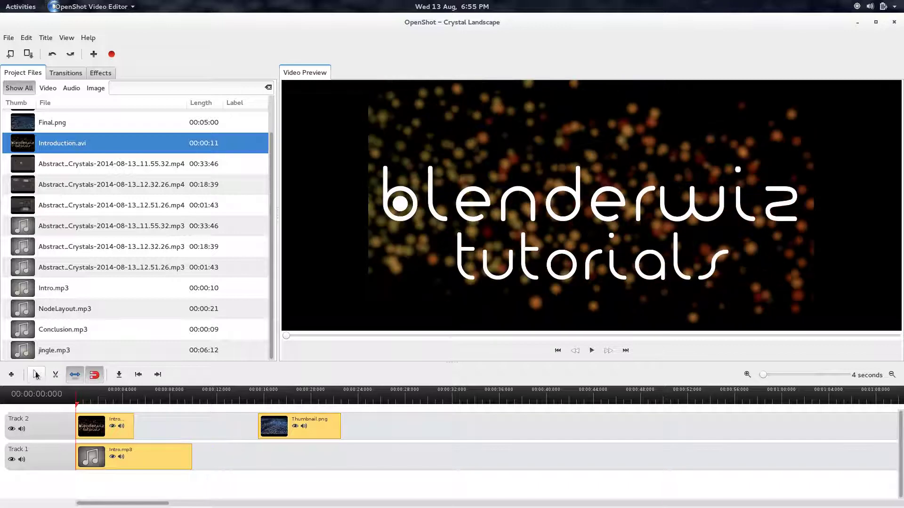
left_click(36, 375)
left_click(592, 351)
left_click(593, 351)
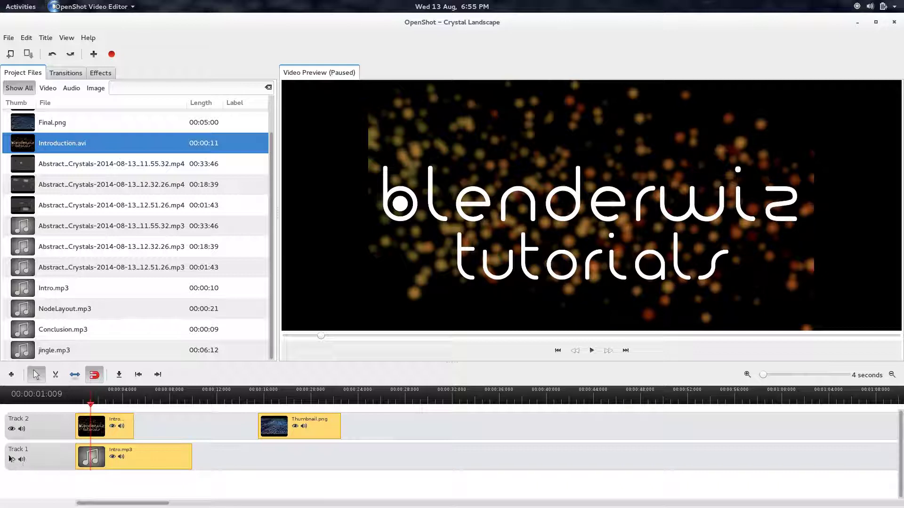
- Add a new track below Track 1 and name it Audio
right_click(47, 467)
left_click(45, 490)
right_click(45, 468)
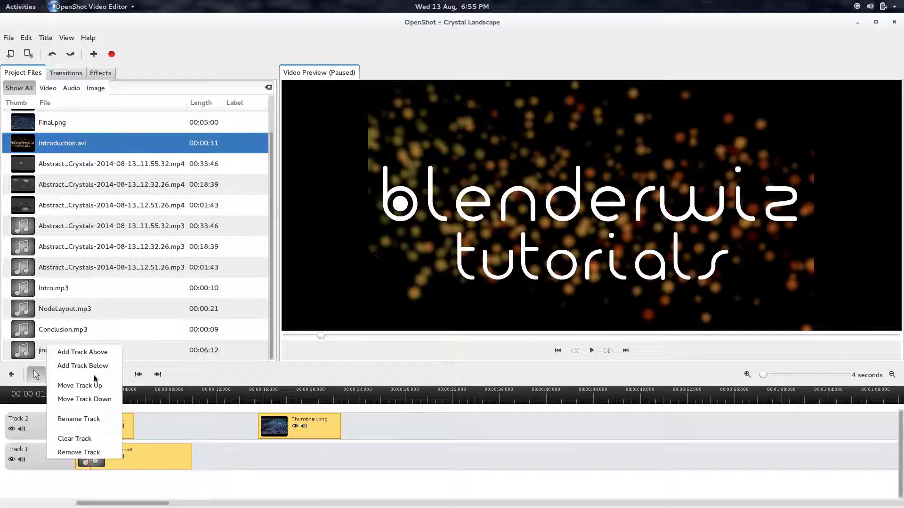
left_click(83, 366)
right_click(34, 484)
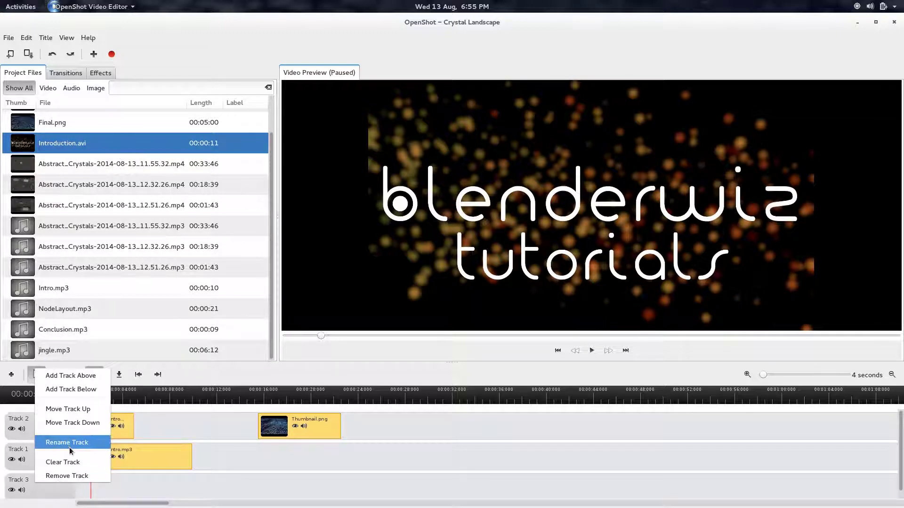
left_click(63, 443)
key("BackSpace")
type("Audio")
left_click(464, 280)
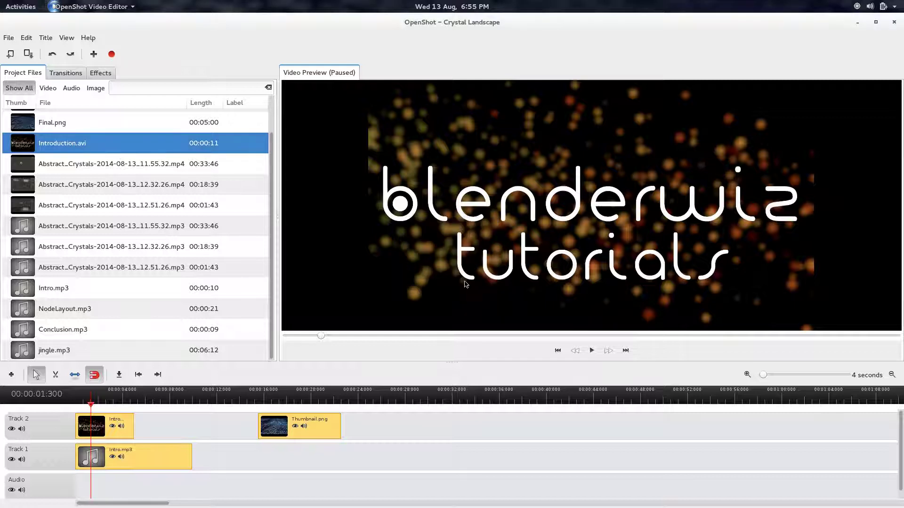
- Rename Track 1 to Vocal and Track 2 to Video
right_click(67, 466)
left_click(70, 438)
type("Vocal")
key("Return")
right_click(65, 420)
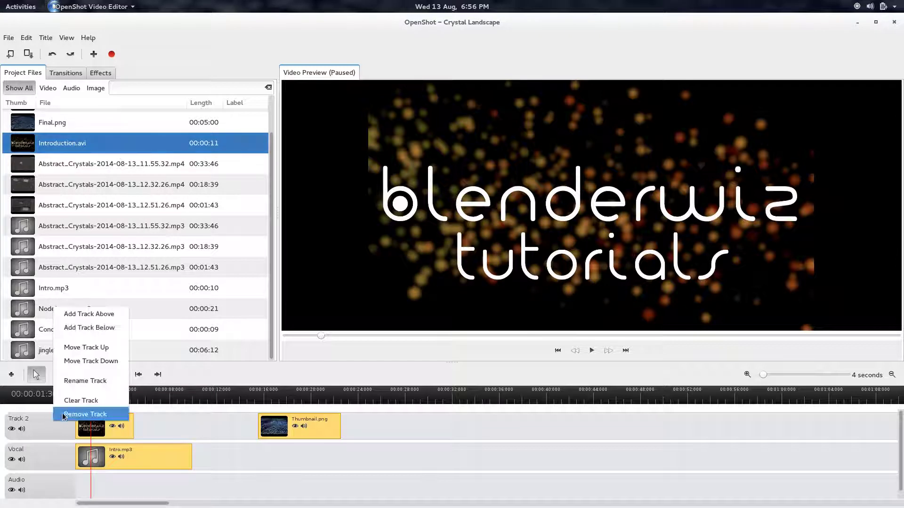
left_click(85, 381)
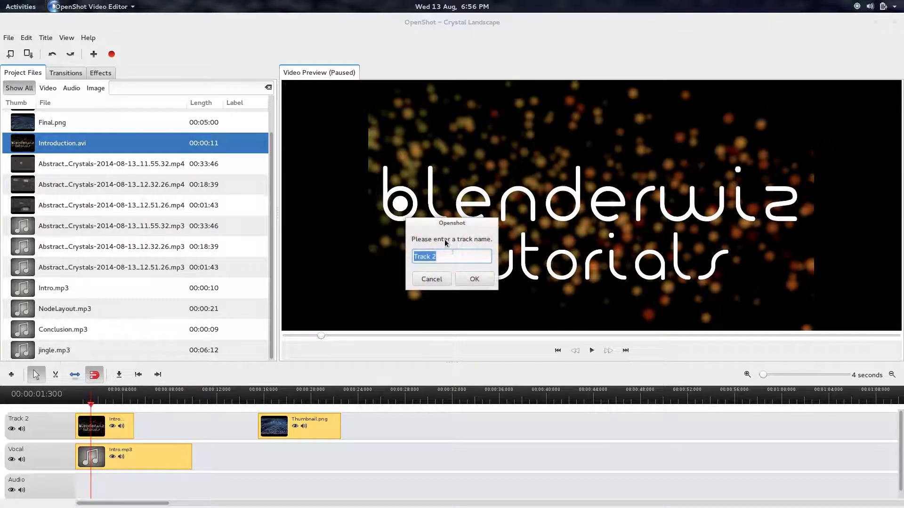
type("Video")
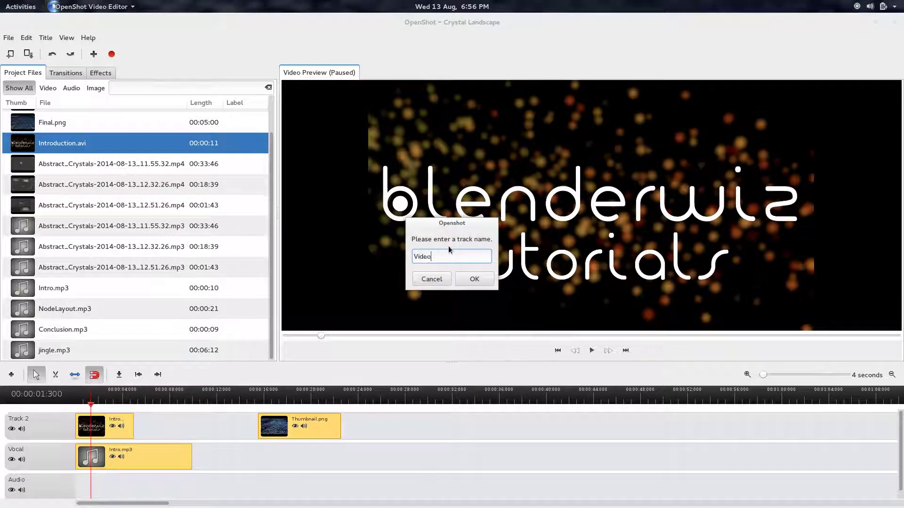
key("Return")
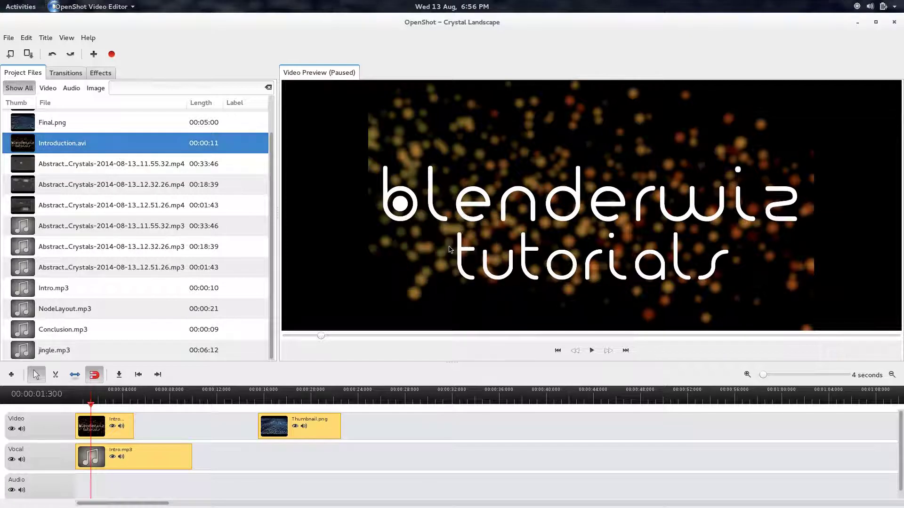
- Hide the Vocal and Audio tracks, mute the Video track, and preview playback
left_click(12, 460)
left_click(11, 491)
left_click(122, 427)
key("space")
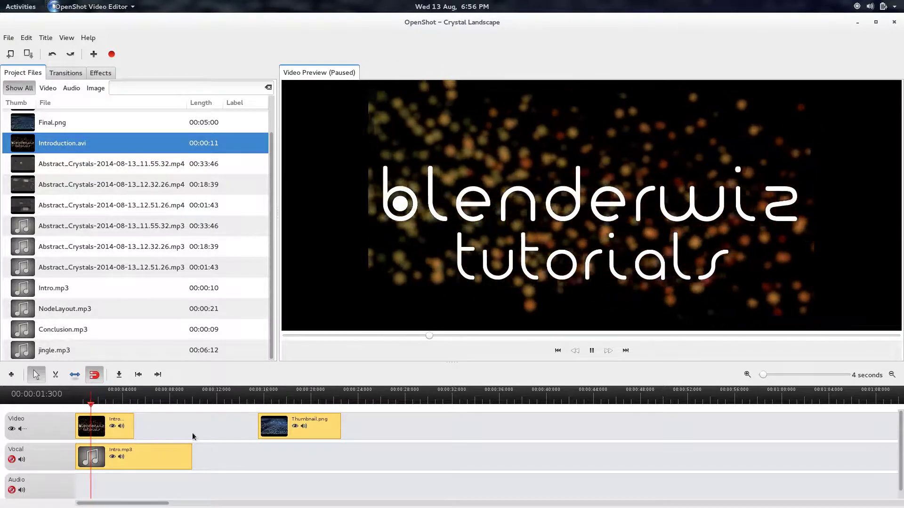
key("space")
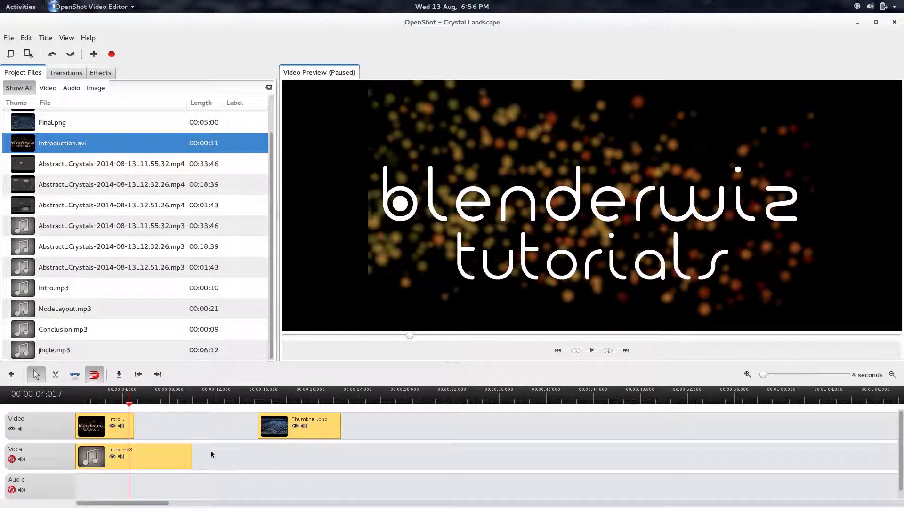
- Shorten Thumbnail.png and butt it directly against the Introduction.avi clip
left_click_drag(329, 432, 187, 428)
left_click(74, 375)
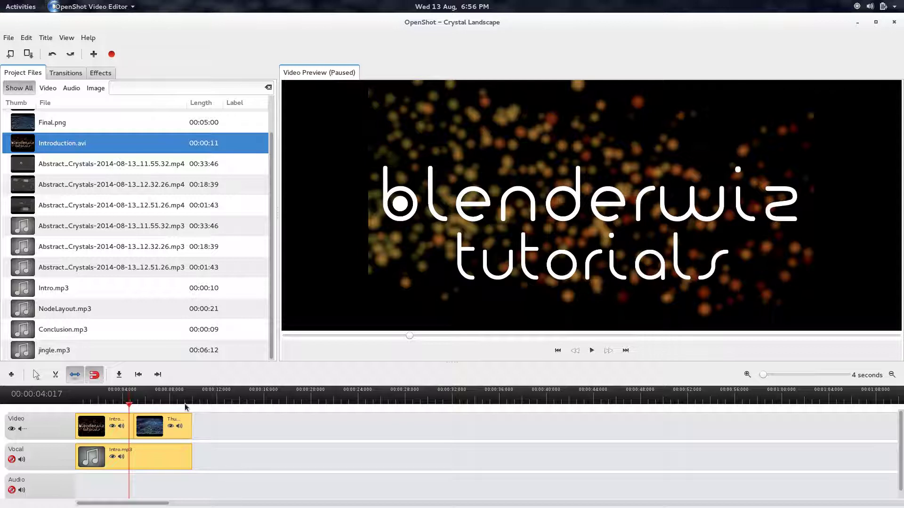
left_click(36, 374)
left_click_drag(178, 436, 292, 437)
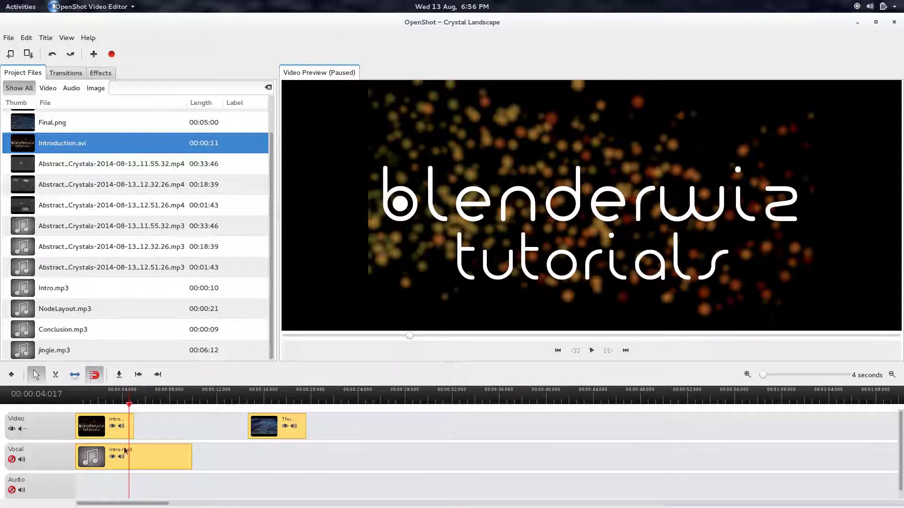
left_click_drag(263, 426, 150, 426)
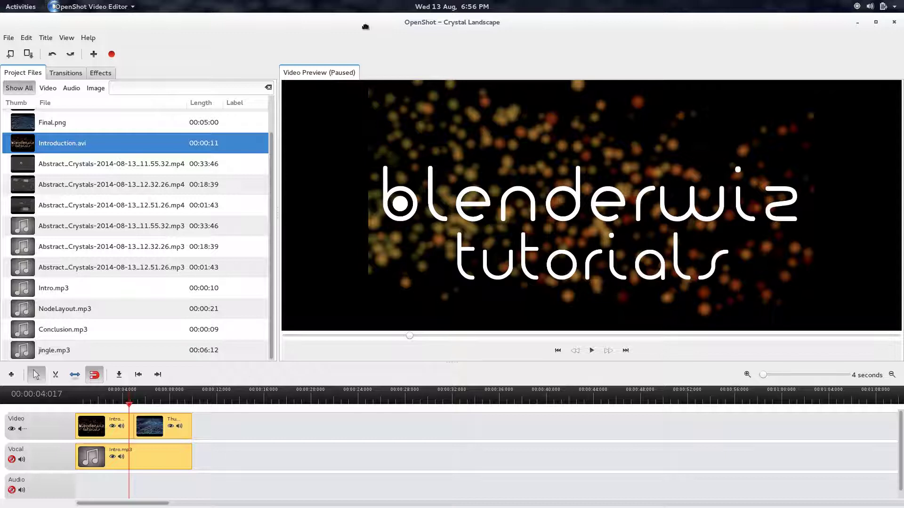
- Add the 11.55.32 Abstract_Crystals mp4 after the thumbnail on Video and its mp3 on Vocal
left_click(160, 175)
left_click_drag(160, 175, 214, 432)
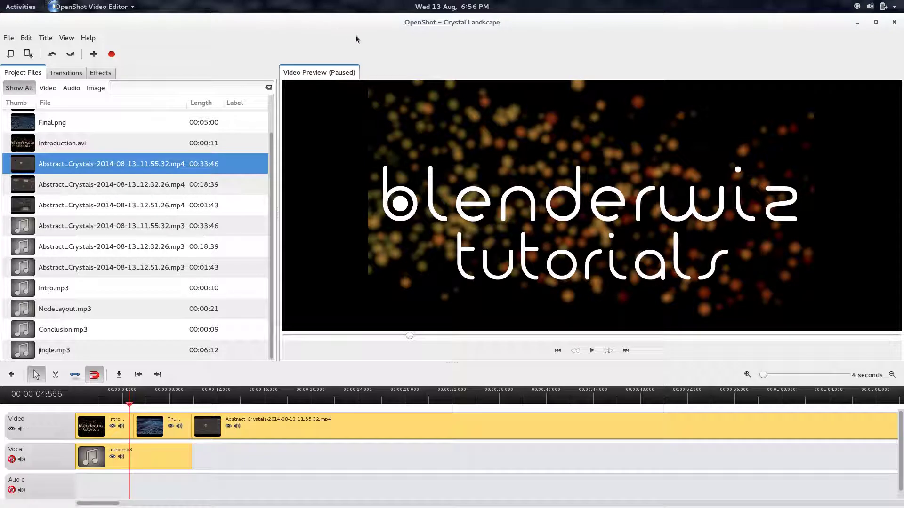
left_click_drag(84, 226, 231, 485)
left_click_drag(110, 503, 74, 492)
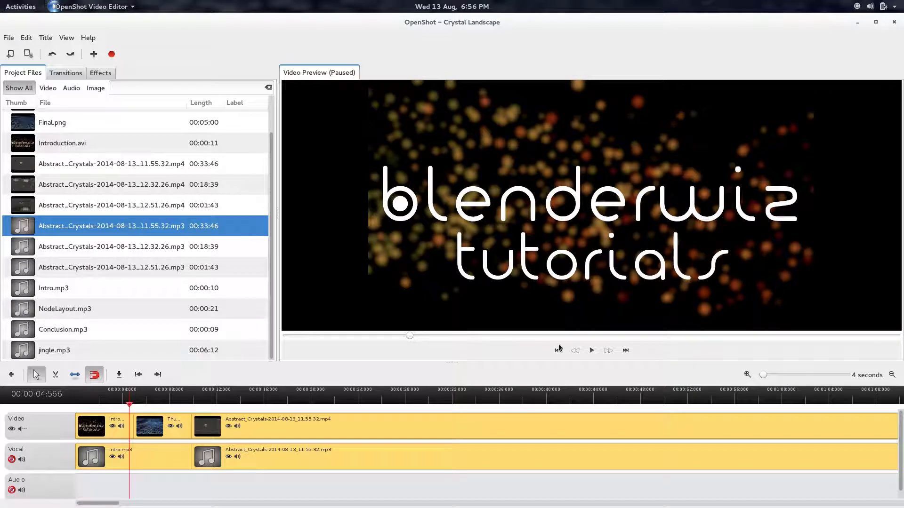
- Play and pause the preview to stop near 00:00:13, then arm the Razor tool
left_click(592, 350)
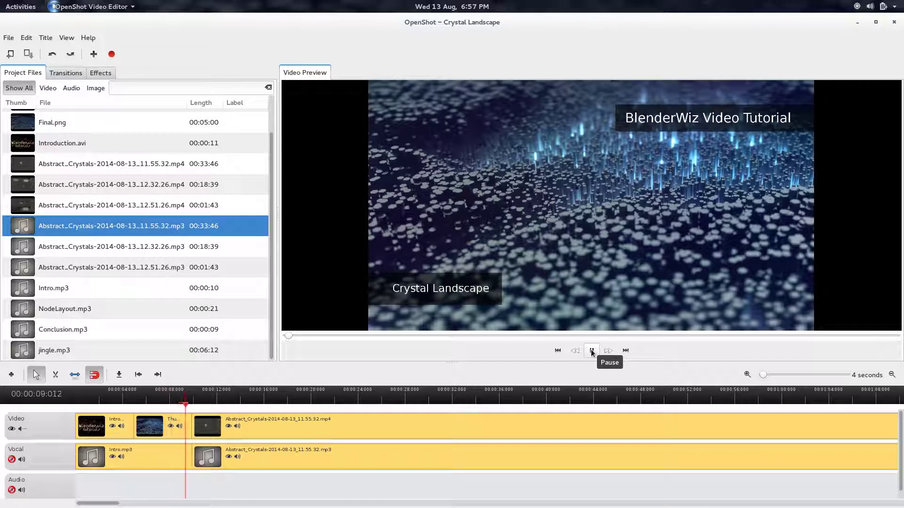
left_click(592, 350)
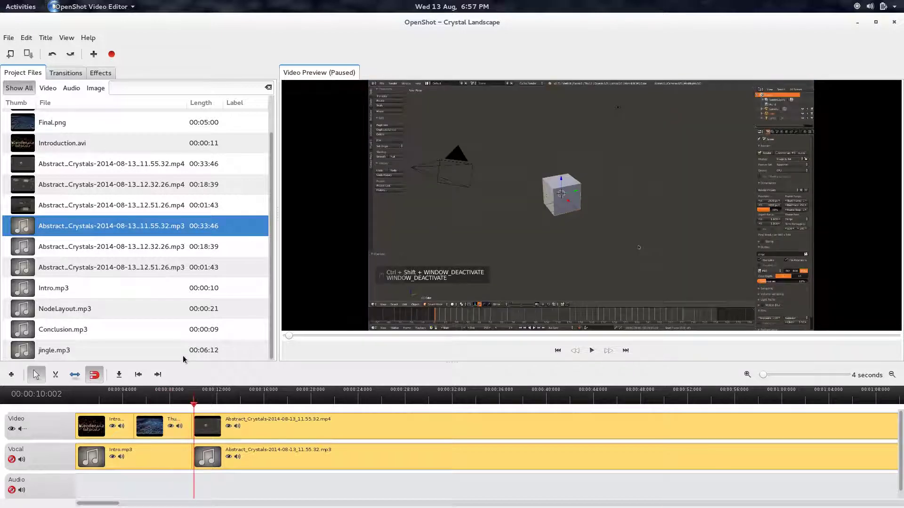
left_click(592, 351)
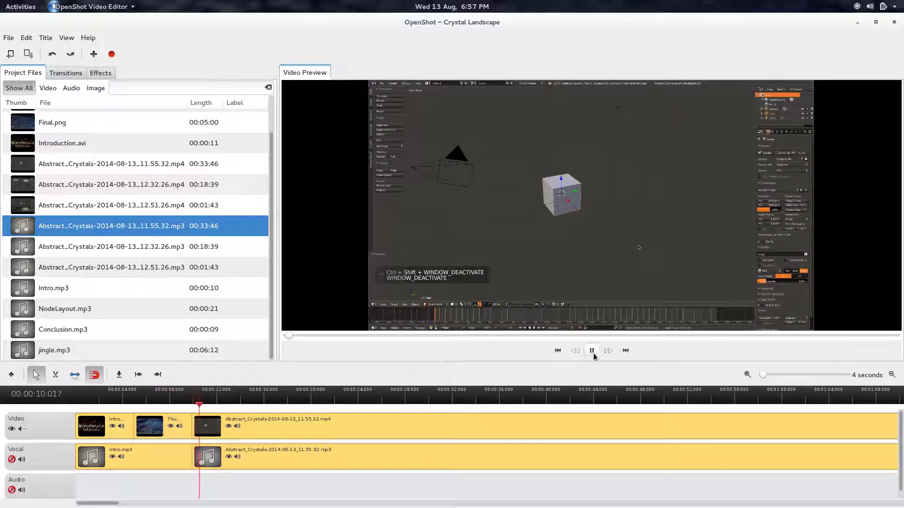
left_click(592, 350)
left_click(593, 356)
left_click(594, 356)
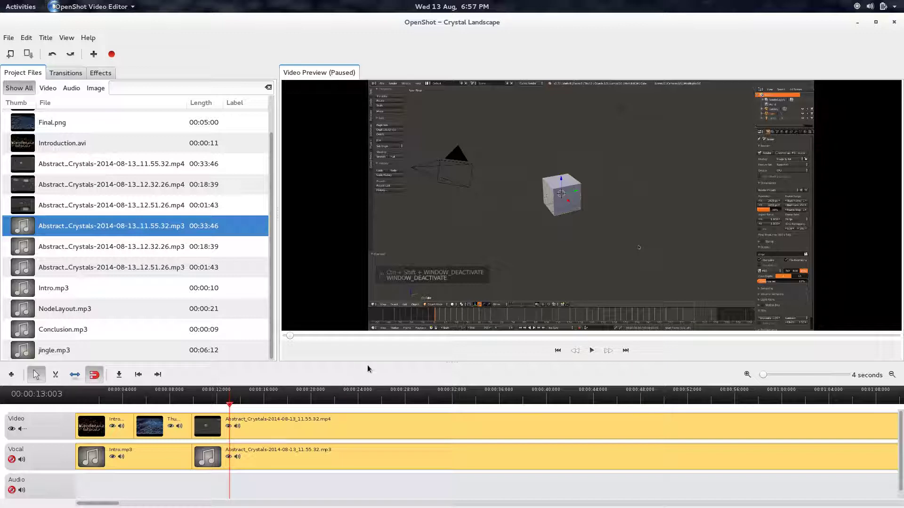
left_click(55, 374)
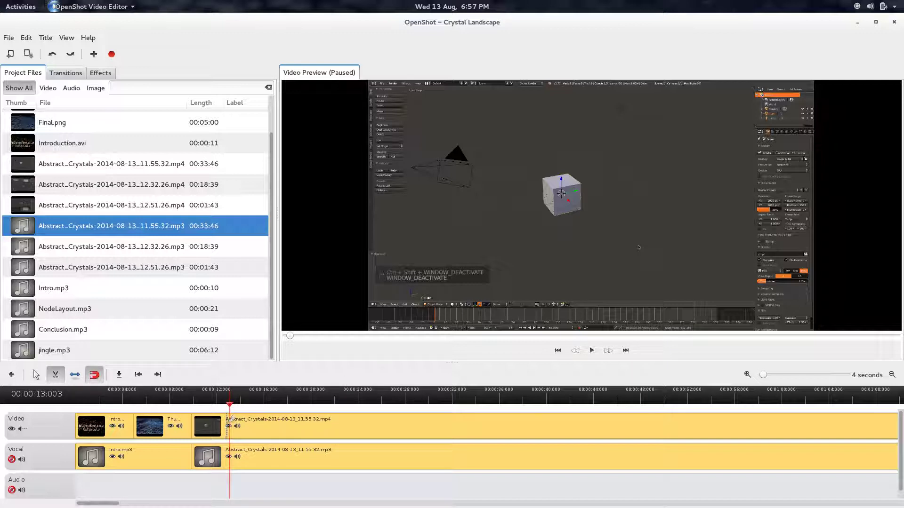
- Cut off and remove the opening of the 11.55.32 video and audio, close the gaps, and replay the join
left_click(229, 421)
left_click(230, 449)
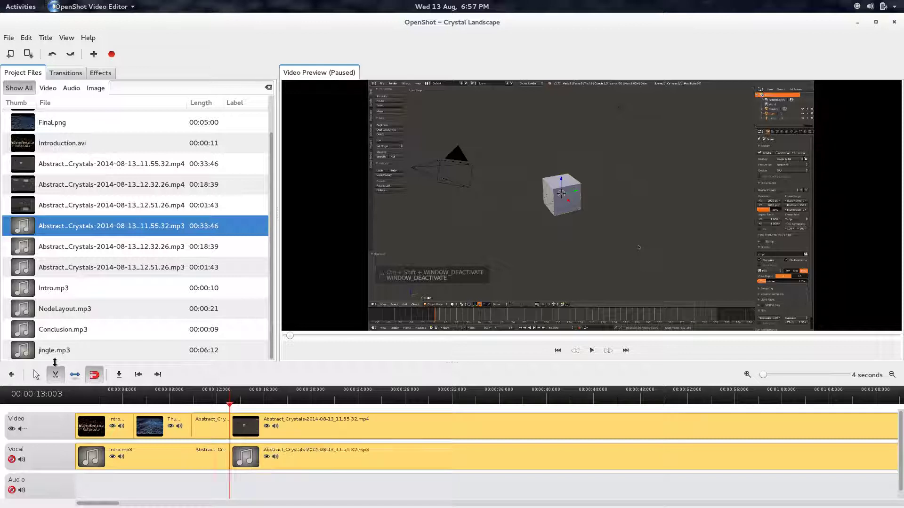
left_click(36, 374)
right_click(207, 427)
left_click(230, 387)
right_click(214, 455)
left_click(235, 389)
left_click_drag(280, 417, 242, 418)
left_click_drag(369, 469, 330, 469)
left_click(592, 351)
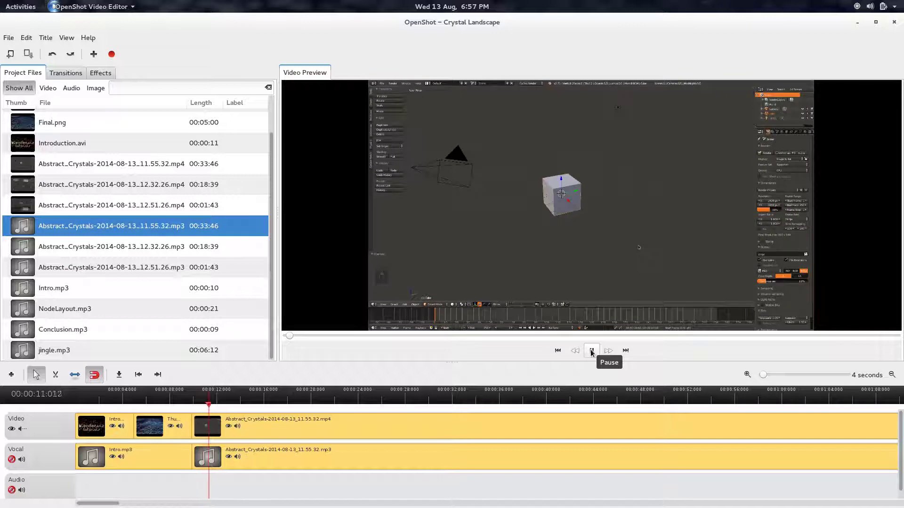
left_click(592, 351)
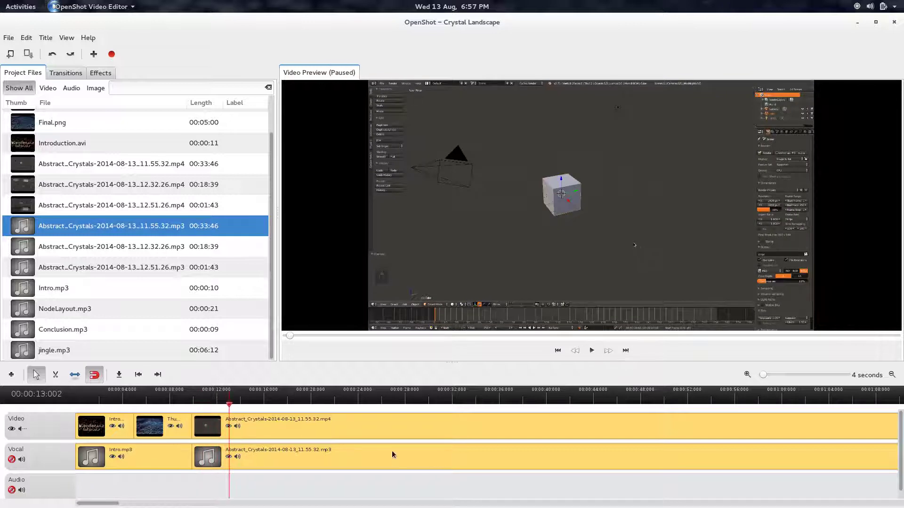
- Append the 12.32.26 Abstract_Crystals mp4 to the Video track and its mp3 to Vocal
left_click_drag(123, 507, 901, 506)
scroll(710, 434, "down", 1)
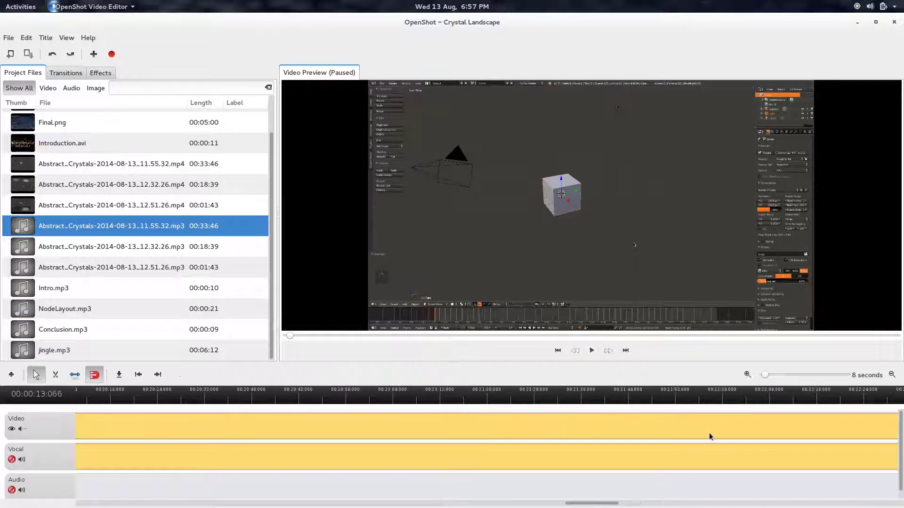
left_click_drag(589, 505, 875, 505)
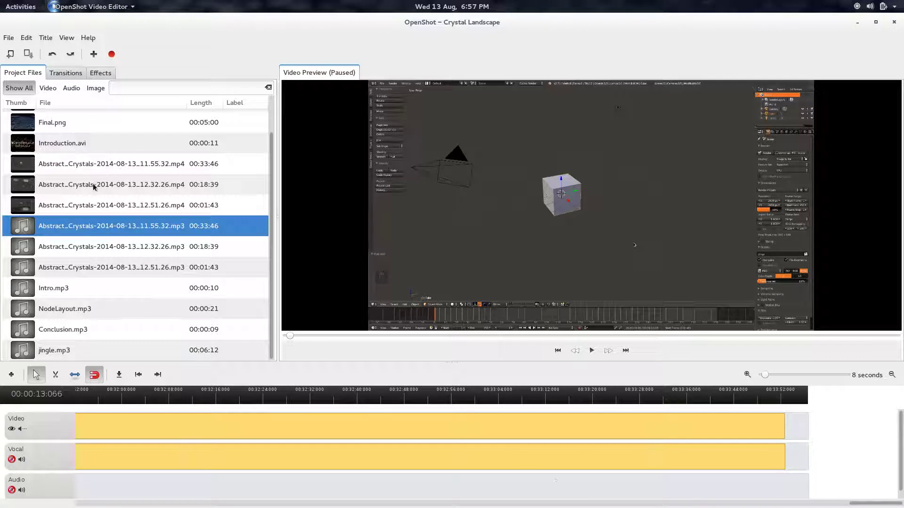
left_click_drag(92, 191, 831, 426)
left_click_drag(729, 505, 748, 505)
left_click_drag(83, 246, 465, 456)
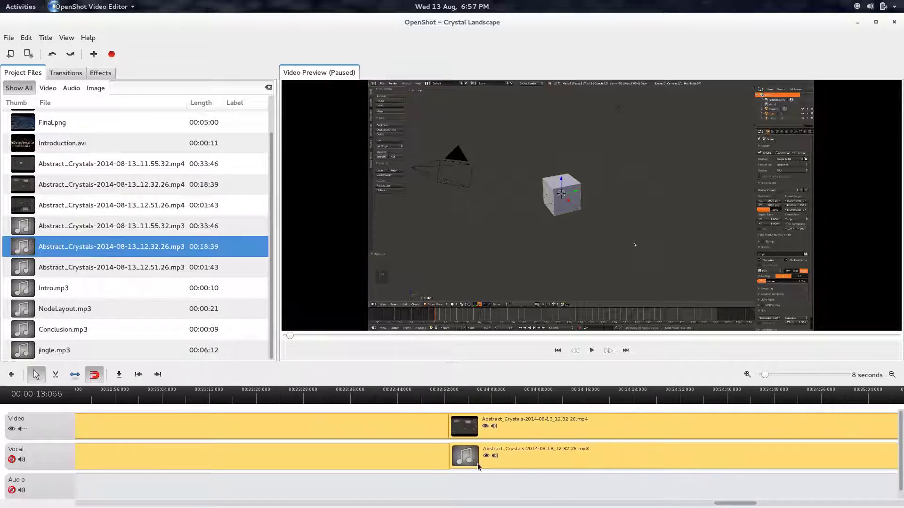
- Reopen the Crystal Landscape project and scroll across its assembled timeline
key("ctrl+q")
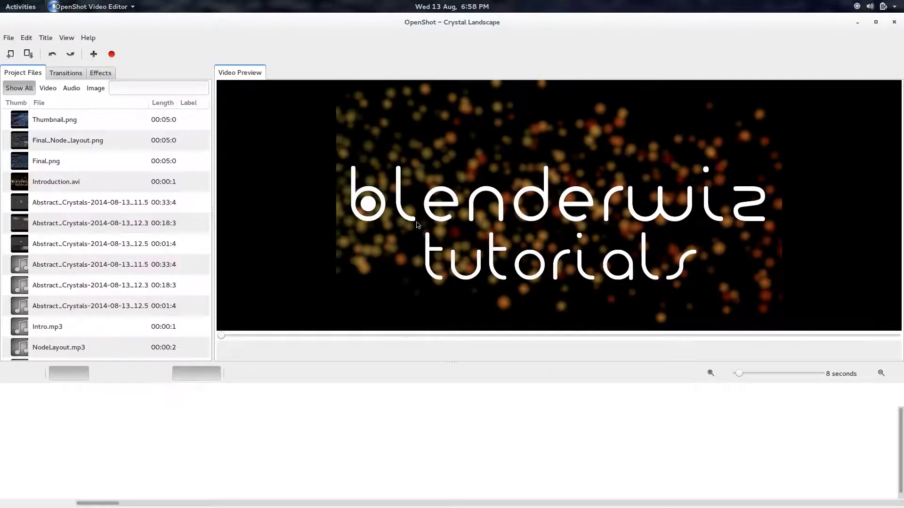
left_click(184, 503)
left_click_drag(183, 504, 754, 506)
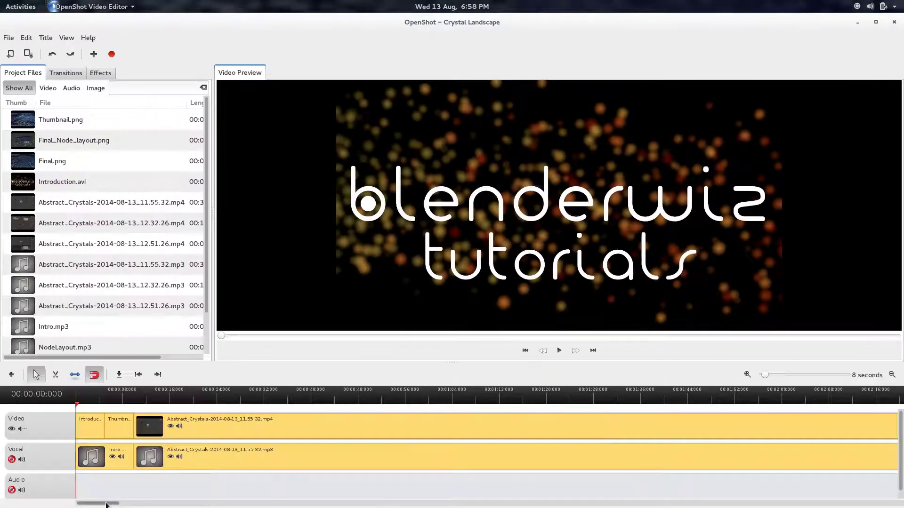
- Play back the join into the 12.32.26 clip from just before it starts
left_click_drag(105, 503, 734, 507)
left_click(456, 401)
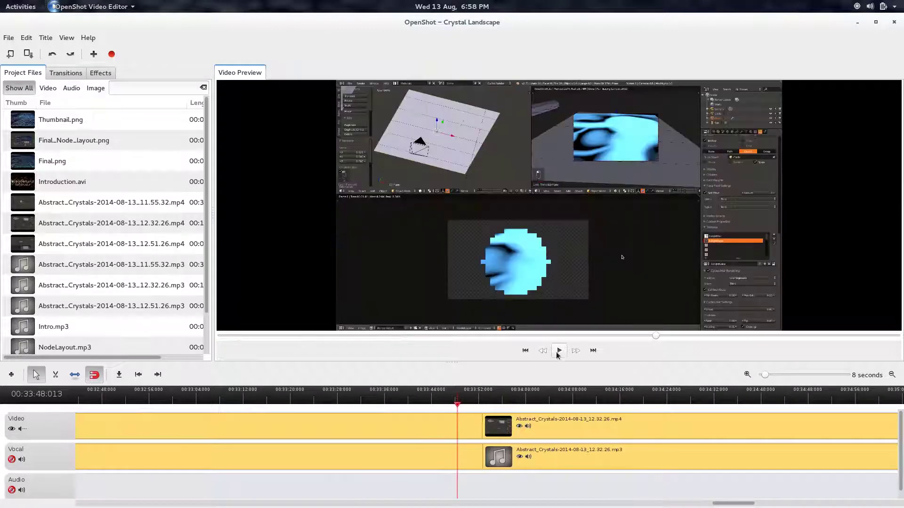
left_click(559, 351)
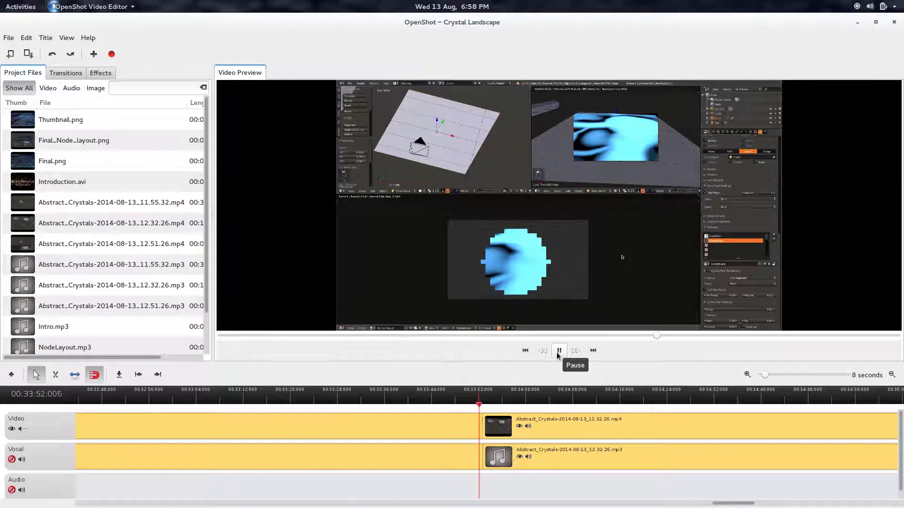
left_click(559, 353)
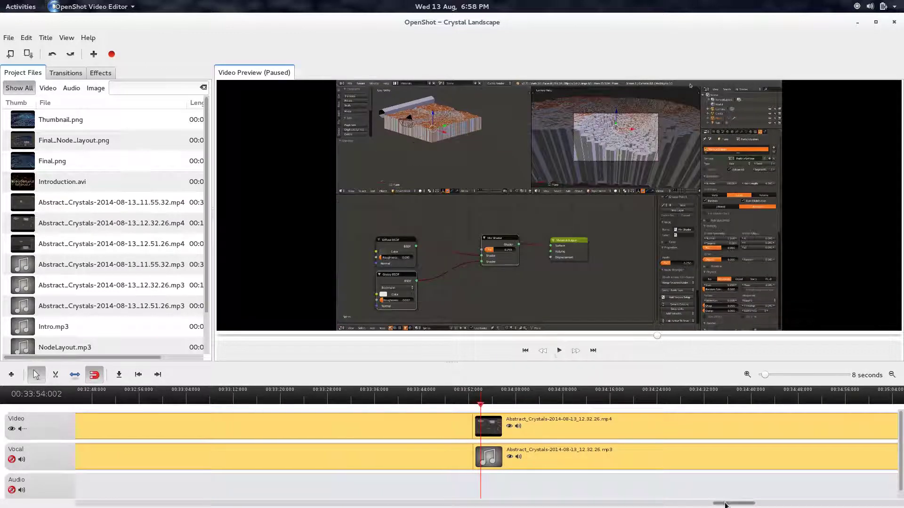
- Append the 12.51.26 Abstract_Crystals mp4 to the end of Video and its mp3 to Vocal
left_click_drag(734, 503, 868, 503)
scroll(652, 441, "down", 2)
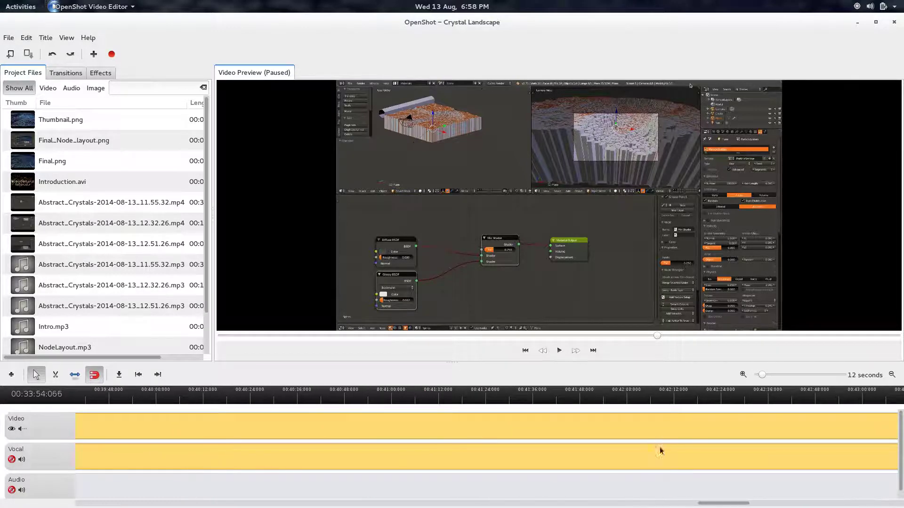
left_click_drag(743, 504, 896, 499)
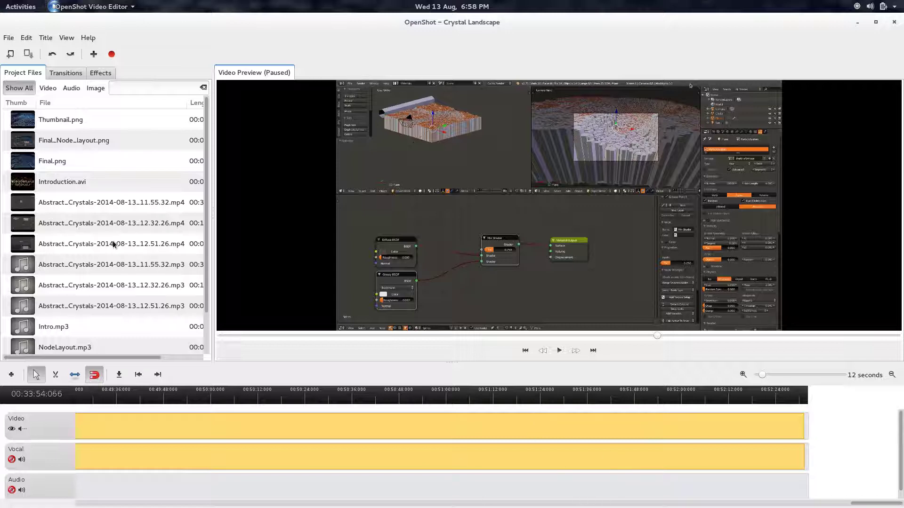
left_click_drag(100, 250, 824, 435)
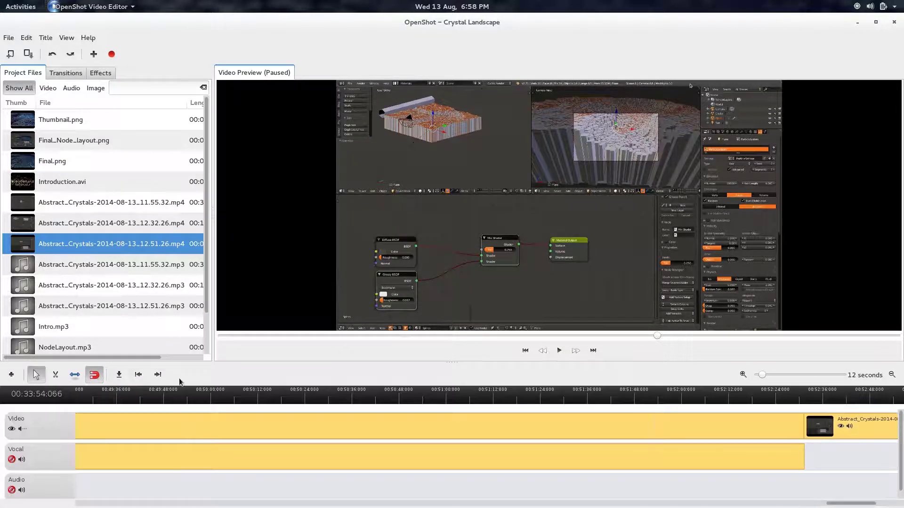
left_click_drag(86, 306, 820, 457)
left_click_drag(850, 507, 869, 506)
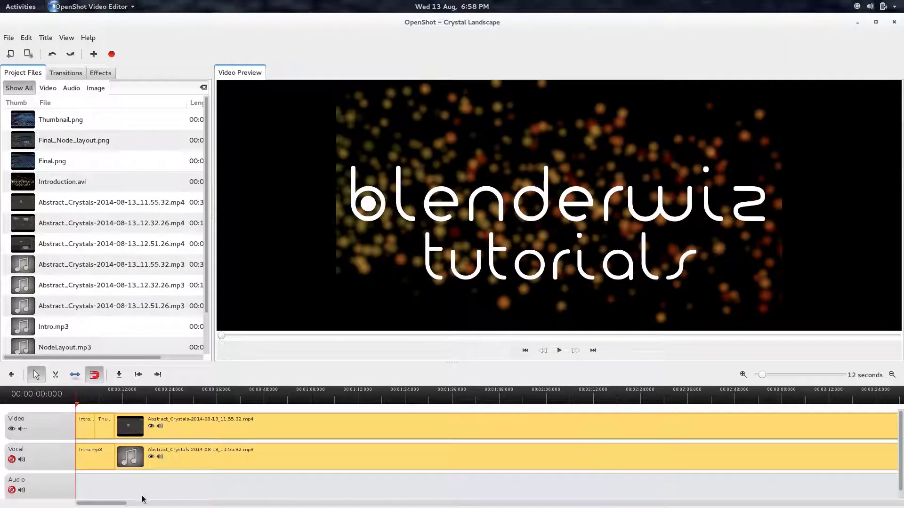
- Scroll to the timeline's end and play from just before the 12.51.26 clip
left_click_drag(123, 503, 880, 503)
left_click_drag(97, 504, 876, 503)
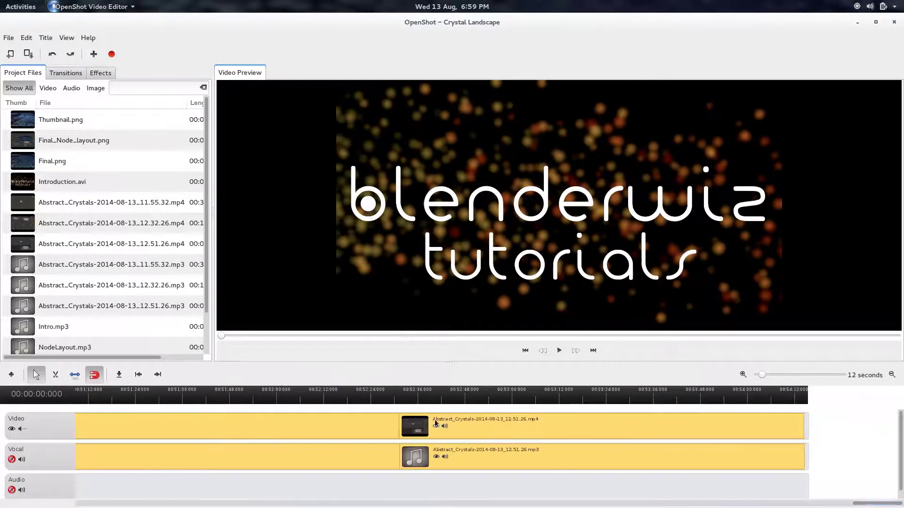
left_click_drag(399, 404, 393, 403)
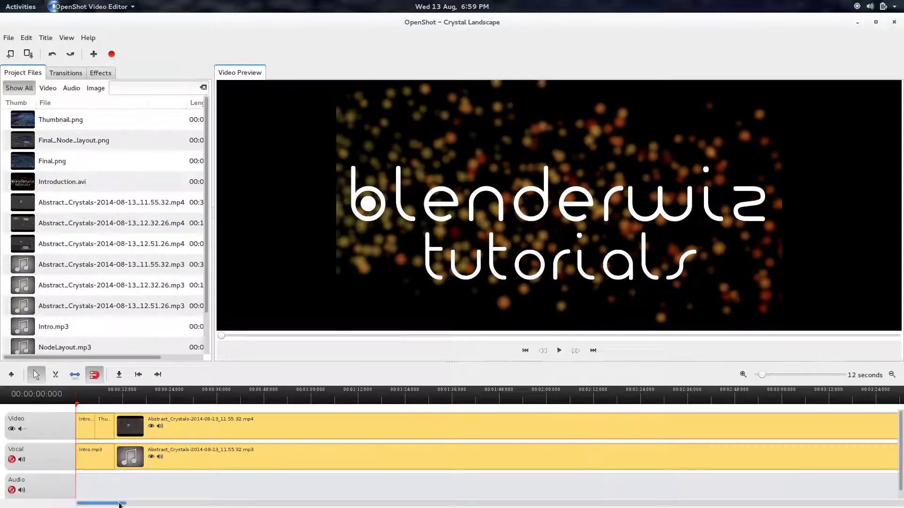
left_click(589, 504)
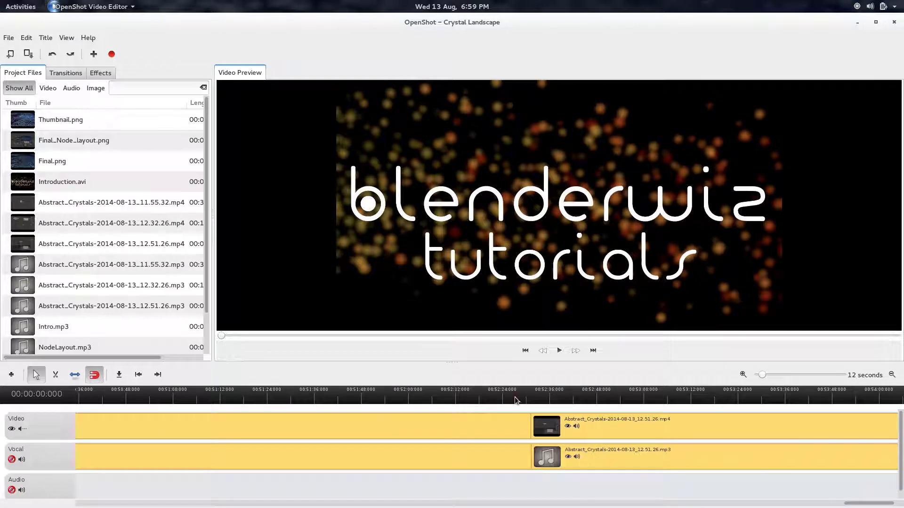
left_click(517, 400)
left_click(559, 351)
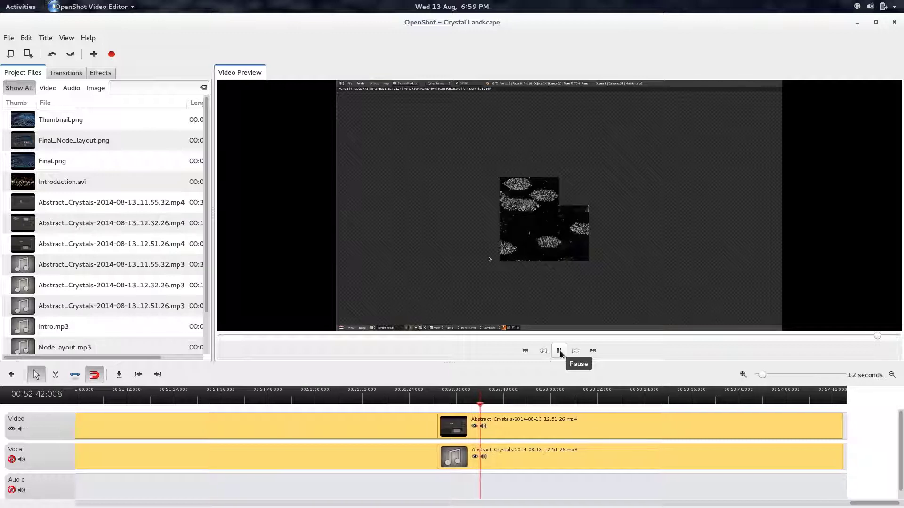
- Append Final_Node_layout.png and NodeLayout.mp3 at the track ends, stretching the image to match the audio
left_click(560, 351)
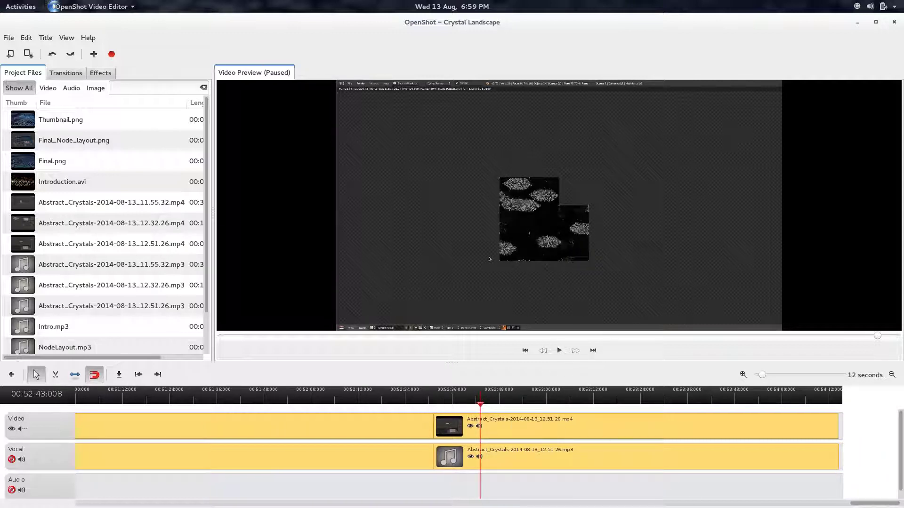
scroll(192, 240, "down", 2)
scroll(116, 232, "up", 2)
left_click_drag(80, 144, 858, 427)
scroll(130, 275, "down", 2)
left_click_drag(42, 303, 848, 473)
left_click_drag(872, 505, 879, 505)
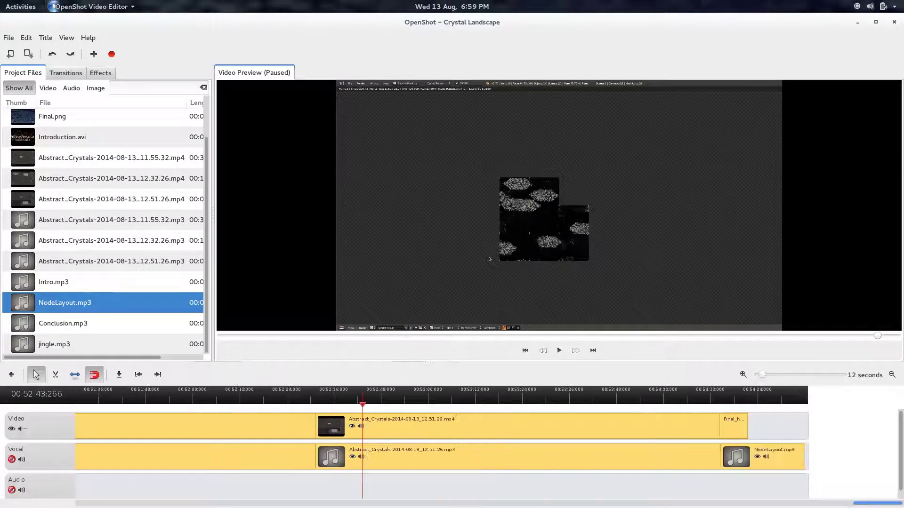
left_click(74, 374)
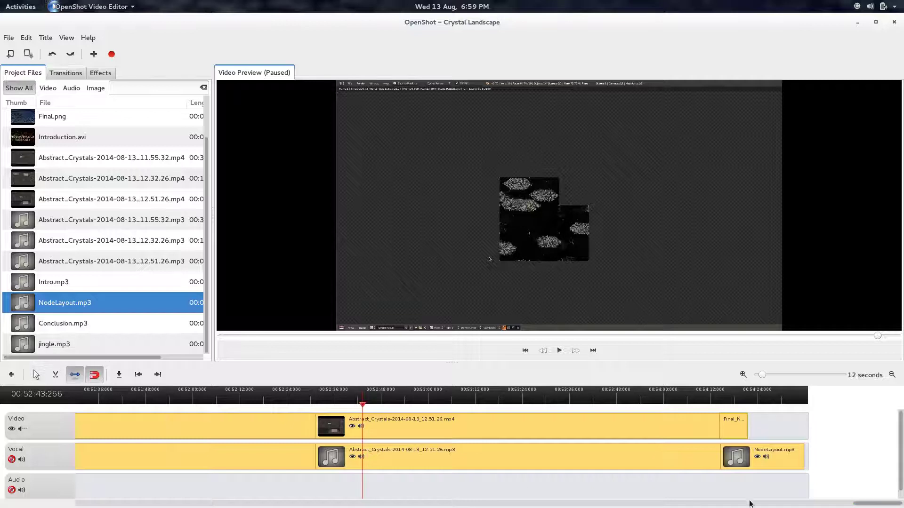
left_click_drag(747, 426, 799, 426)
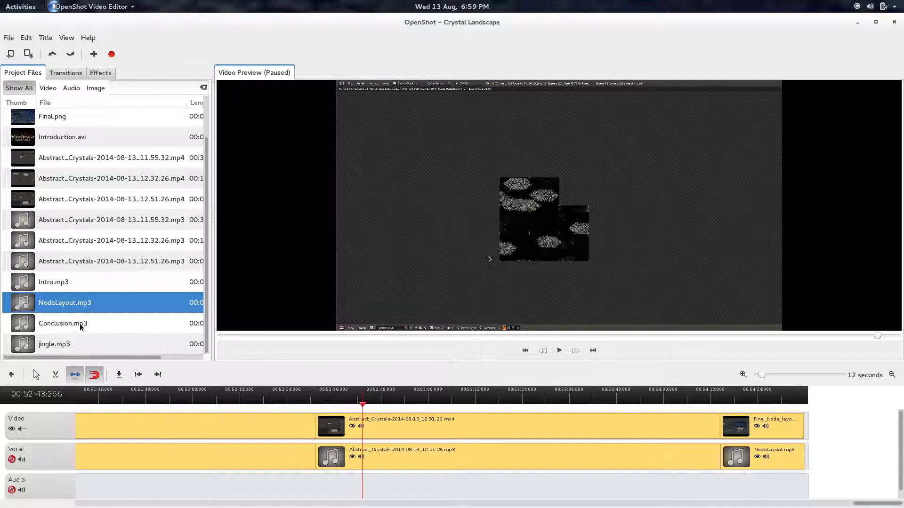
- Add Conclusion.mp3 on Vocal and Final.png on Video after them, then save the project
left_click_drag(54, 325, 821, 459)
scroll(60, 282, "up", 2)
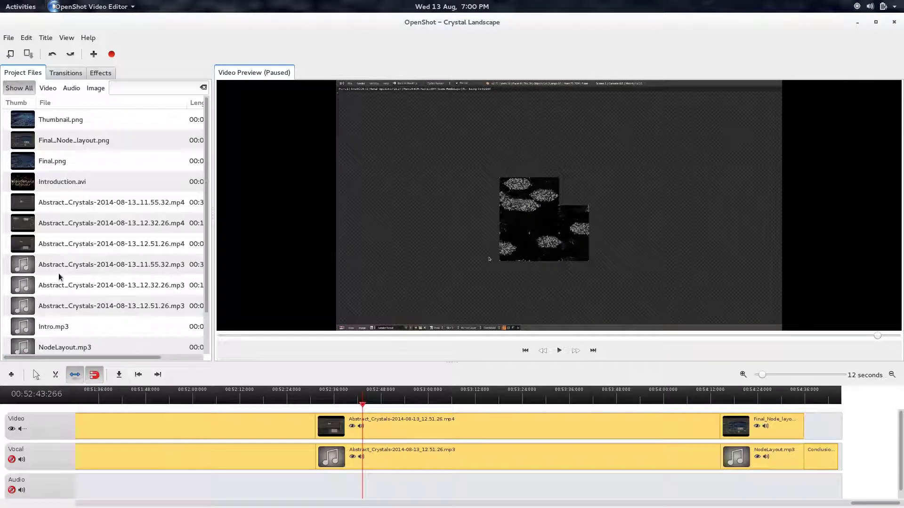
scroll(60, 277, "down", 2)
scroll(59, 277, "up", 2)
left_click_drag(55, 162, 835, 428)
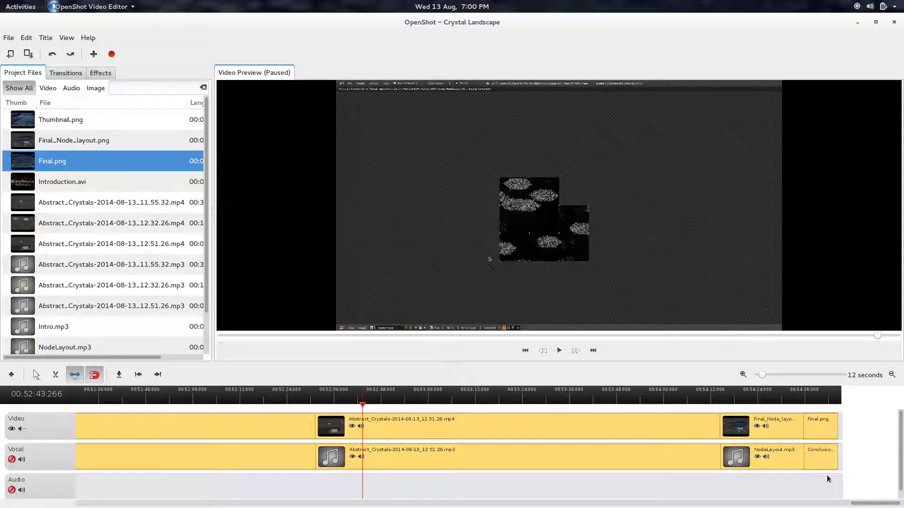
key("super+h")
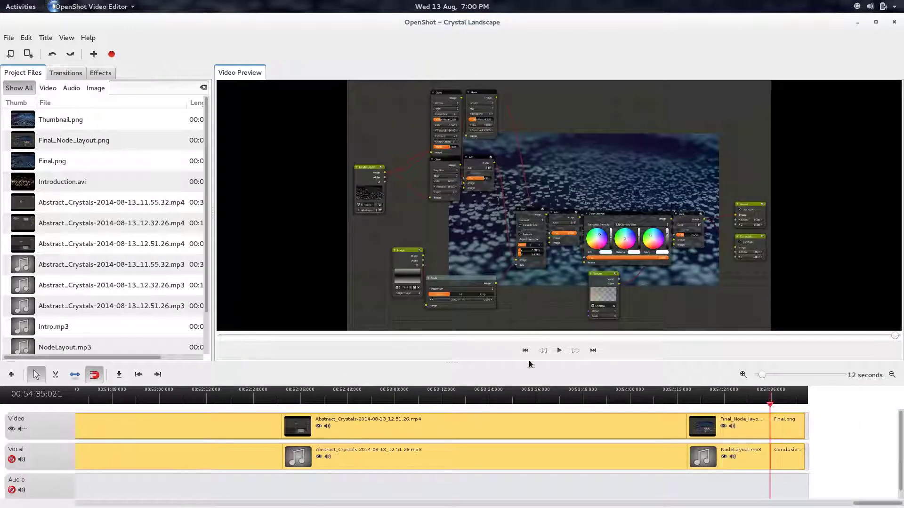
- Preview the project's ending, then scroll the timeline back to the start
left_click(559, 351)
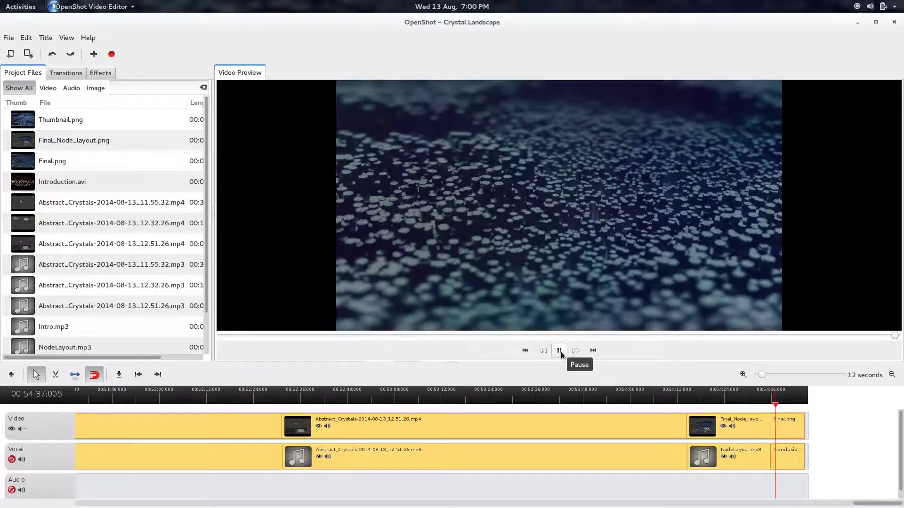
left_click(560, 350)
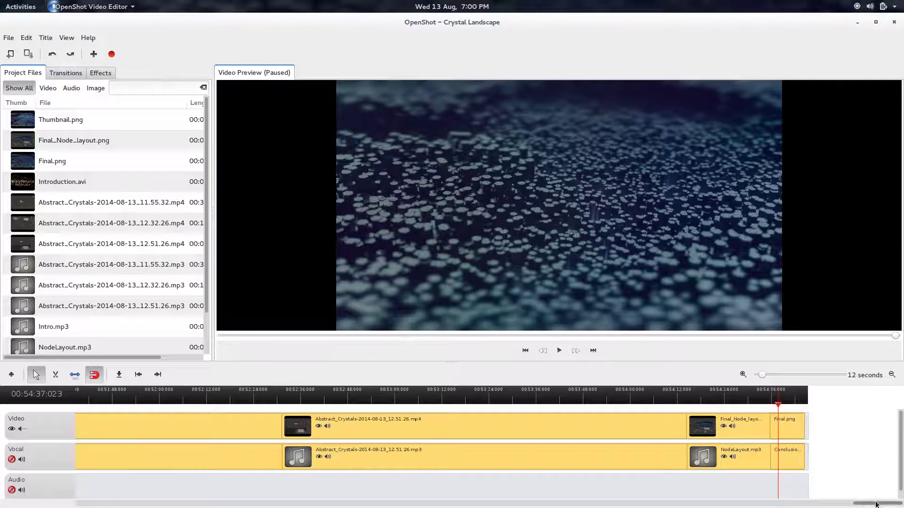
left_click_drag(876, 504, 100, 502)
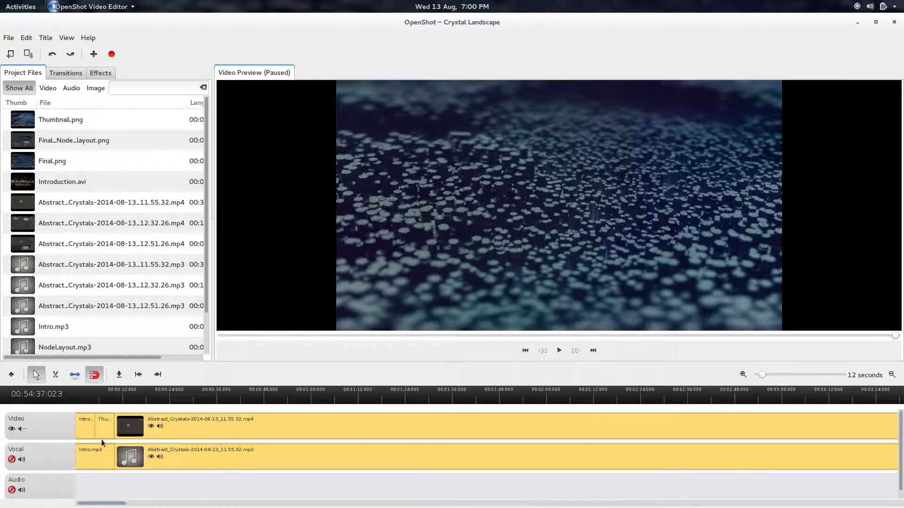
key("ctrl+q")
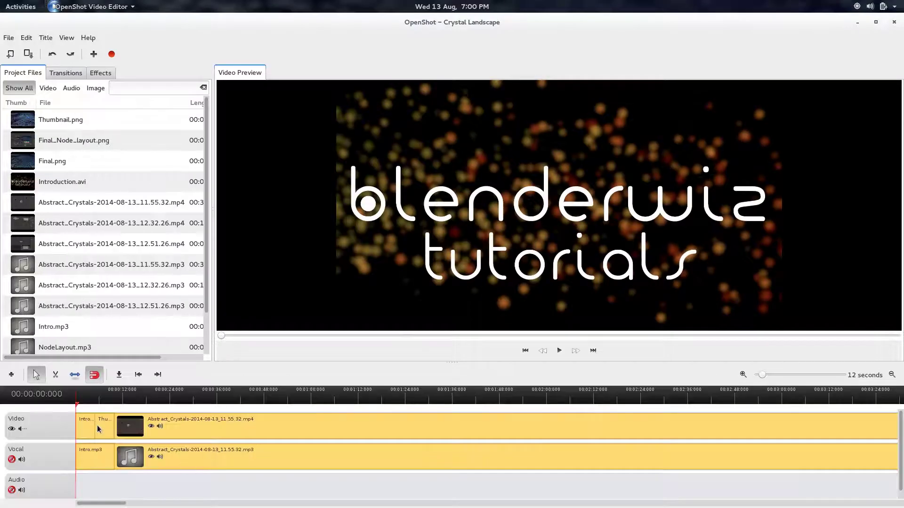
- Remove the Thumbnail clip after the intro and put Final.png in its place
right_click(97, 425)
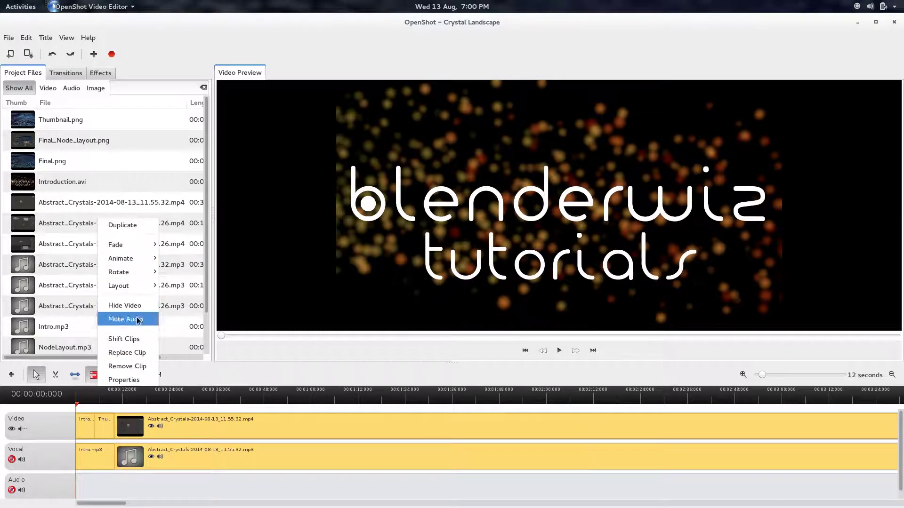
left_click(127, 366)
left_click_drag(47, 163, 113, 432)
left_click(75, 374)
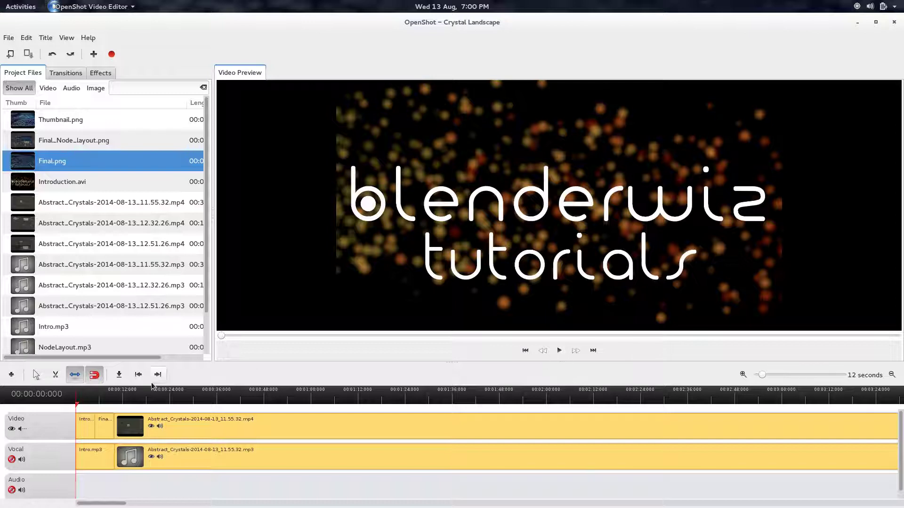
left_click(38, 376)
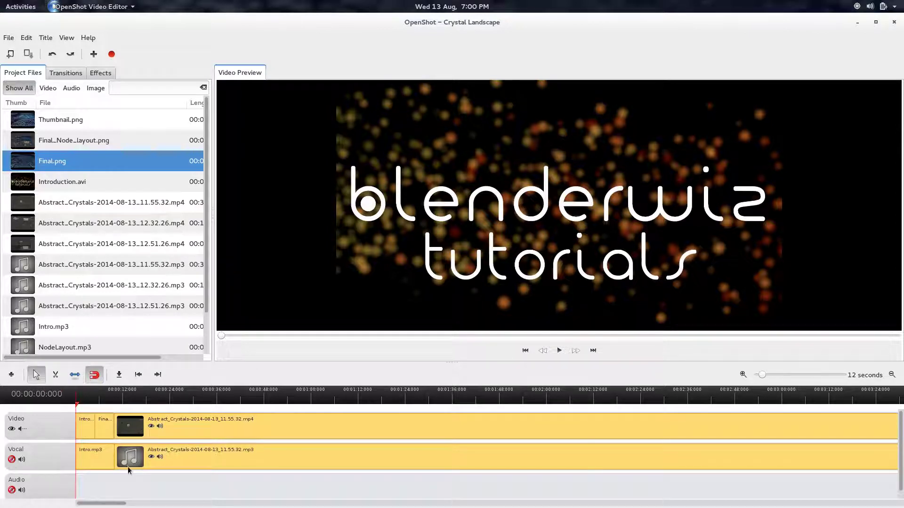
- Give the Introduction clip and the Final clip after it 2-second fades in and out
right_click(89, 427)
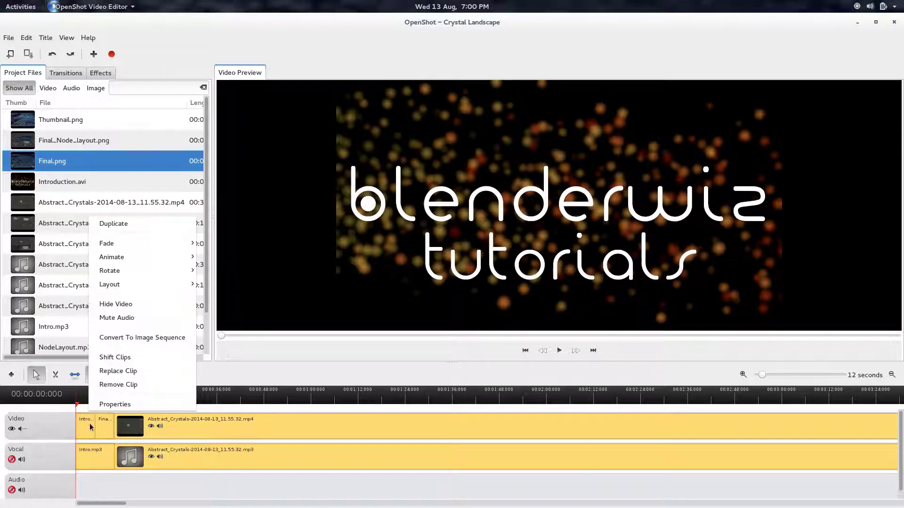
left_click(104, 405)
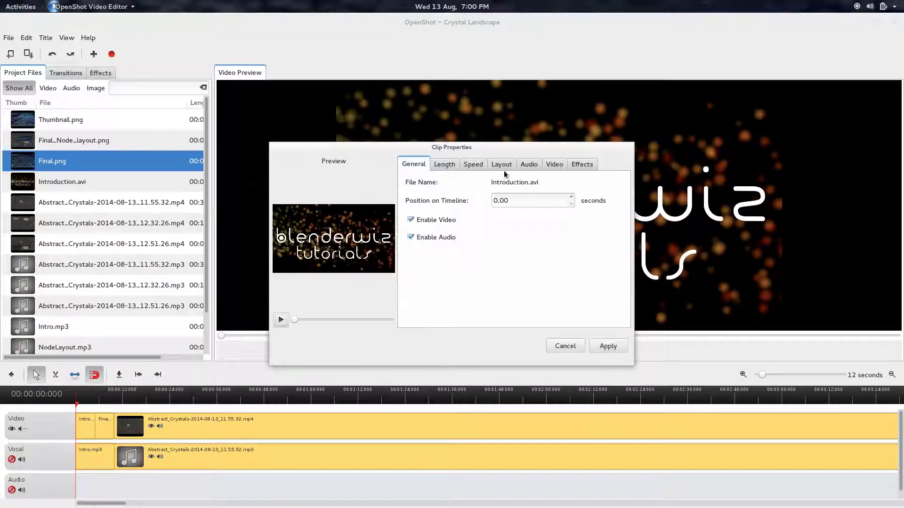
left_click(551, 165)
left_click(430, 296)
left_click(433, 313)
left_click(618, 350)
right_click(109, 432)
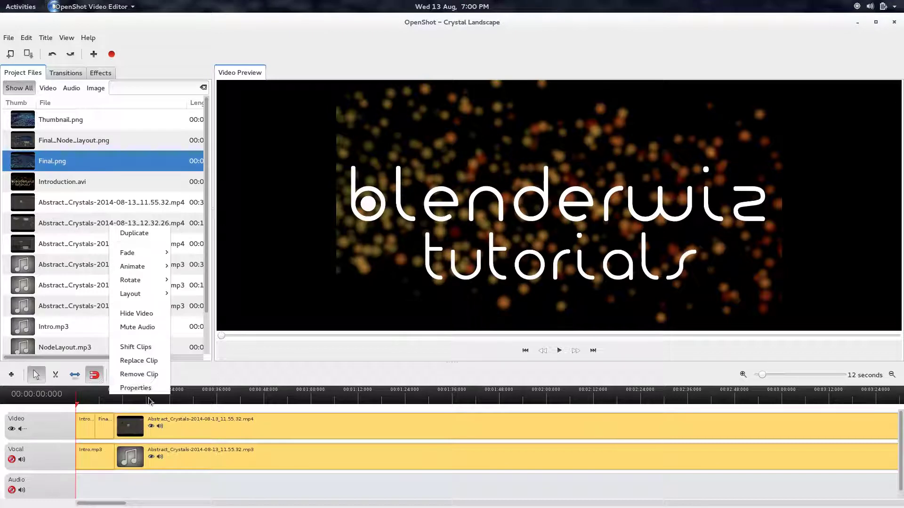
left_click(166, 389)
left_click(526, 164)
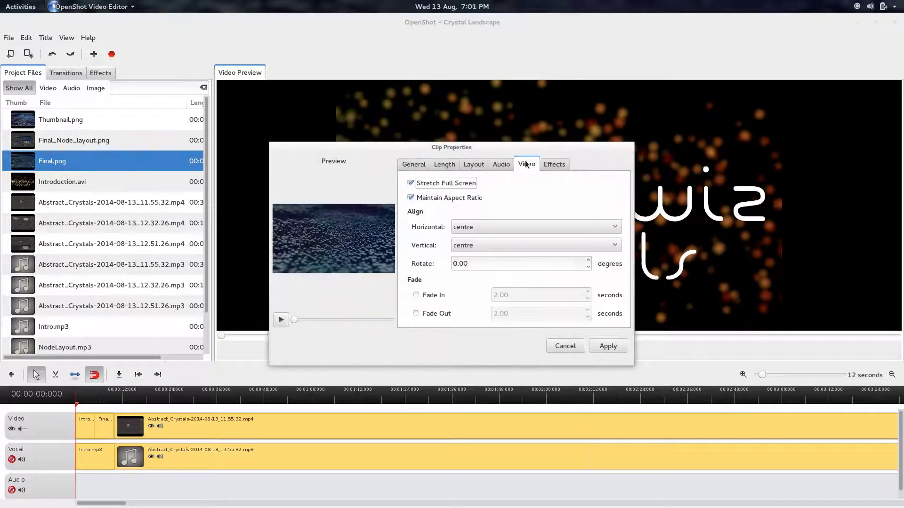
left_click(441, 296)
left_click(438, 313)
left_click(608, 346)
- Add 2-second fades in and out to the first Abstract_Crystals clip and the 12.32.26 clip
right_click(261, 426)
left_click(298, 404)
left_click(555, 165)
left_click(432, 295)
left_click(436, 313)
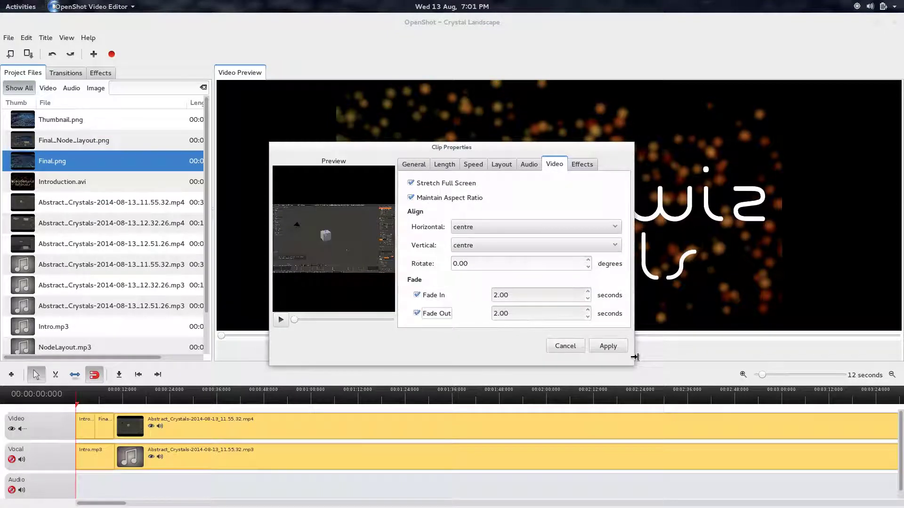
left_click(608, 346)
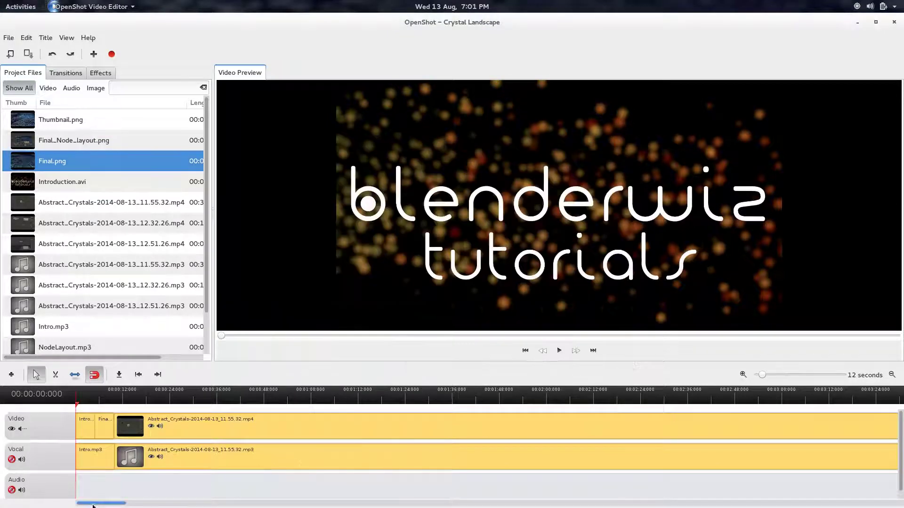
left_click_drag(93, 506, 578, 501)
right_click(591, 428)
left_click(612, 466)
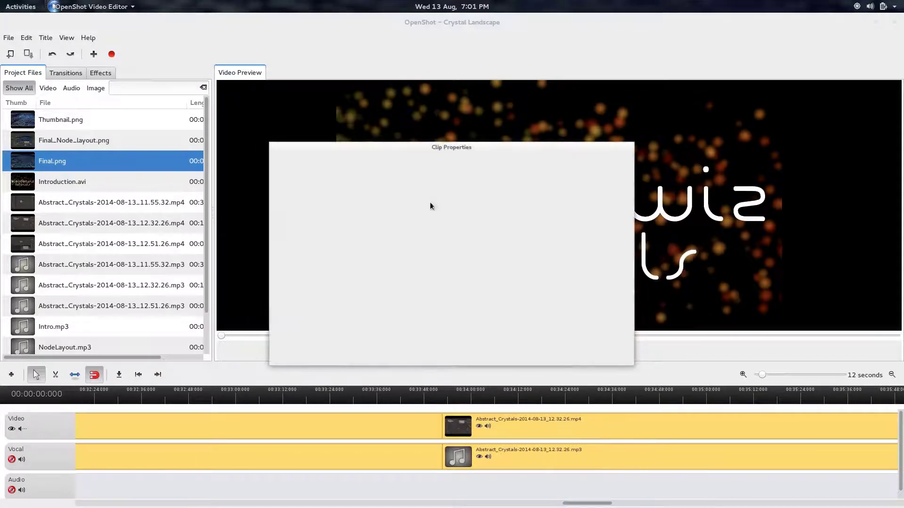
left_click(554, 164)
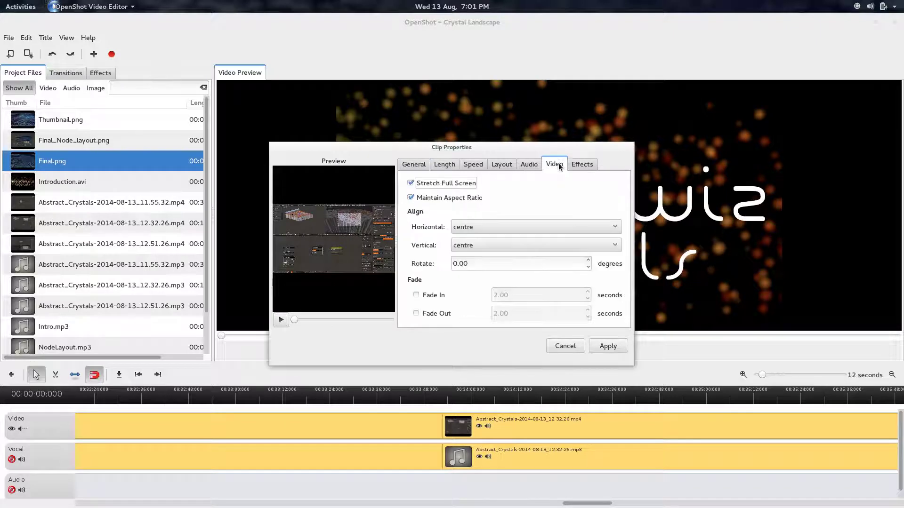
left_click(442, 296)
left_click(444, 314)
left_click(616, 347)
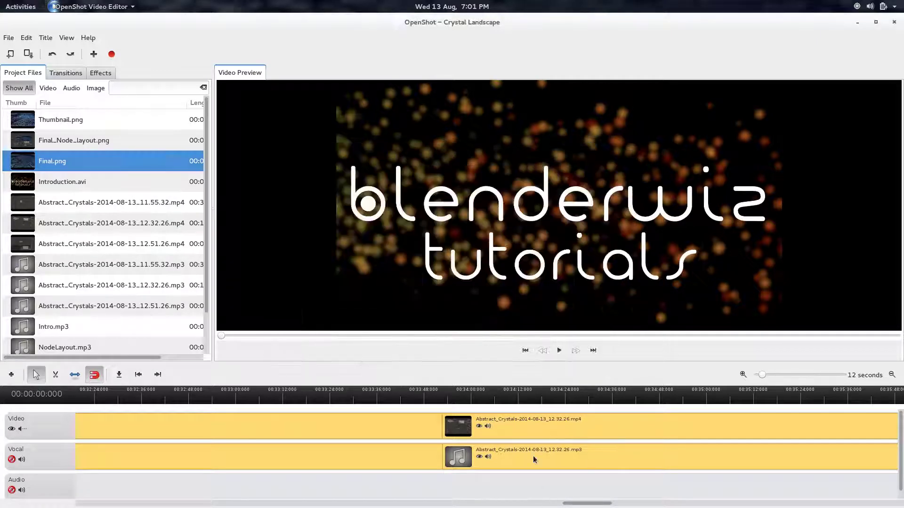
- Add 2-second fades in and out to the 12.51.26 and Final_Node_layout clips
left_click_drag(594, 506, 865, 498)
right_click(762, 436)
right_click(715, 425)
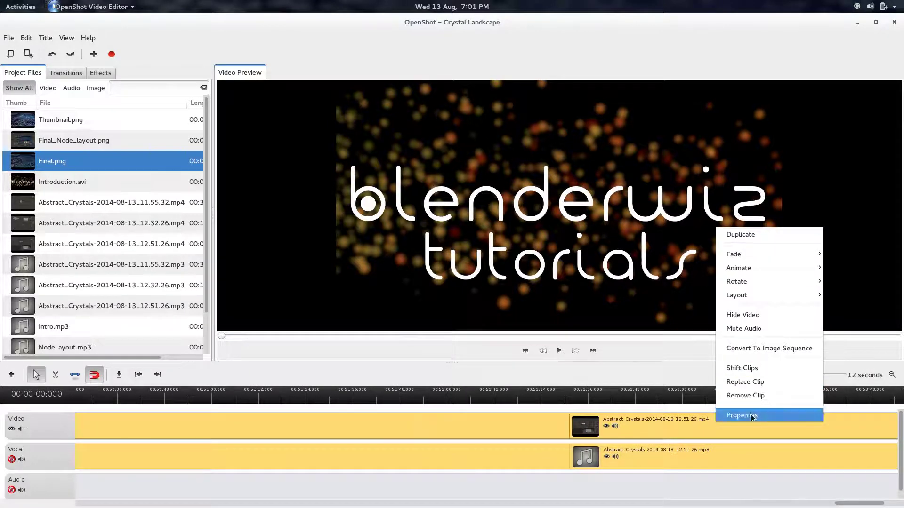
left_click(753, 415)
left_click(554, 164)
left_click(416, 295)
left_click(417, 313)
left_click(607, 346)
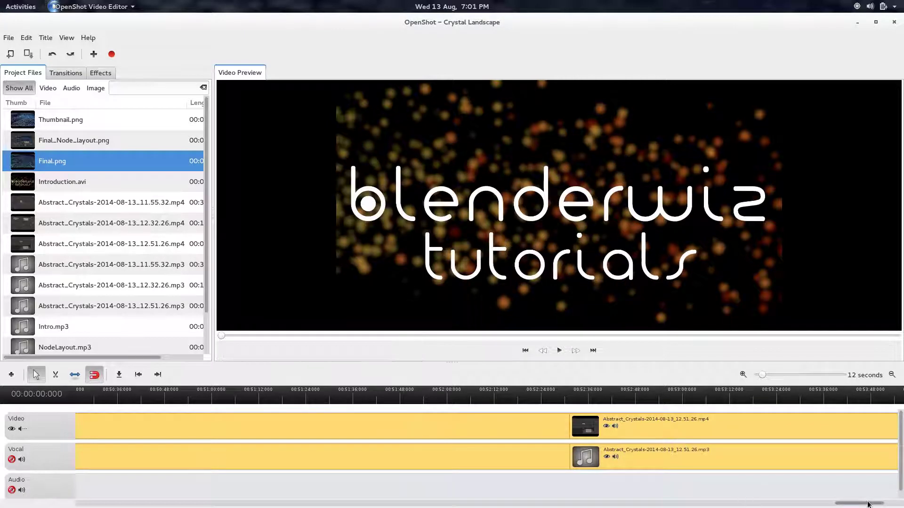
left_click_drag(860, 502, 877, 503)
right_click(752, 436)
left_click(778, 386)
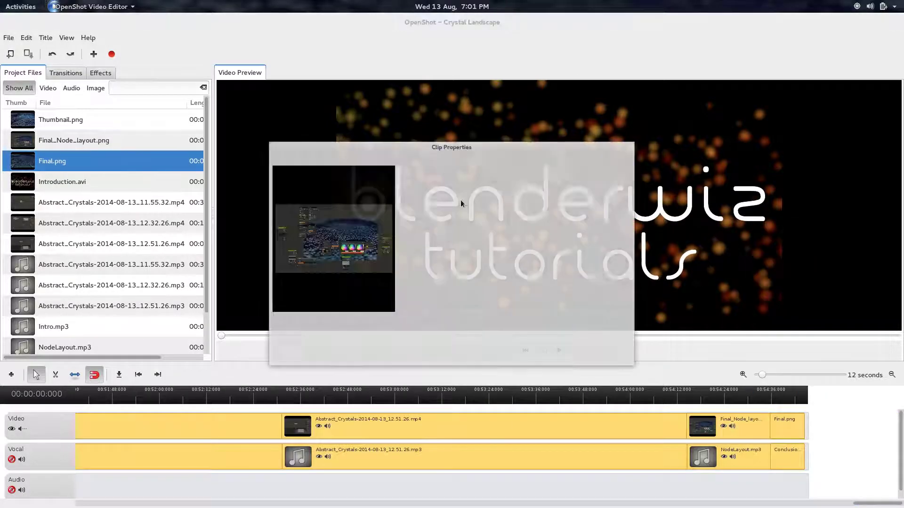
left_click(526, 165)
left_click(416, 295)
left_click(415, 313)
left_click(608, 346)
- Give the closing Final.png clip 2-second fades in and out, then scroll back to the start
right_click(792, 429)
left_click(819, 379)
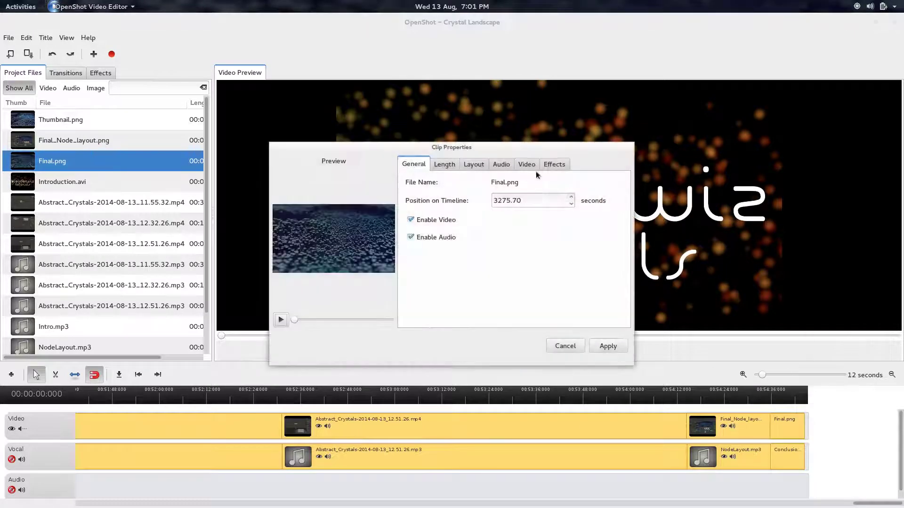
left_click(527, 164)
left_click(416, 295)
left_click(415, 313)
left_click(608, 346)
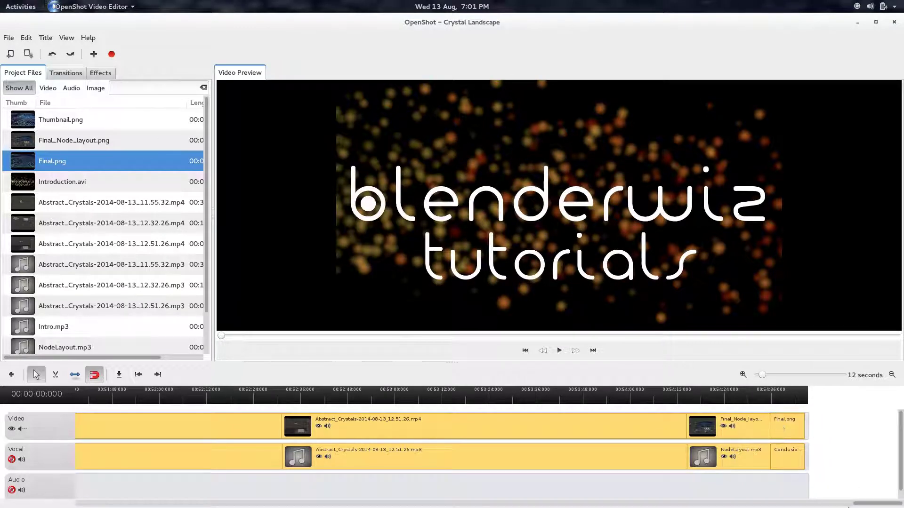
left_click_drag(850, 507, 75, 504)
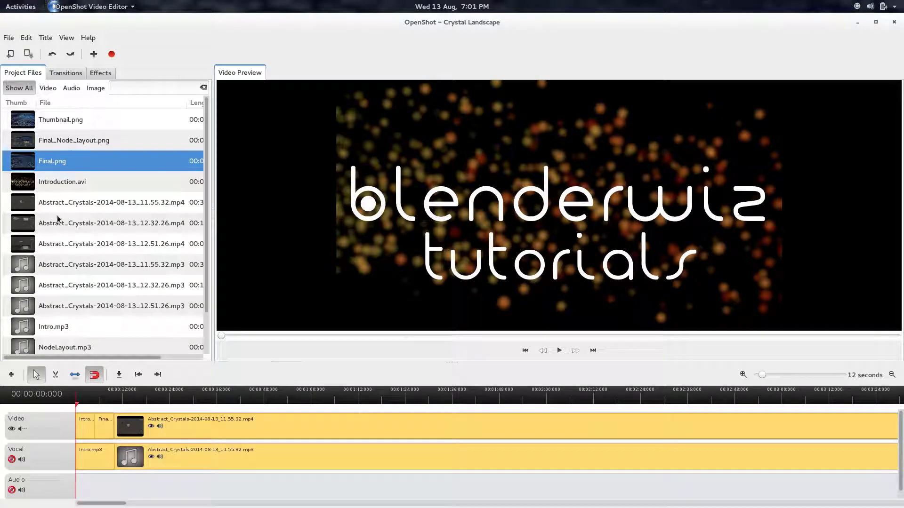
- Place jingle.mp3 at the start of the Audio track and cut it short, removing the second piece
scroll(66, 235, "down", 2)
left_click_drag(44, 344, 87, 489)
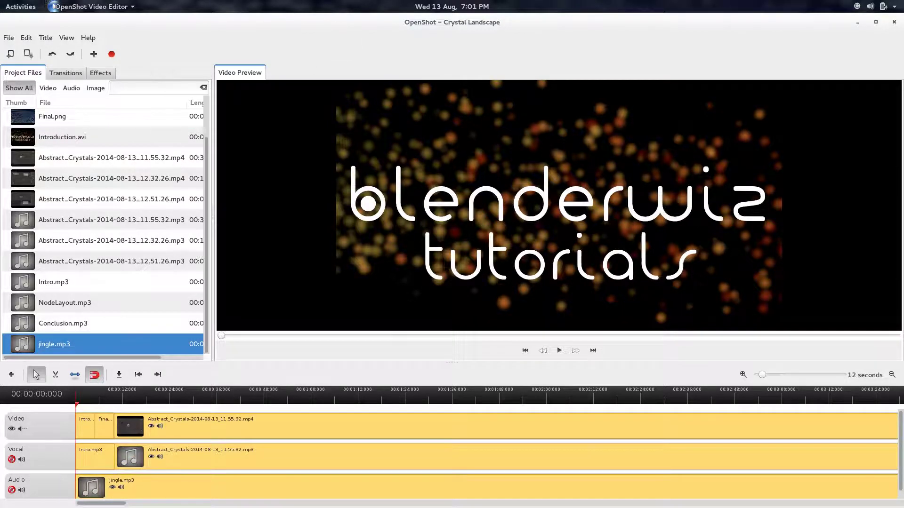
left_click(559, 351)
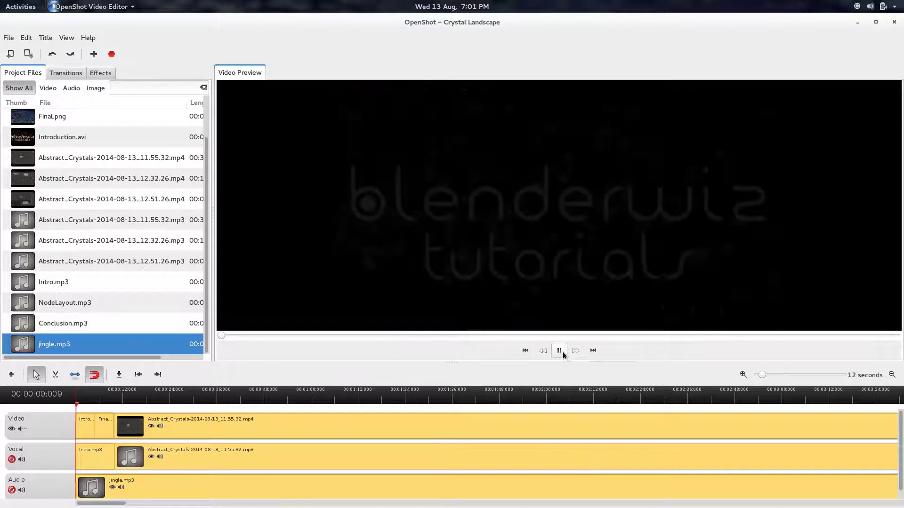
left_click(560, 351)
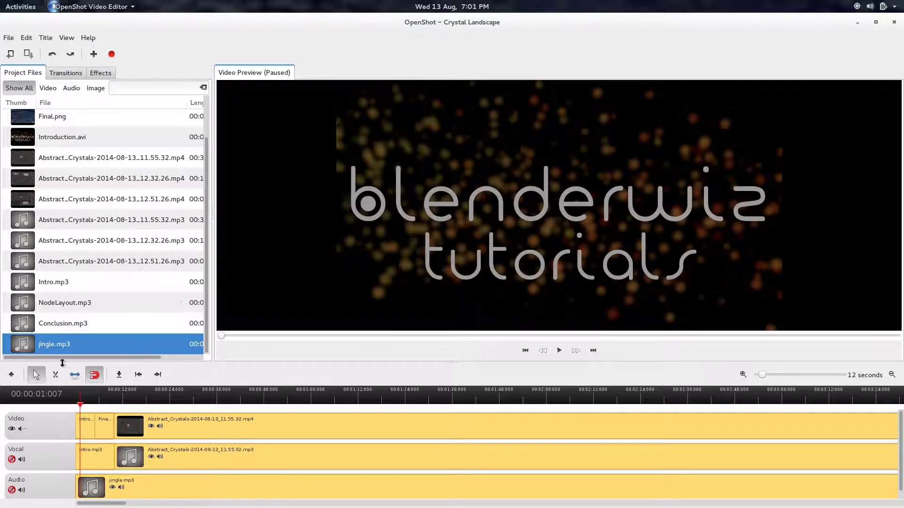
left_click(55, 375)
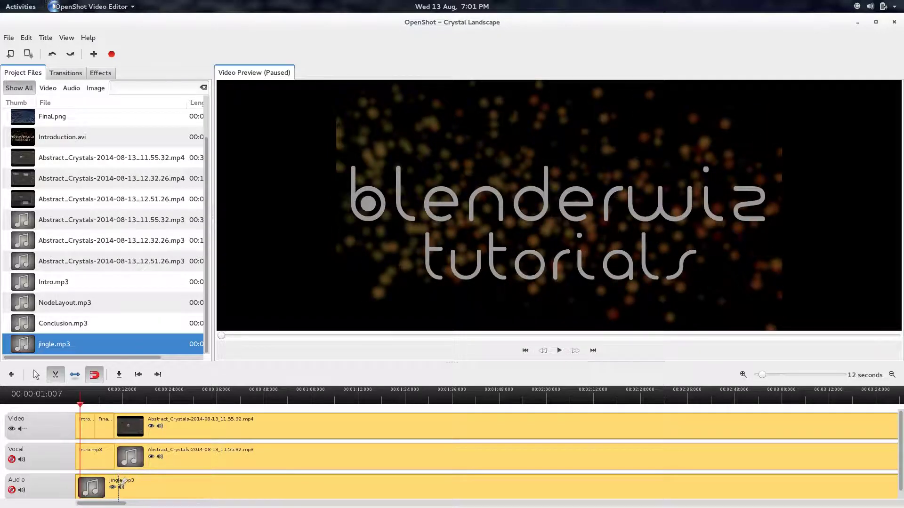
left_click(120, 484)
left_click(36, 375)
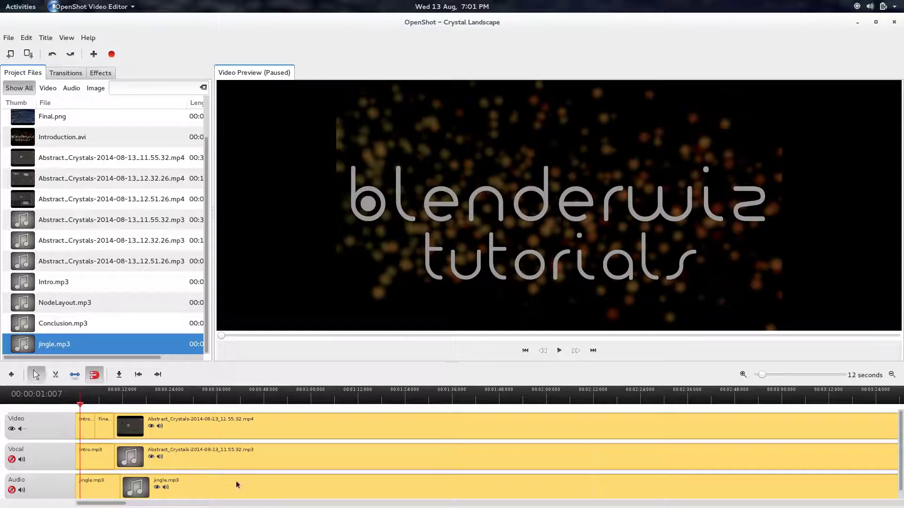
right_click(237, 486)
left_click(267, 426)
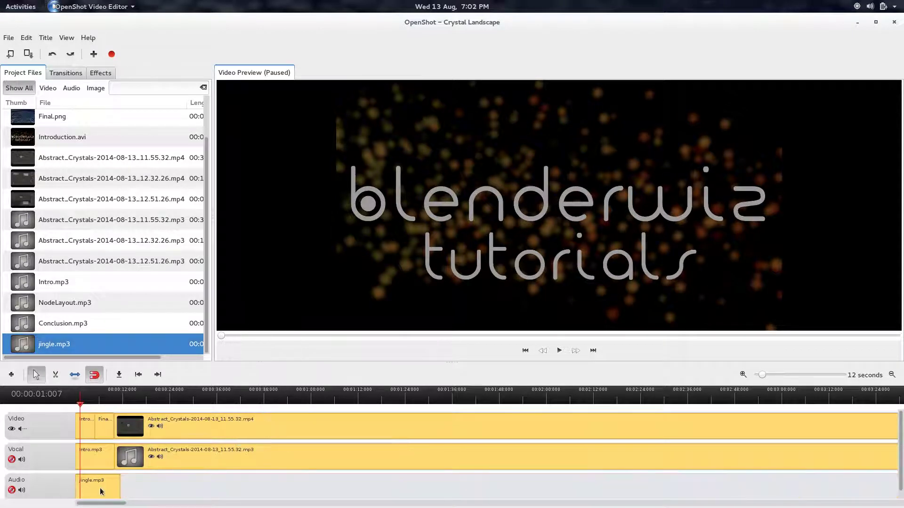
- Turn on audio fade in and fade out for the remaining jingle clip
right_click(100, 490)
left_click(123, 445)
left_click(501, 165)
left_click(417, 213)
left_click(417, 231)
left_click(607, 346)
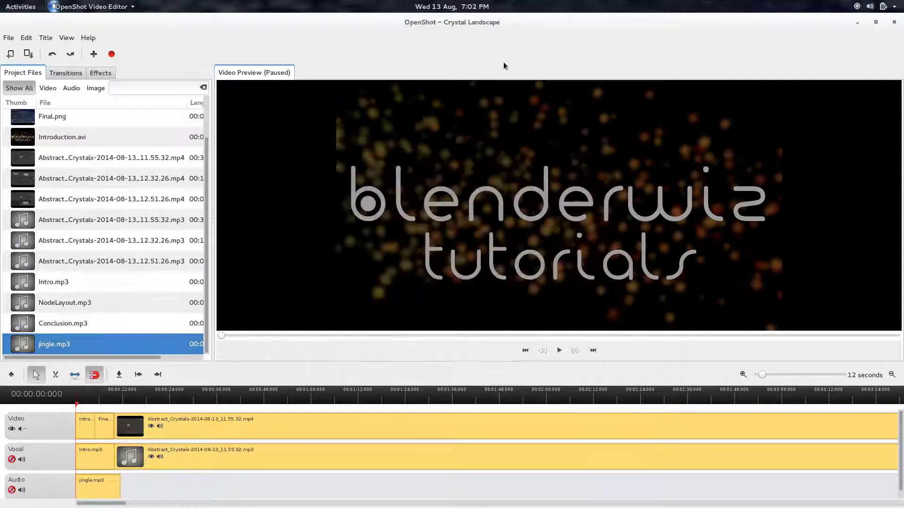
- Apply the 2-second fade in and fade out settings to the opening jingle
left_click(564, 351)
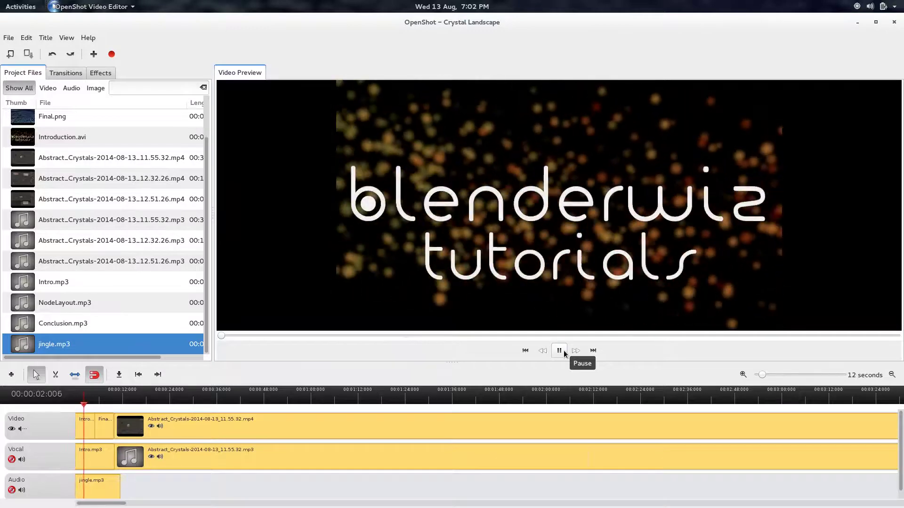
left_click(564, 353)
right_click(112, 488)
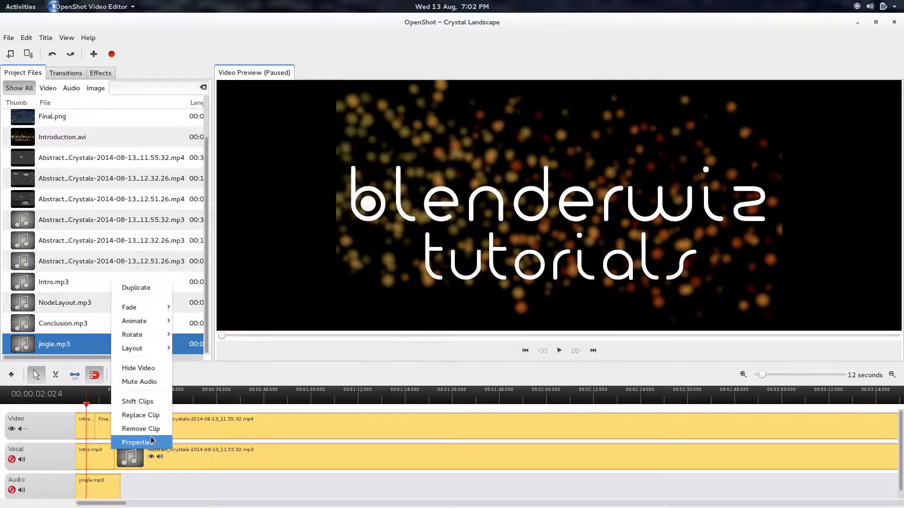
left_click(137, 442)
left_click(501, 164)
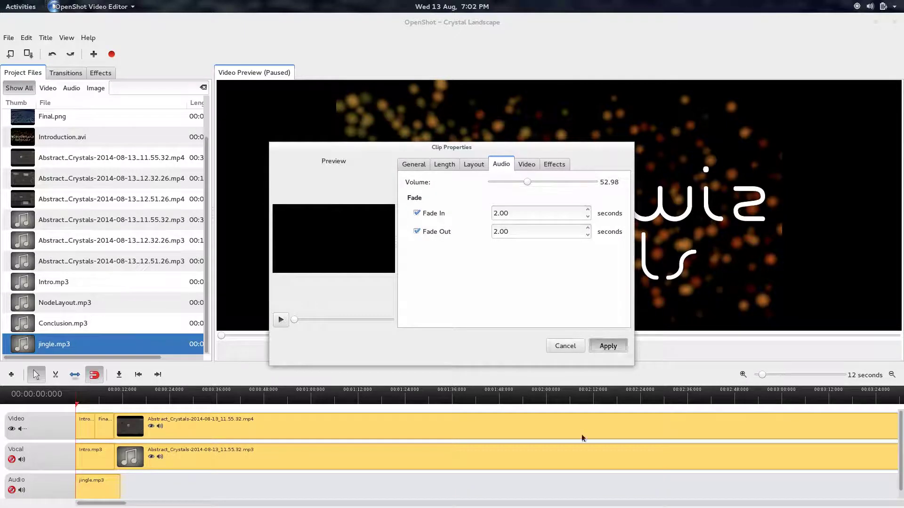
left_click(608, 346)
- Play back the project's opening, then scroll the timeline to its end
left_click(560, 352)
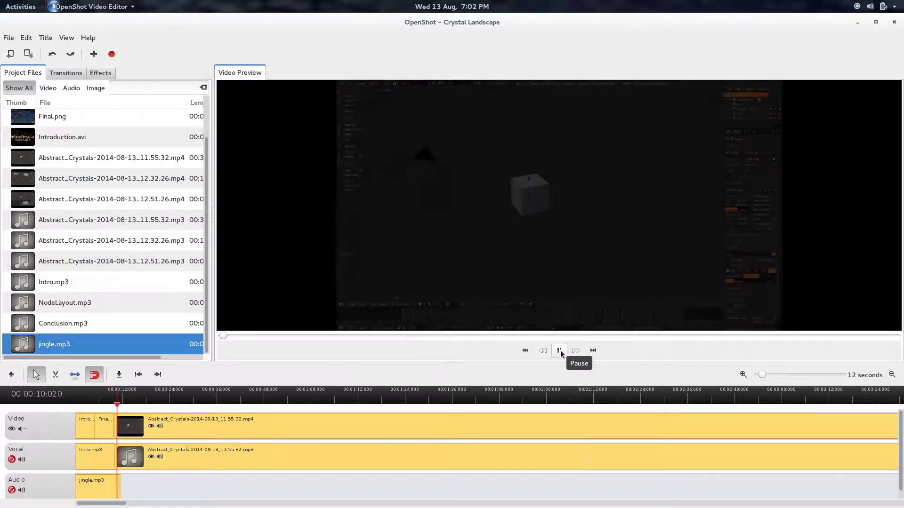
left_click(559, 352)
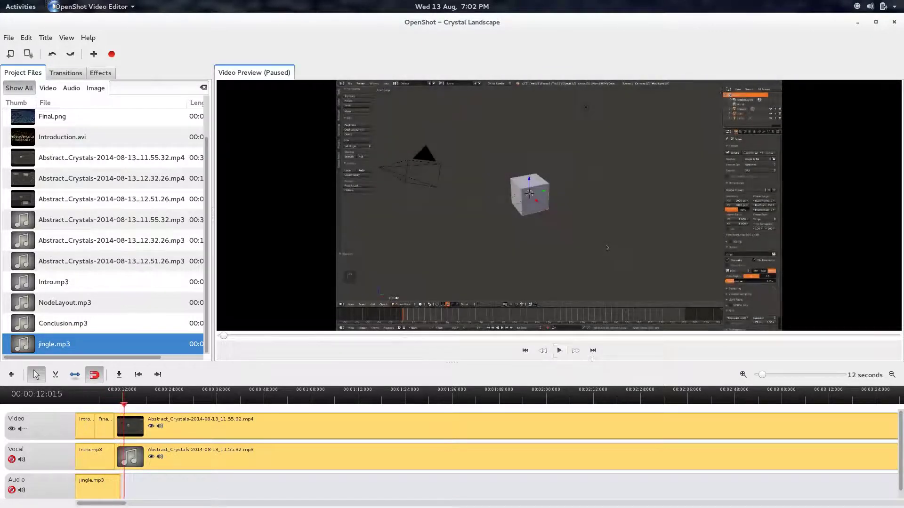
scroll(101, 504, "right", 1)
left_click_drag(101, 505, 802, 469)
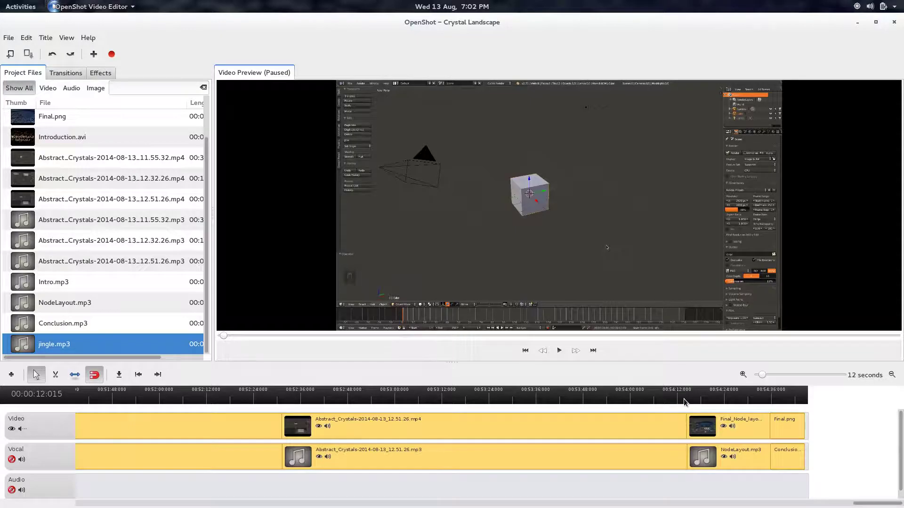
- Place a second jingle.mp3 near the end of the Audio track
key("ctrl+q")
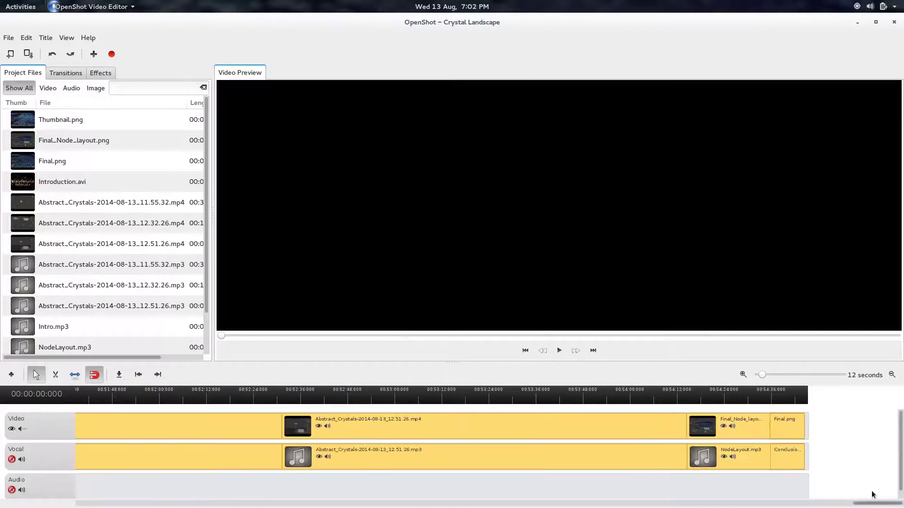
scroll(79, 322, "down", 2)
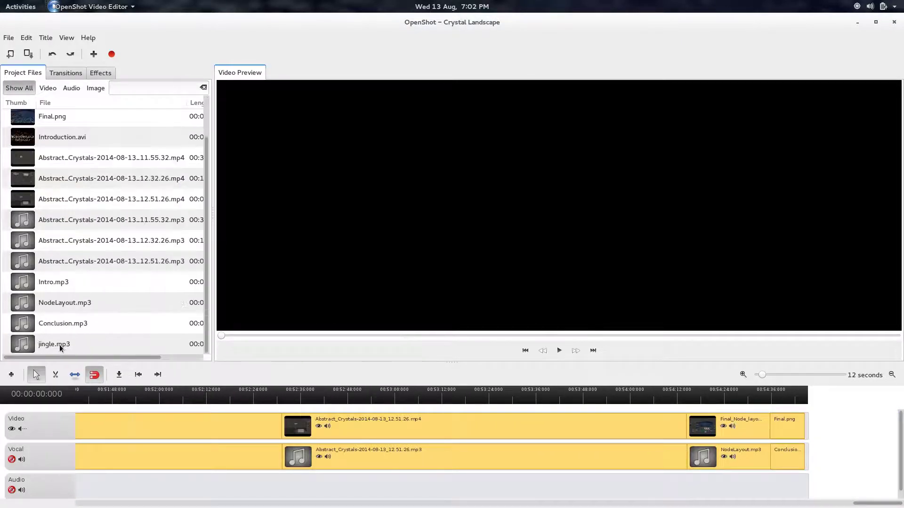
left_click_drag(60, 348, 718, 492)
right_click(785, 487)
key("Escape")
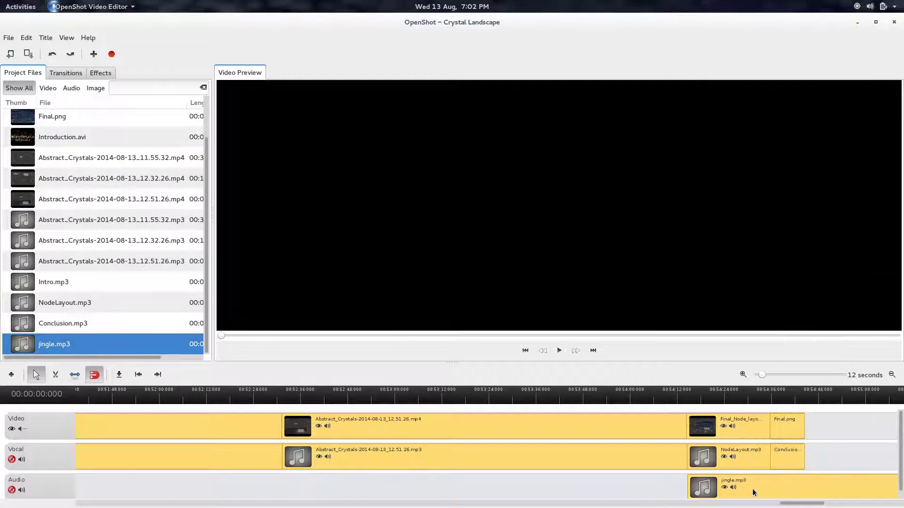
right_click(808, 483)
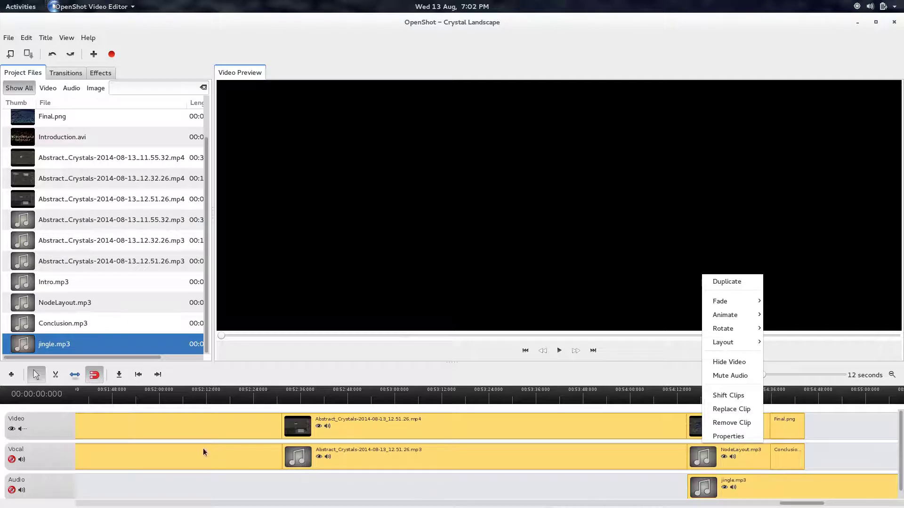
left_click(213, 479)
- Split the new jingle, delete the extra piece, and align and trim it under the closing images
left_click(55, 375)
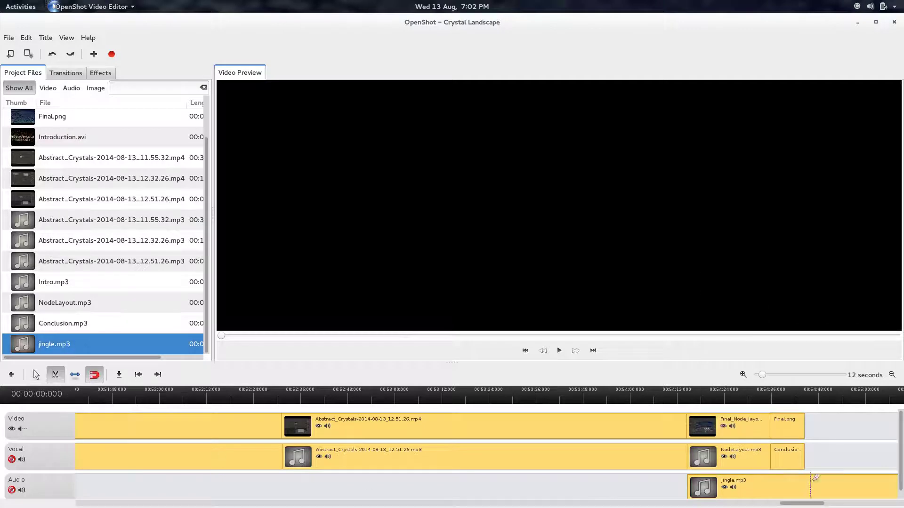
left_click(810, 480)
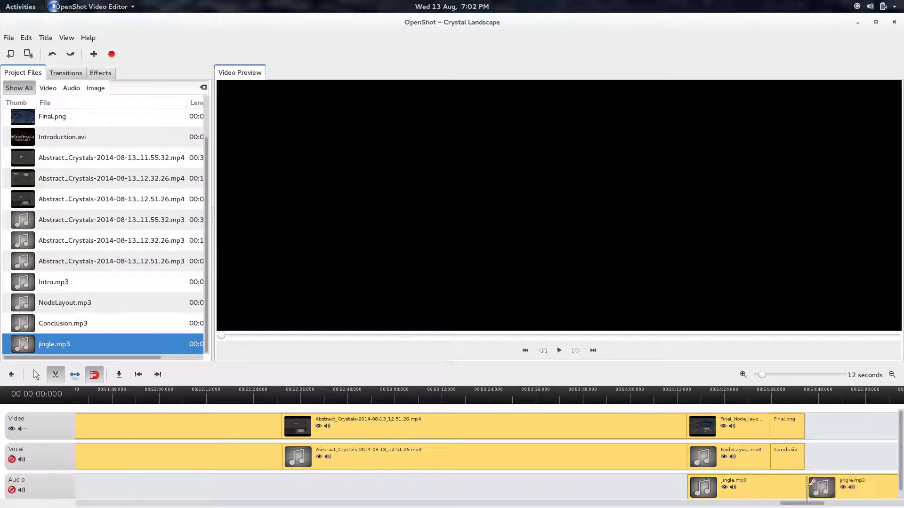
left_click(36, 374)
right_click(875, 487)
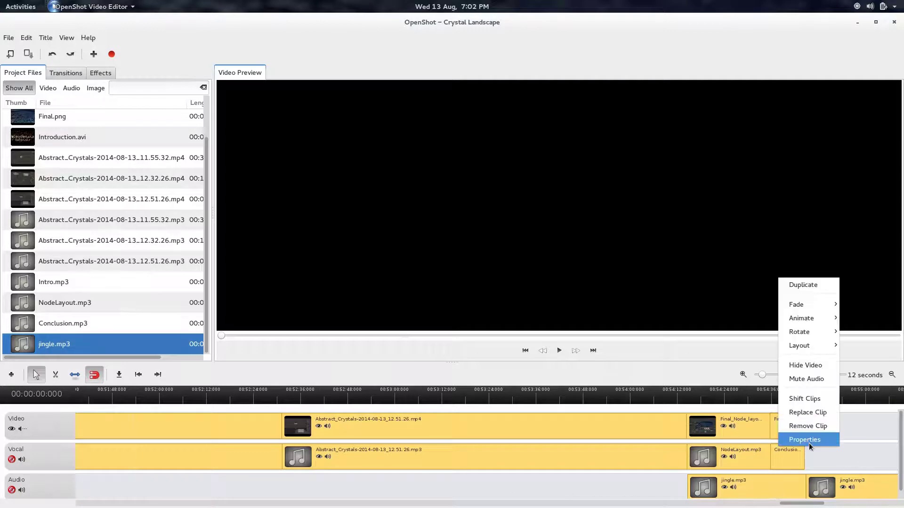
left_click(825, 420)
left_click_drag(795, 488, 751, 490)
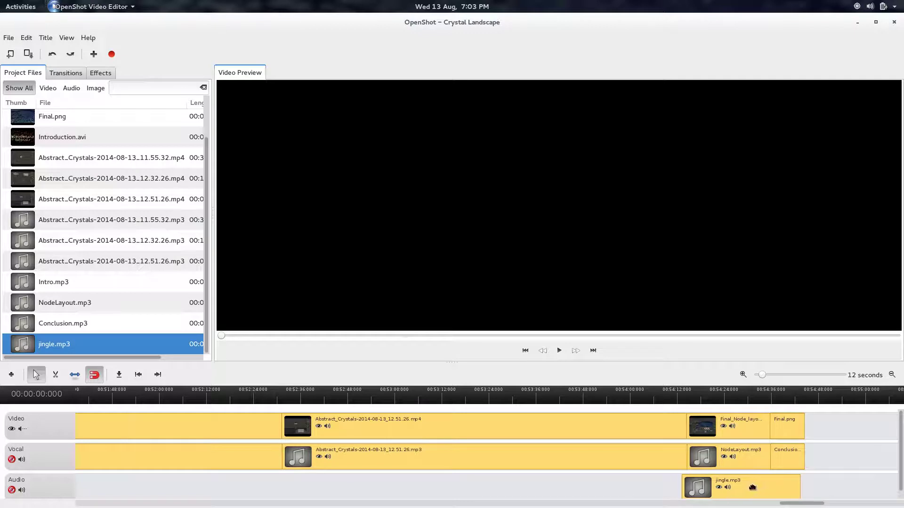
left_click(74, 374)
left_click_drag(794, 486, 802, 484)
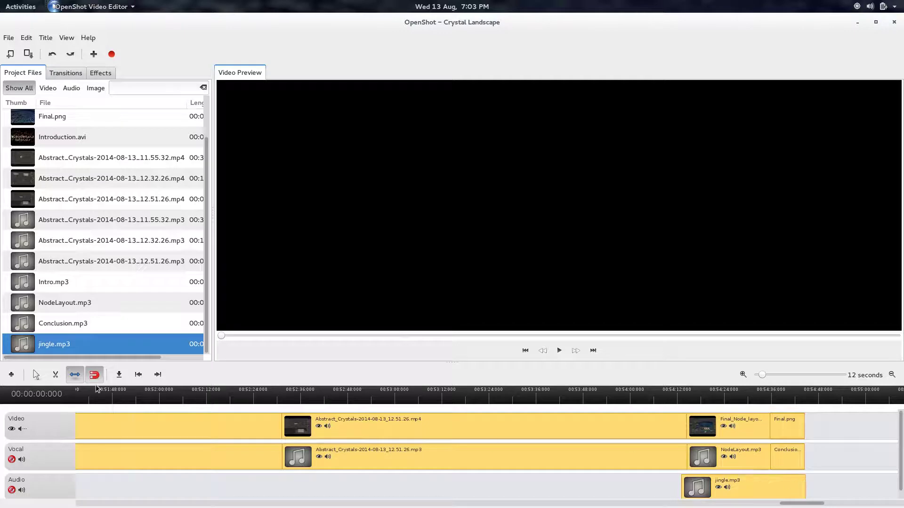
- Set the closing jingle's volume to 52.98 with 2-second audio fades in and out
right_click(763, 490)
left_click(792, 440)
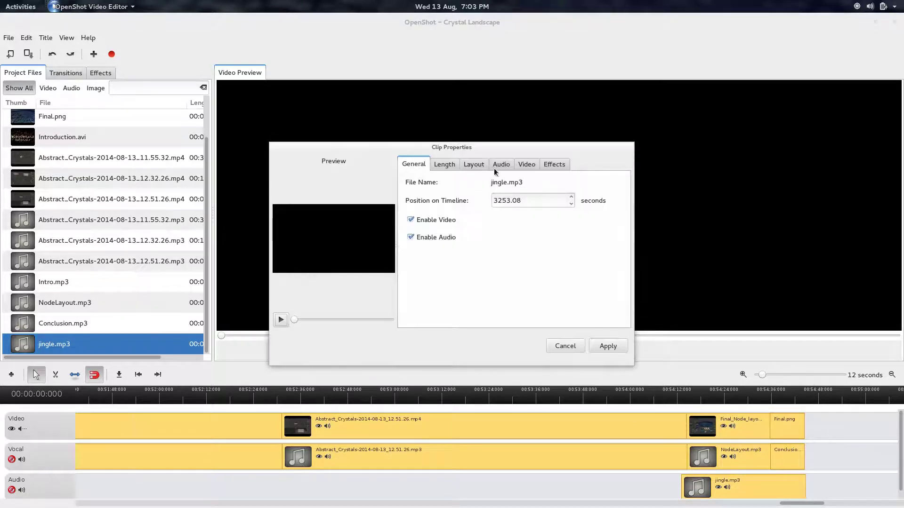
left_click(497, 164)
left_click_drag(553, 185, 529, 185)
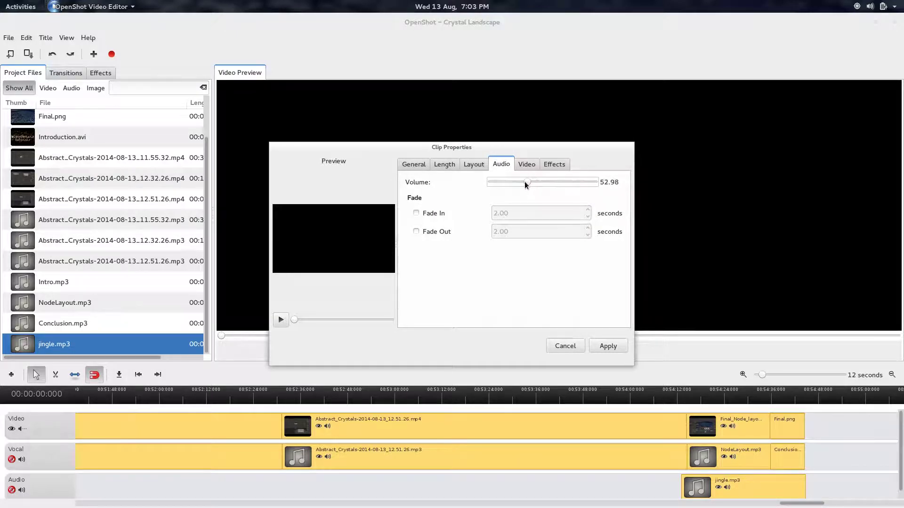
left_click(417, 213)
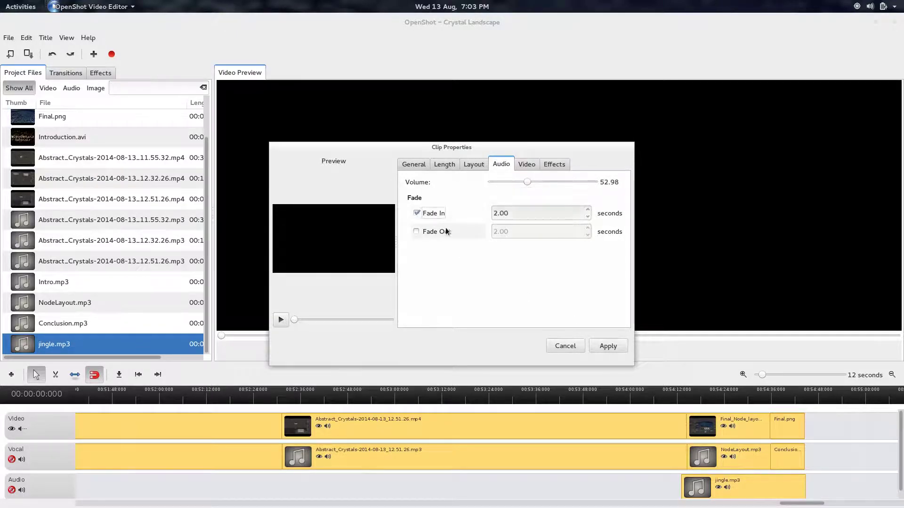
left_click(418, 232)
left_click(606, 354)
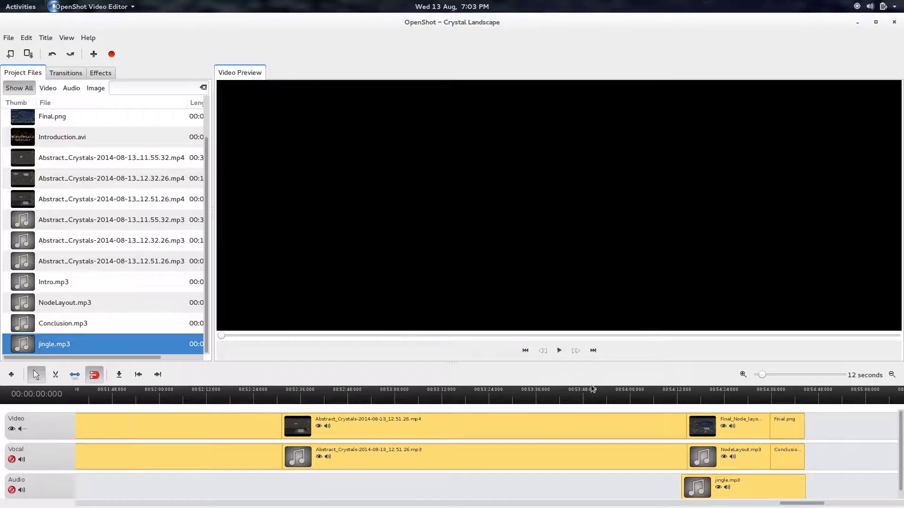
- Play the ending from 00:54:11 to 00:54:16 to hear the closing jingle, then scroll the timeline back
left_click(673, 402)
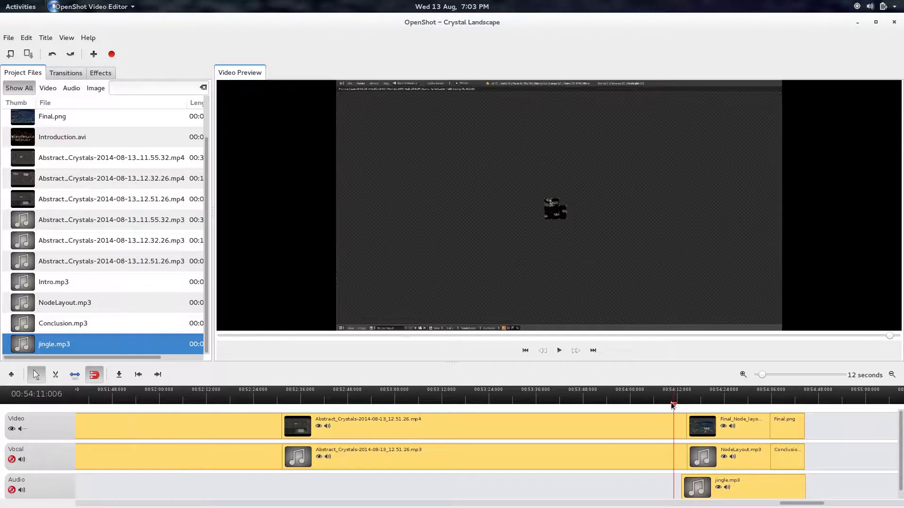
left_click(561, 352)
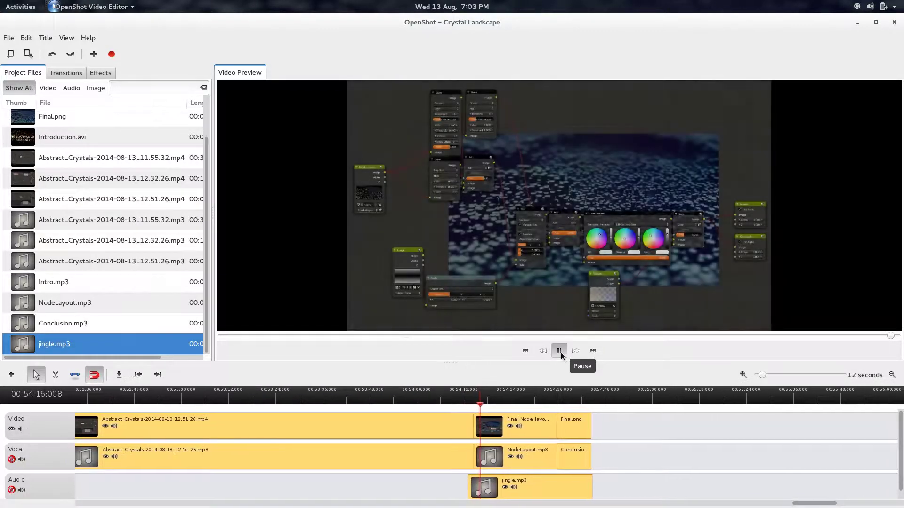
left_click(561, 352)
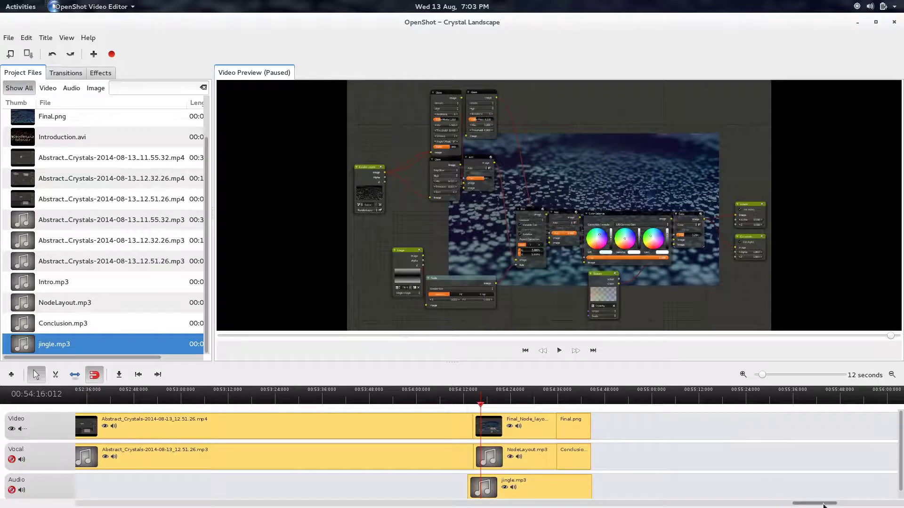
left_click_drag(824, 506, 85, 505)
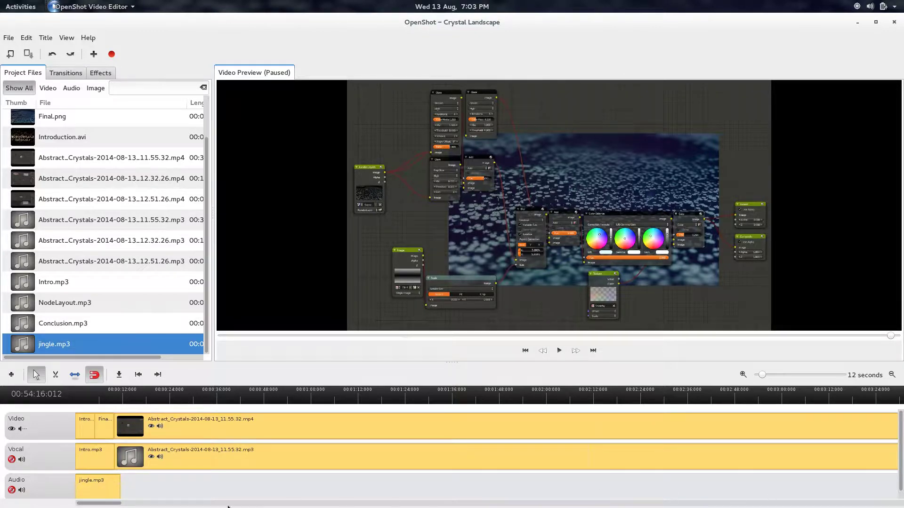
mouse_move(99, 505)
left_mouse_down()
mouse_move(812, 505)
mouse_move(99, 504)
left_mouse_up()
- Choose the All Formats profile and MP4 (h.264) target, keeping HD 1080p 30 fps and Med quality
left_click(112, 54)
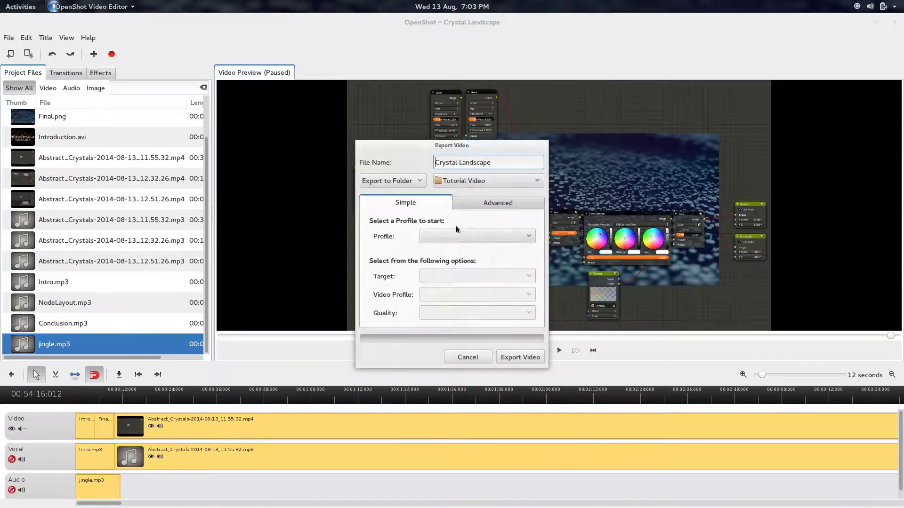
left_click(485, 202)
left_click(406, 202)
left_click(458, 239)
left_click(465, 229)
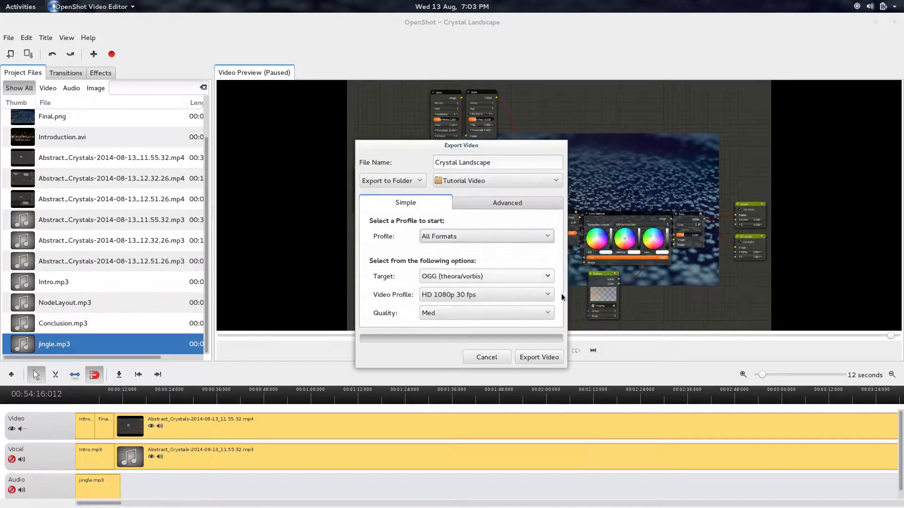
left_click(464, 276)
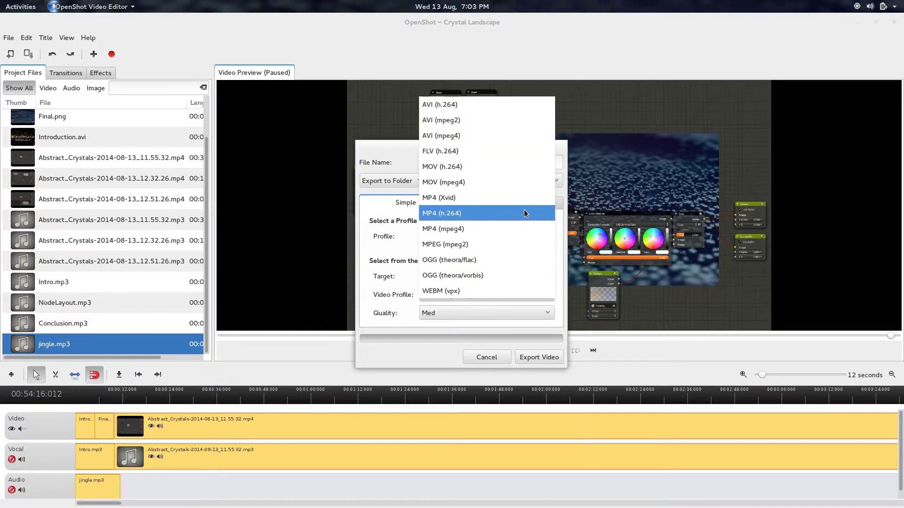
left_click(482, 215)
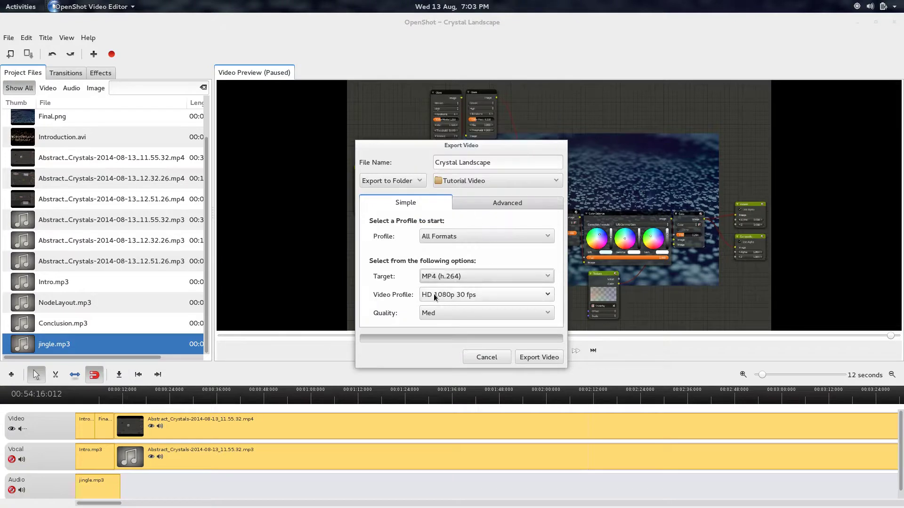